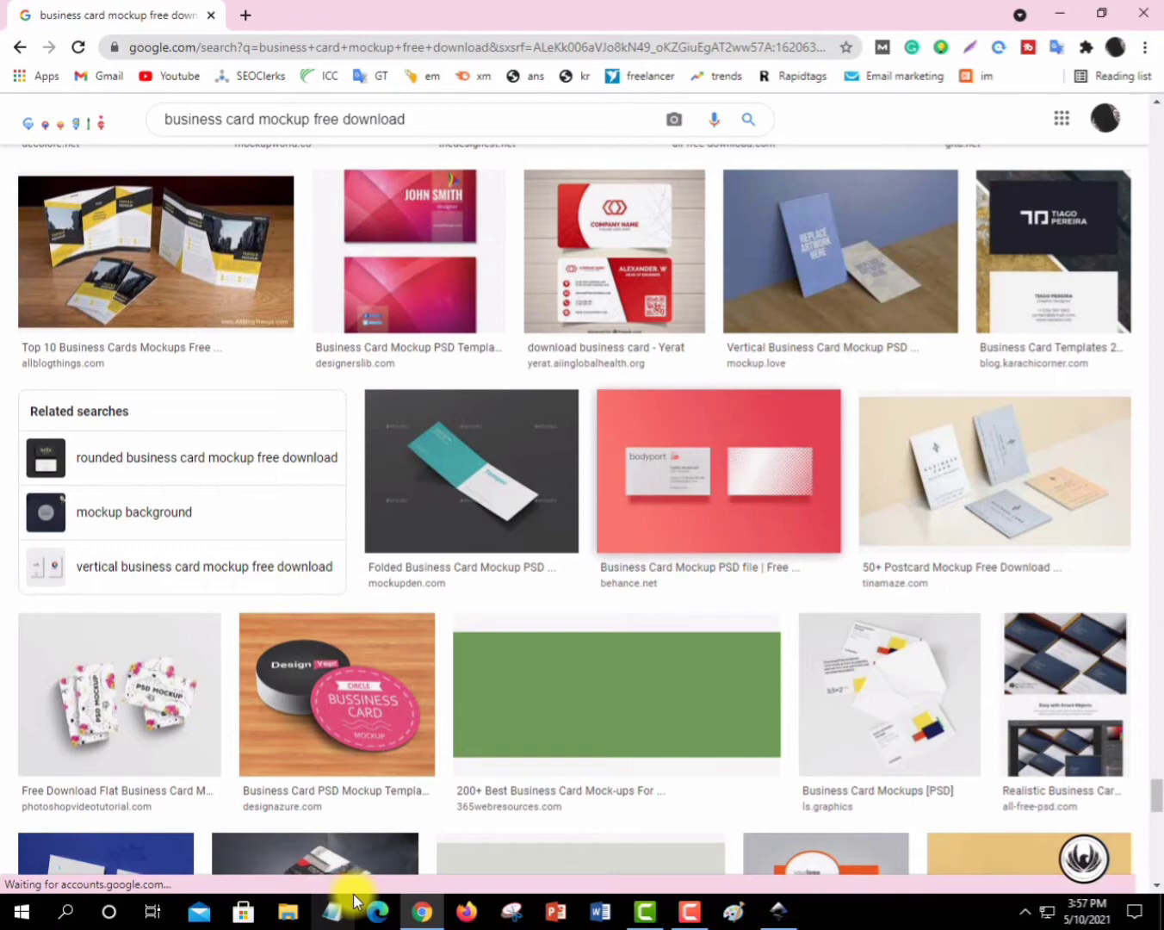
# - Browse the image search results for free business card mockups and point out the search phrase used
pyautogui.scroll(-1, 579, 689)
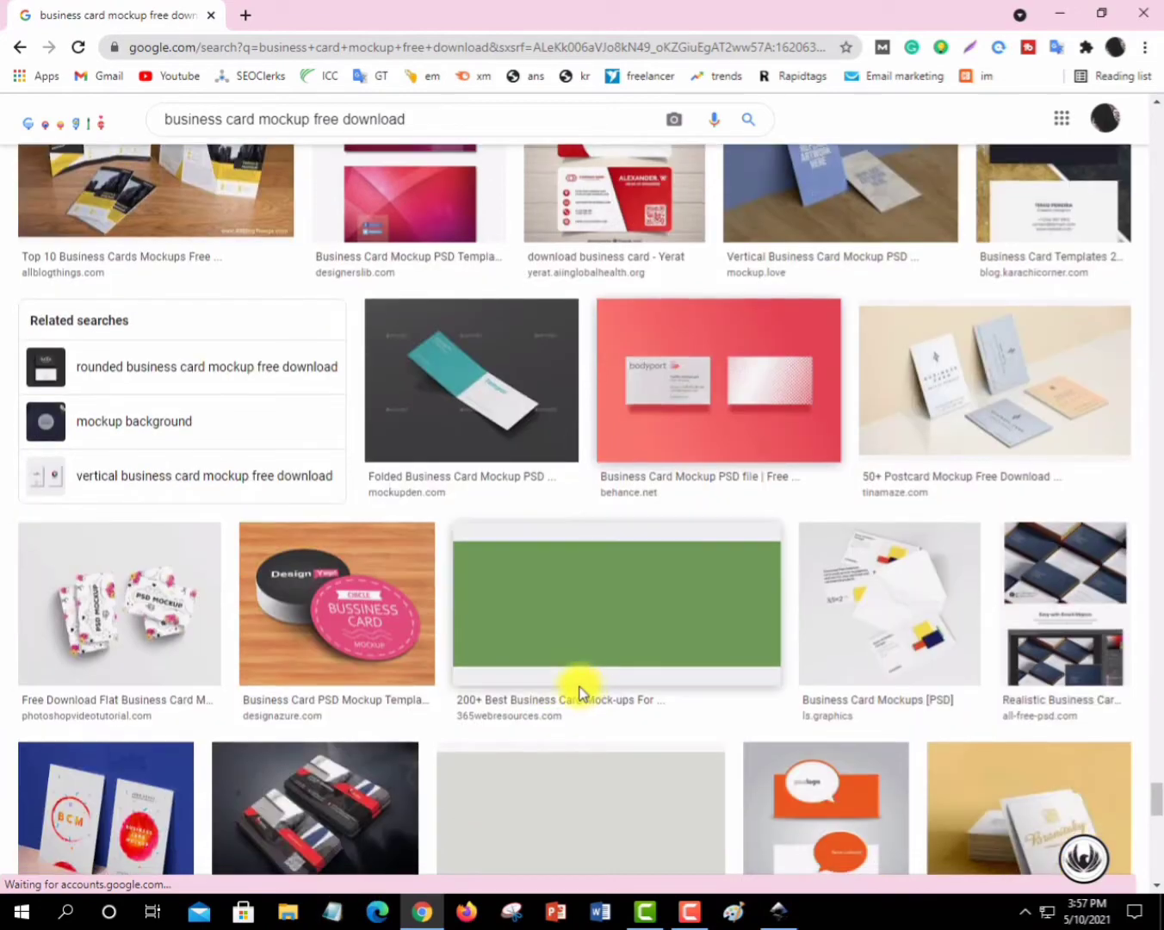
pyautogui.scroll(-3, 571, 693)
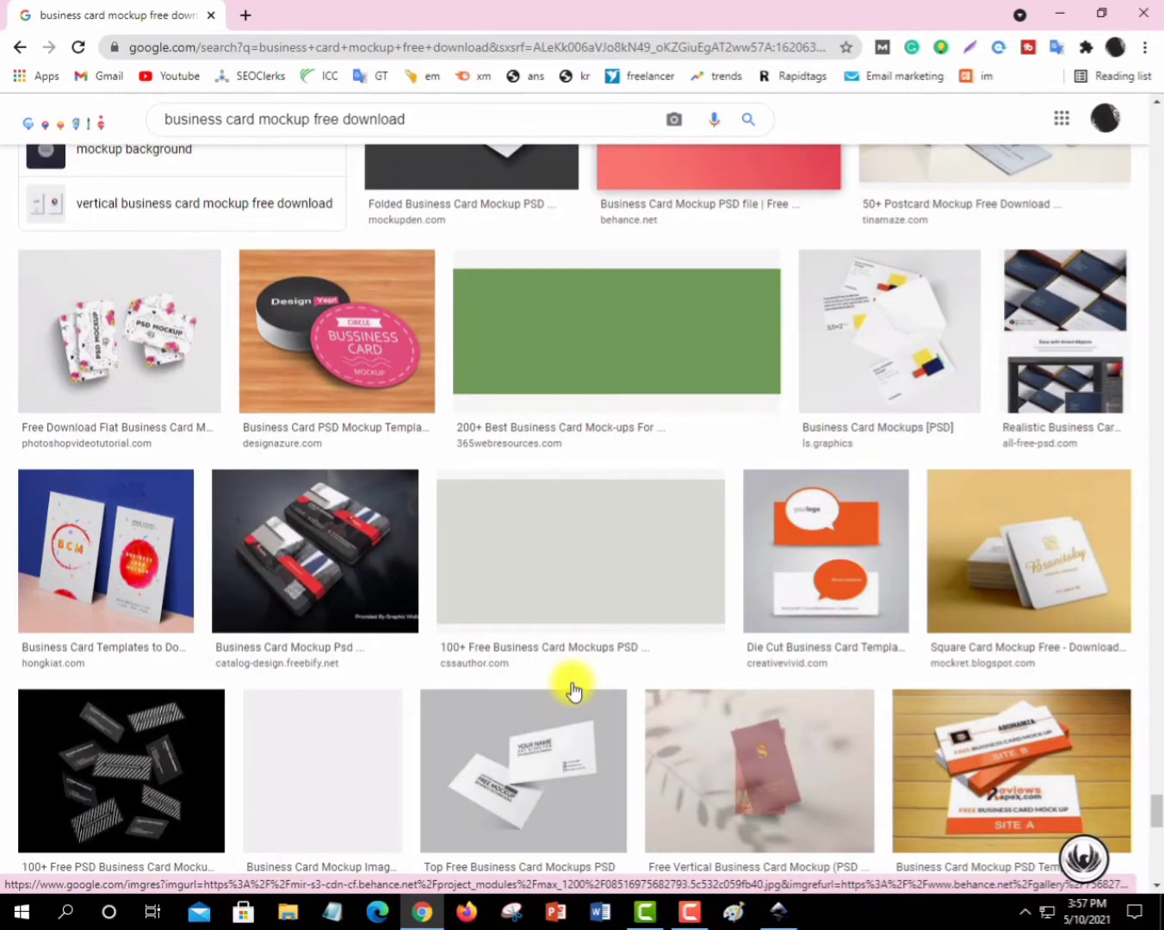
pyautogui.scroll(-2, 574, 689)
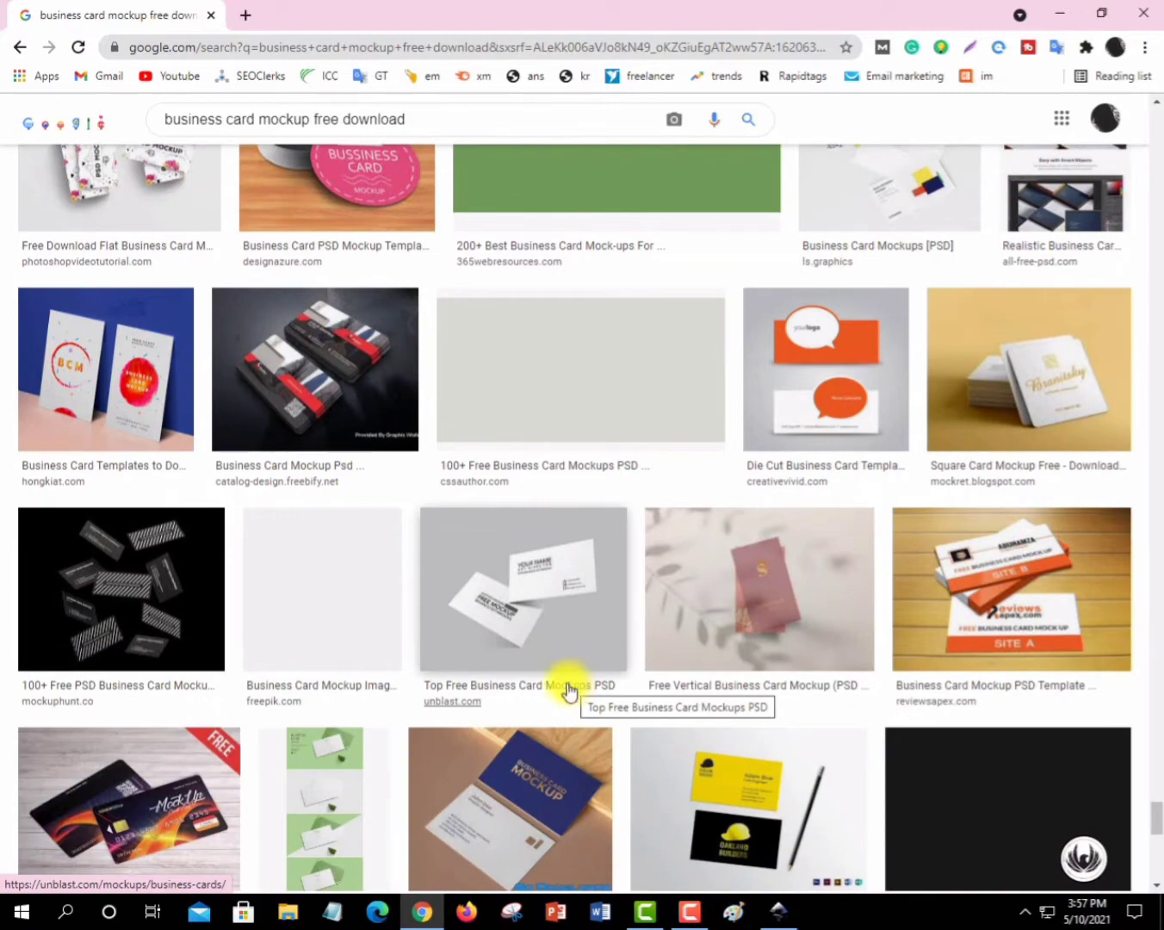
pyautogui.scroll(-2, 564, 680)
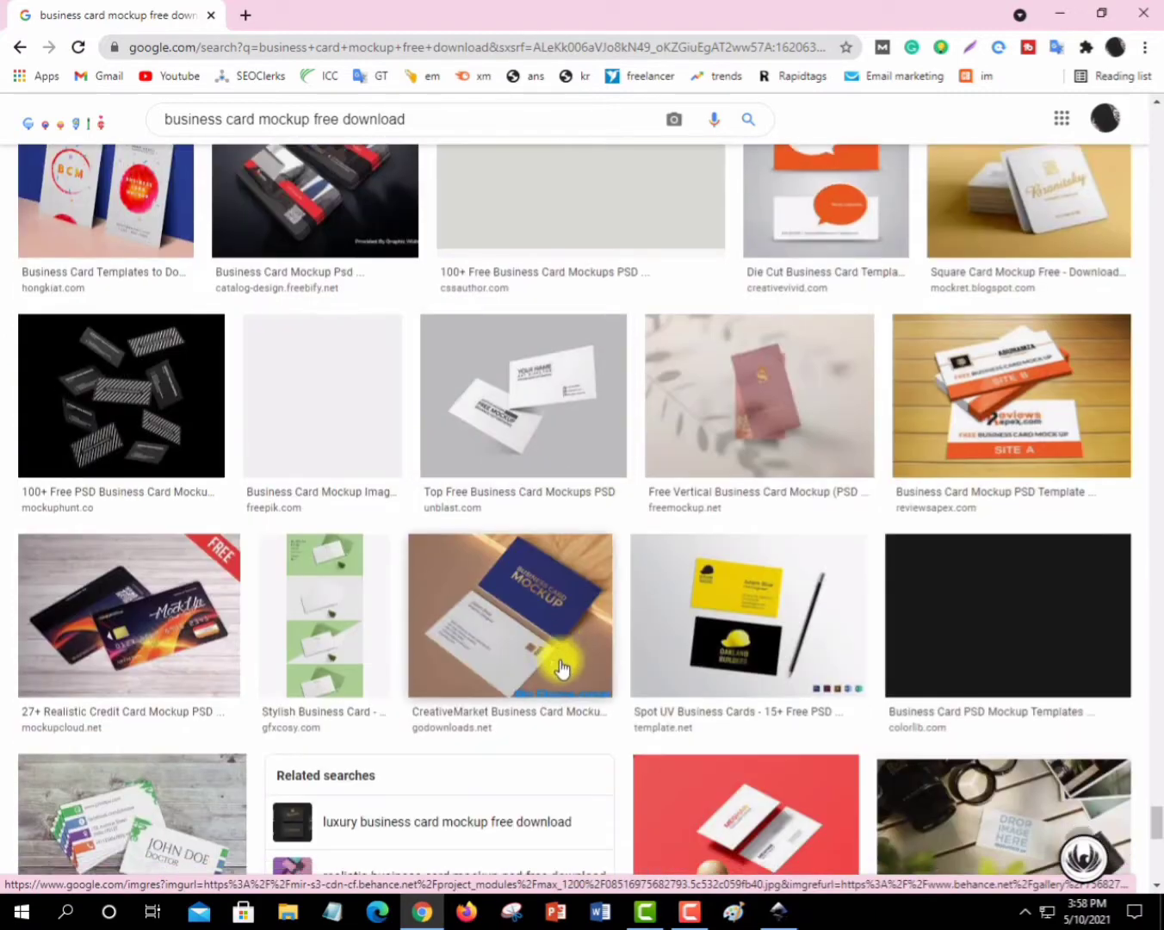
pyautogui.scroll(-2, 561, 668)
pyautogui.scroll(-2, 560, 665)
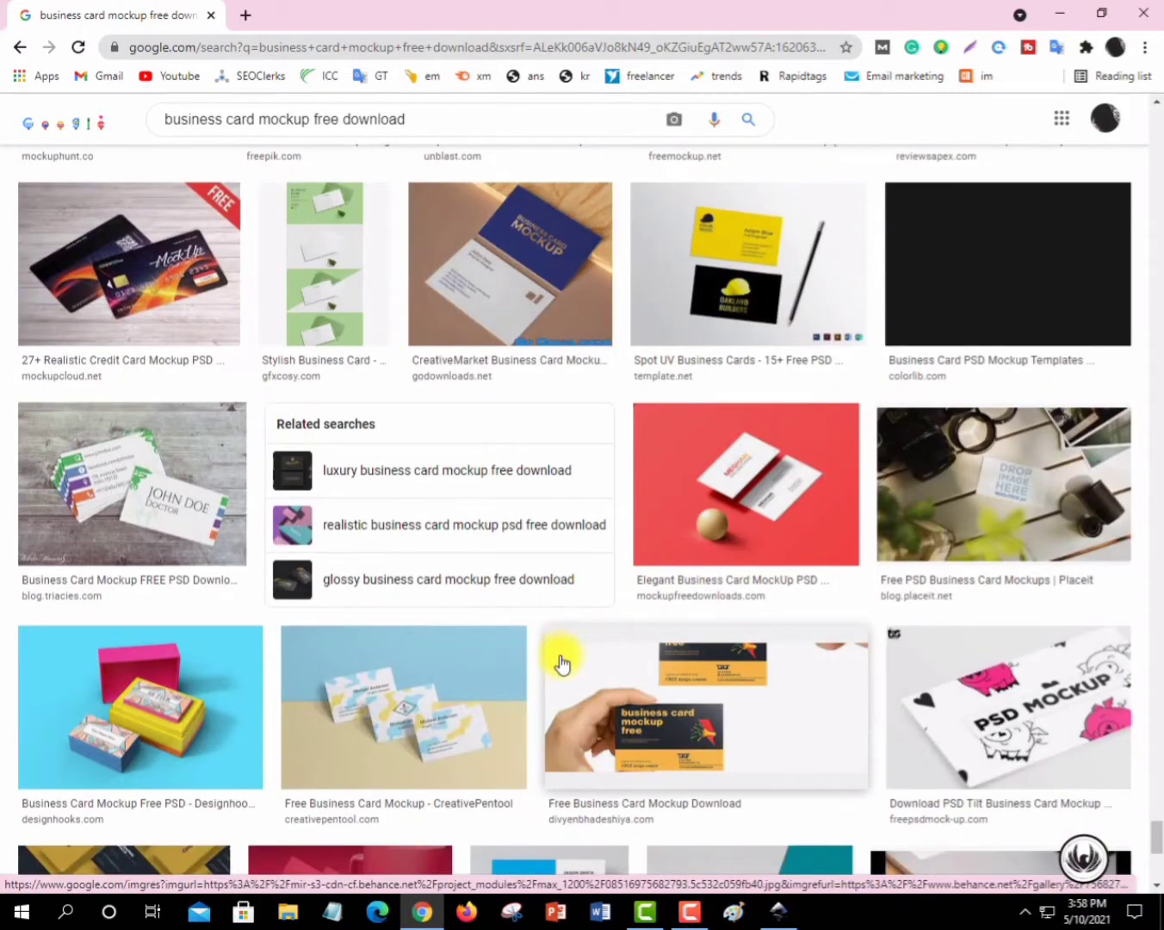
pyautogui.scroll(-2, 560, 661)
pyautogui.scroll(-1, 531, 671)
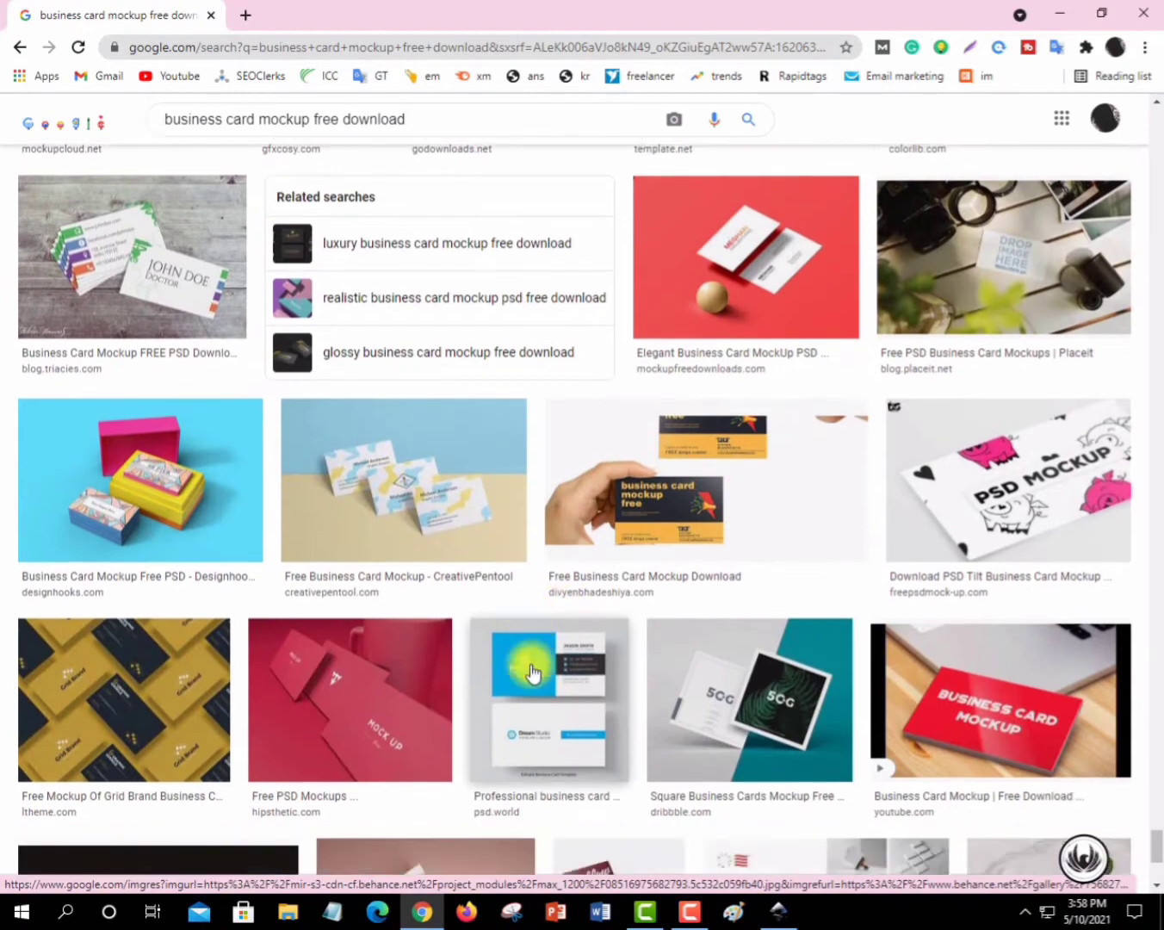
pyautogui.scroll(-1, 531, 671)
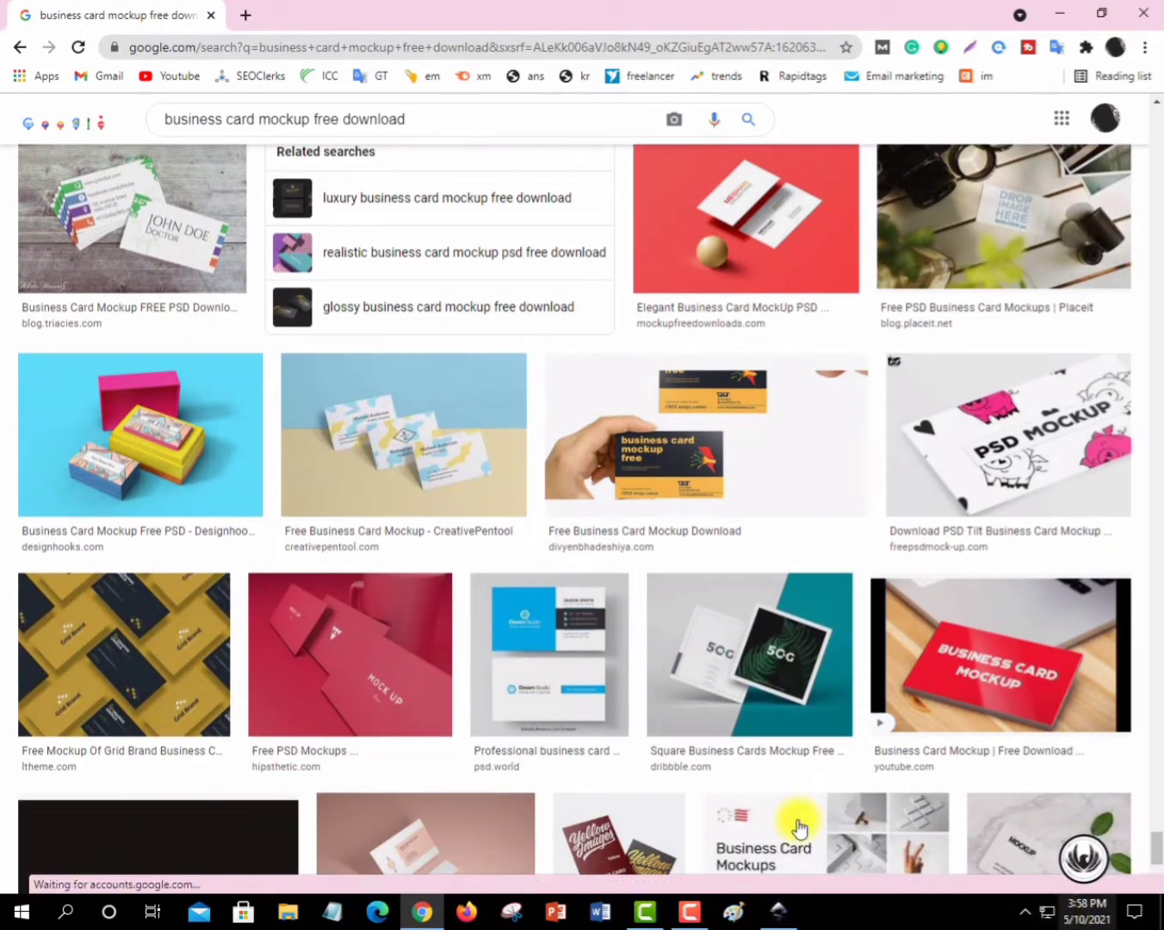
pyautogui.scroll(-3, 767, 809)
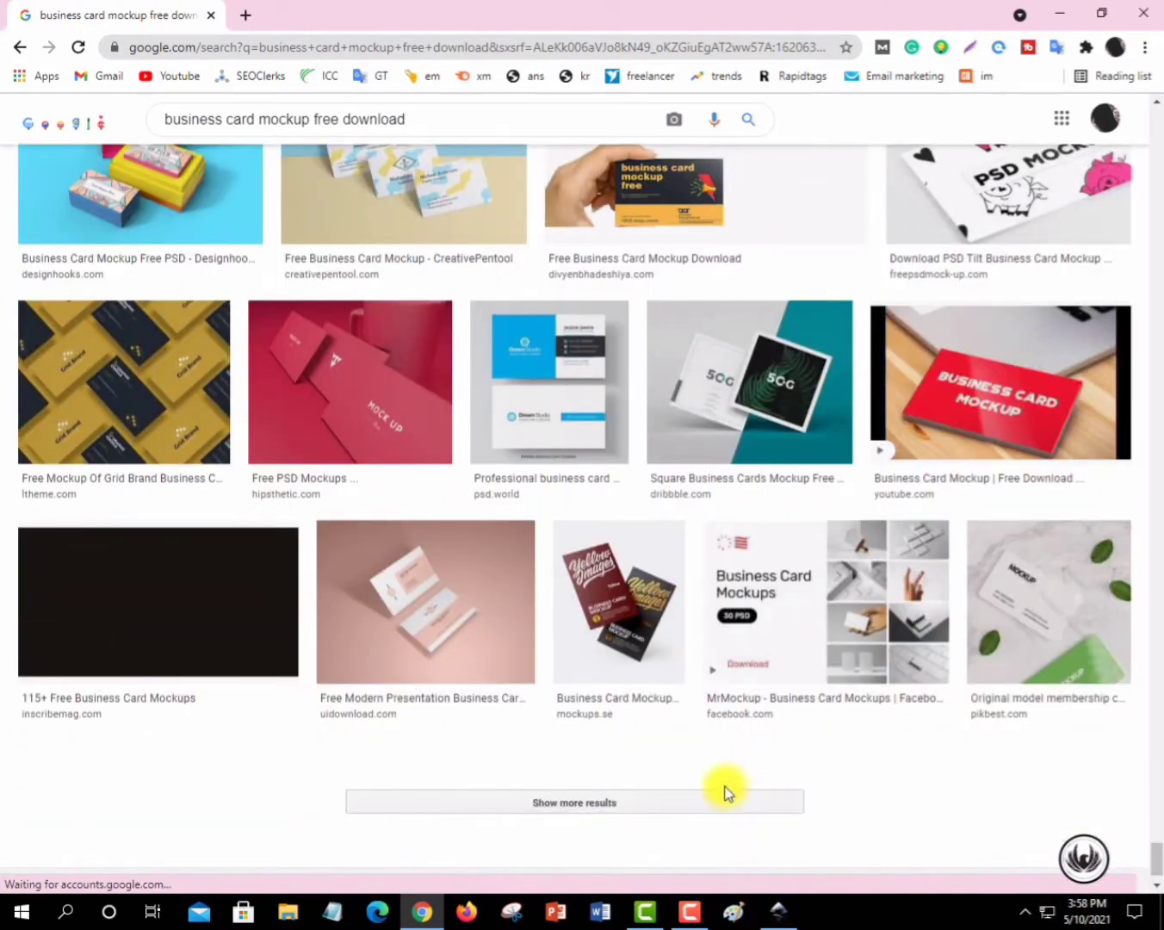
pyautogui.scroll(5, 715, 782)
pyautogui.scroll(3, 716, 782)
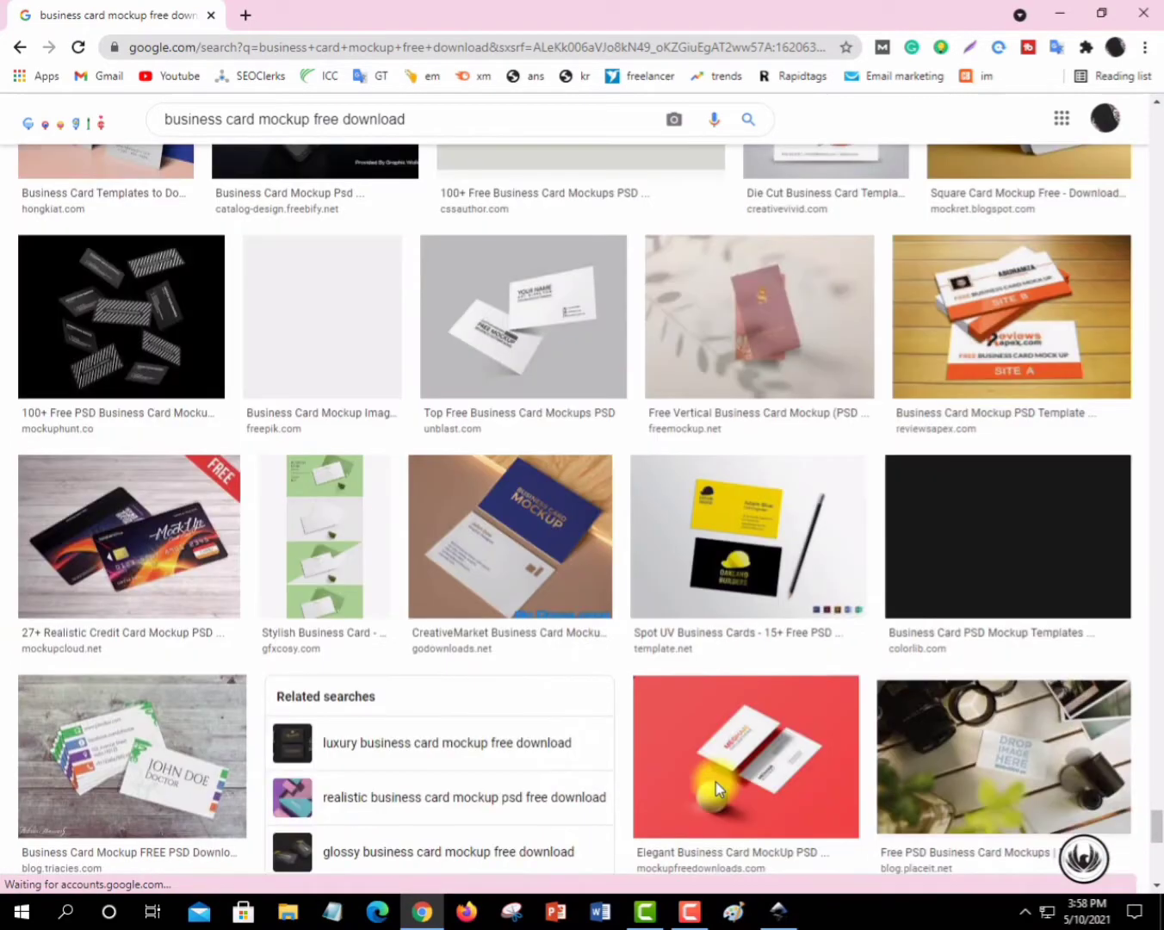
pyautogui.scroll(1, 715, 782)
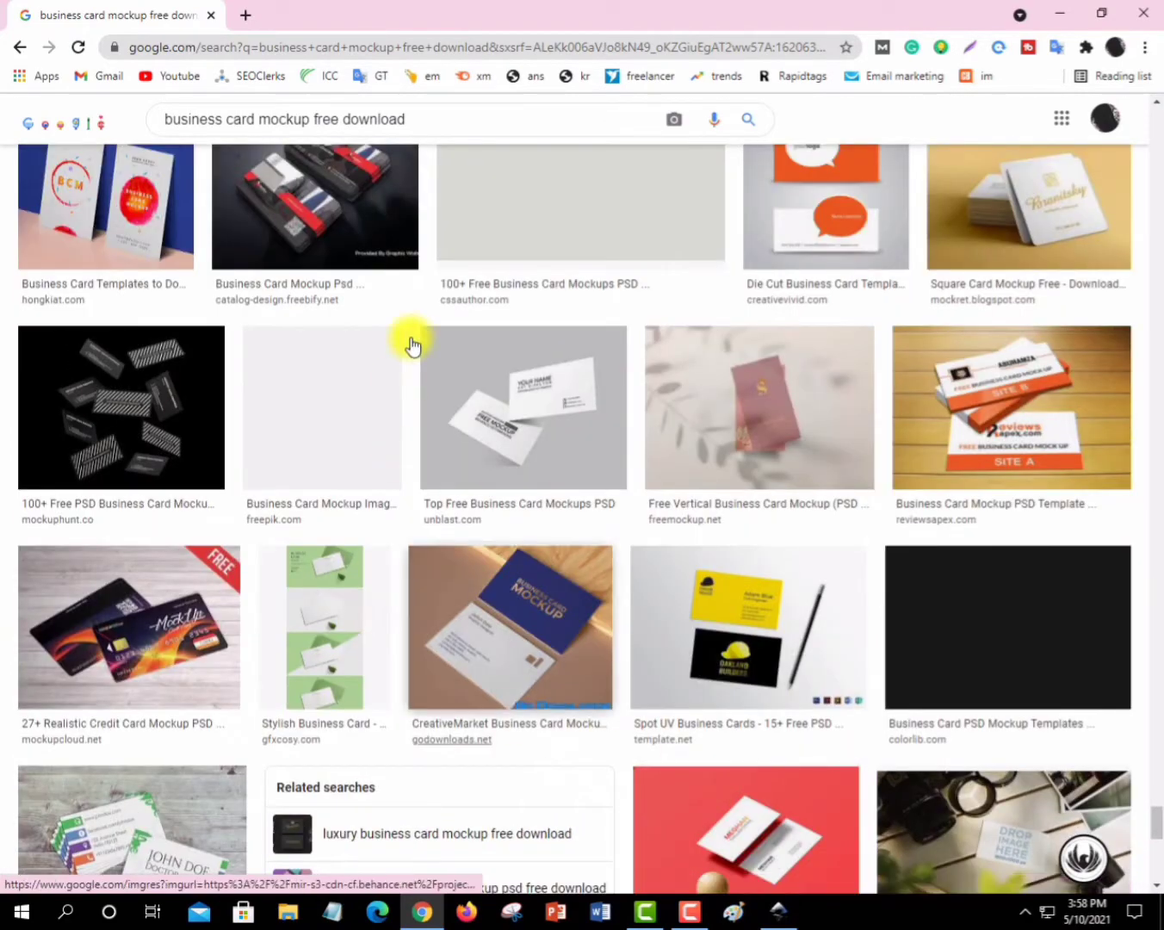
pyautogui.click(436, 111)
pyautogui.moveTo(462, 112); pyautogui.dragTo(164, 143)
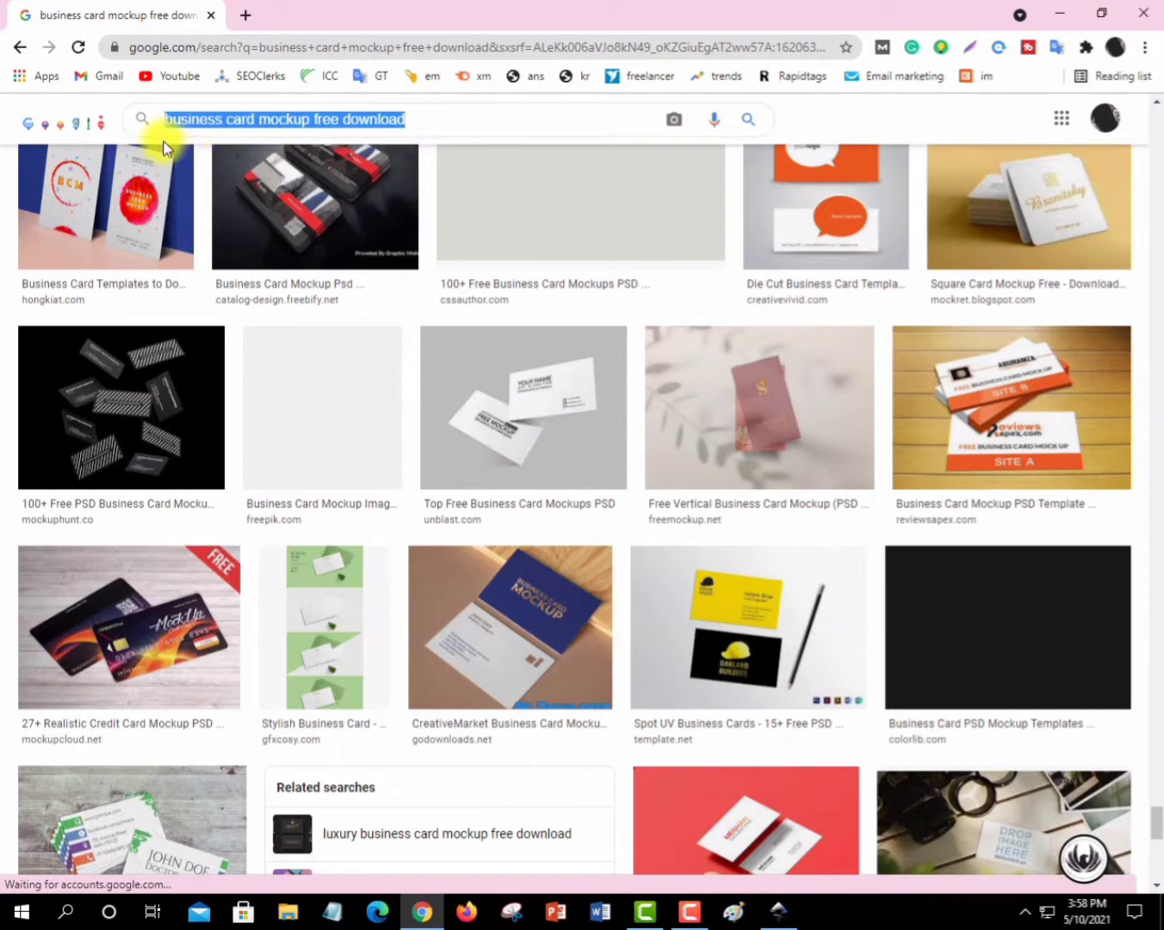
pyautogui.click(501, 112)
# - Copy the red bodyport business card mockup image from the behance.net search result
pyautogui.scroll(7, 644, 342)
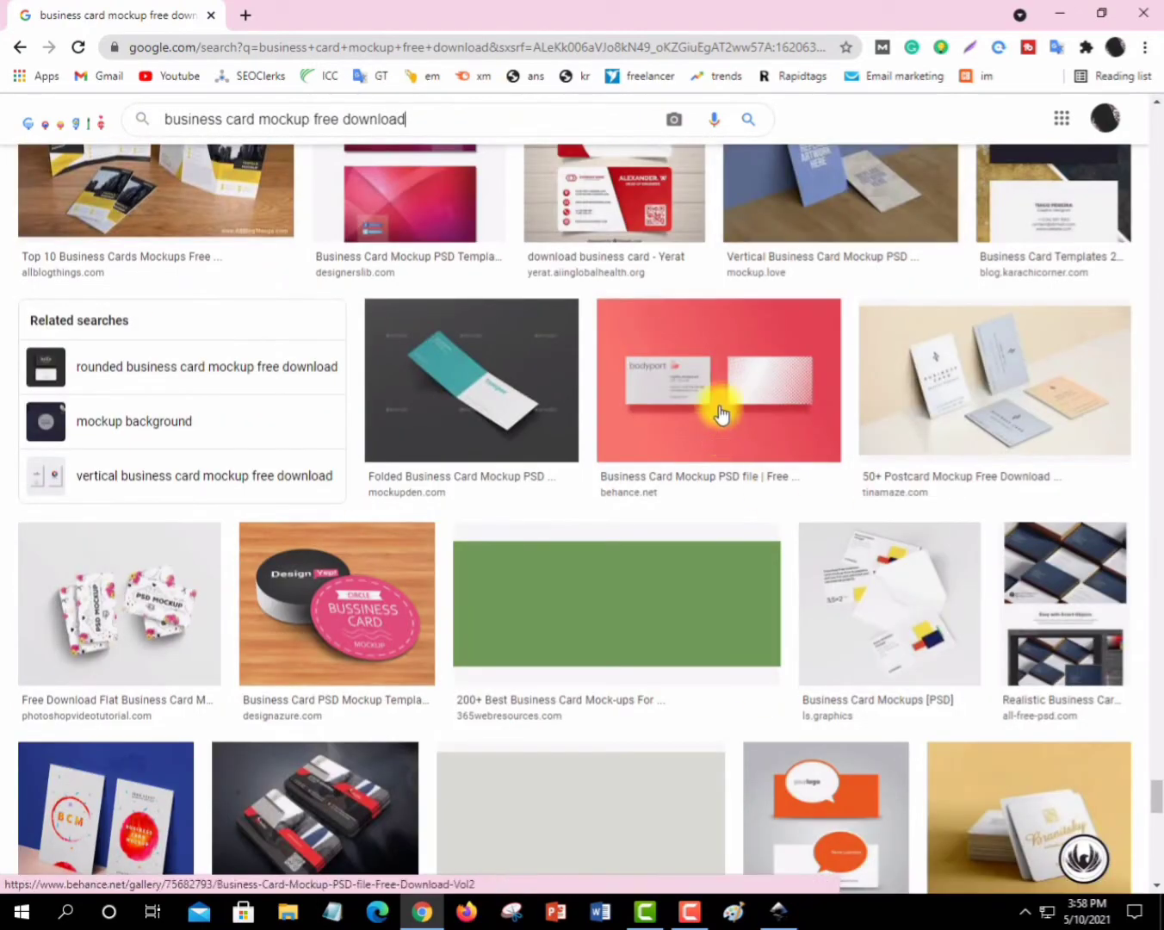
pyautogui.rightClick(711, 351)
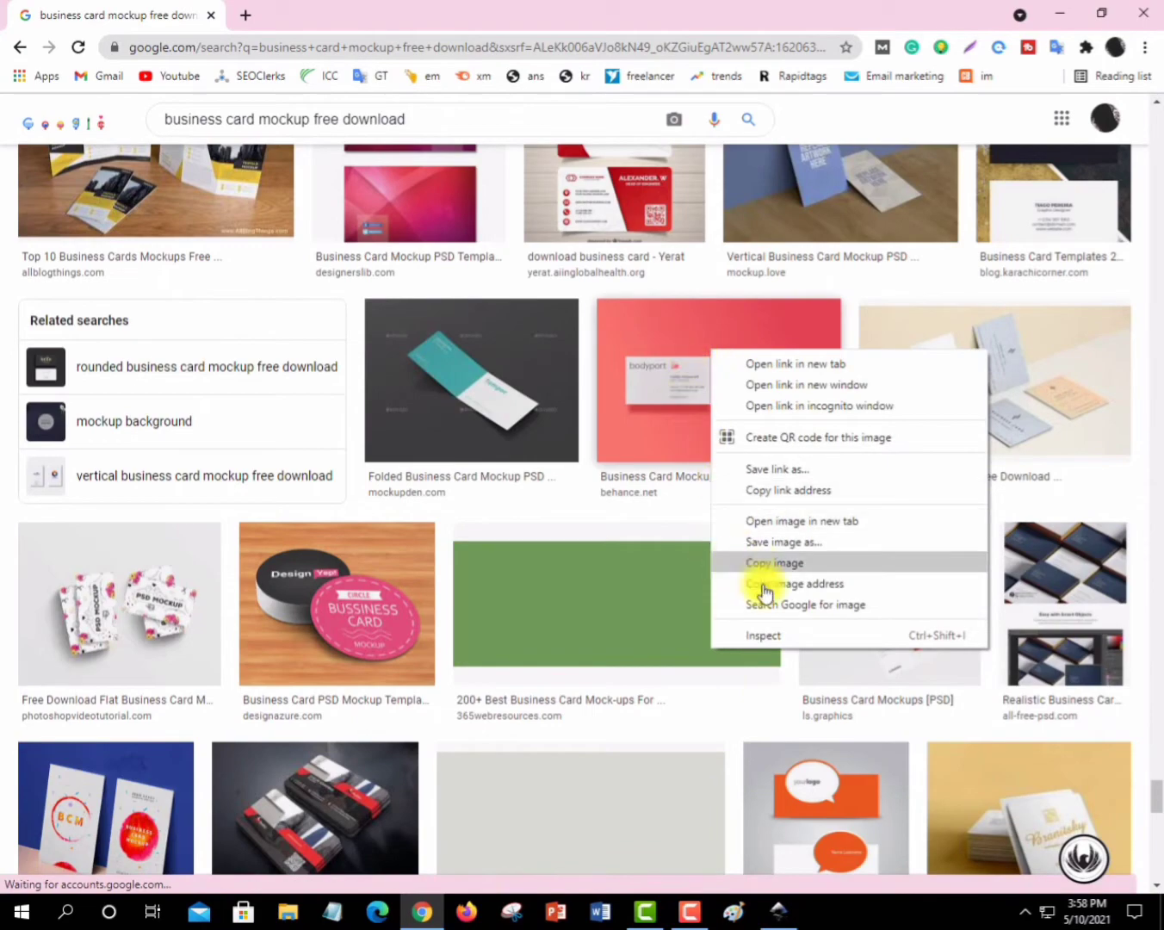
pyautogui.click(726, 564)
# - Switch to Inkscape and review the document's page size, orientation and units in Document Properties
pyautogui.click(779, 912)
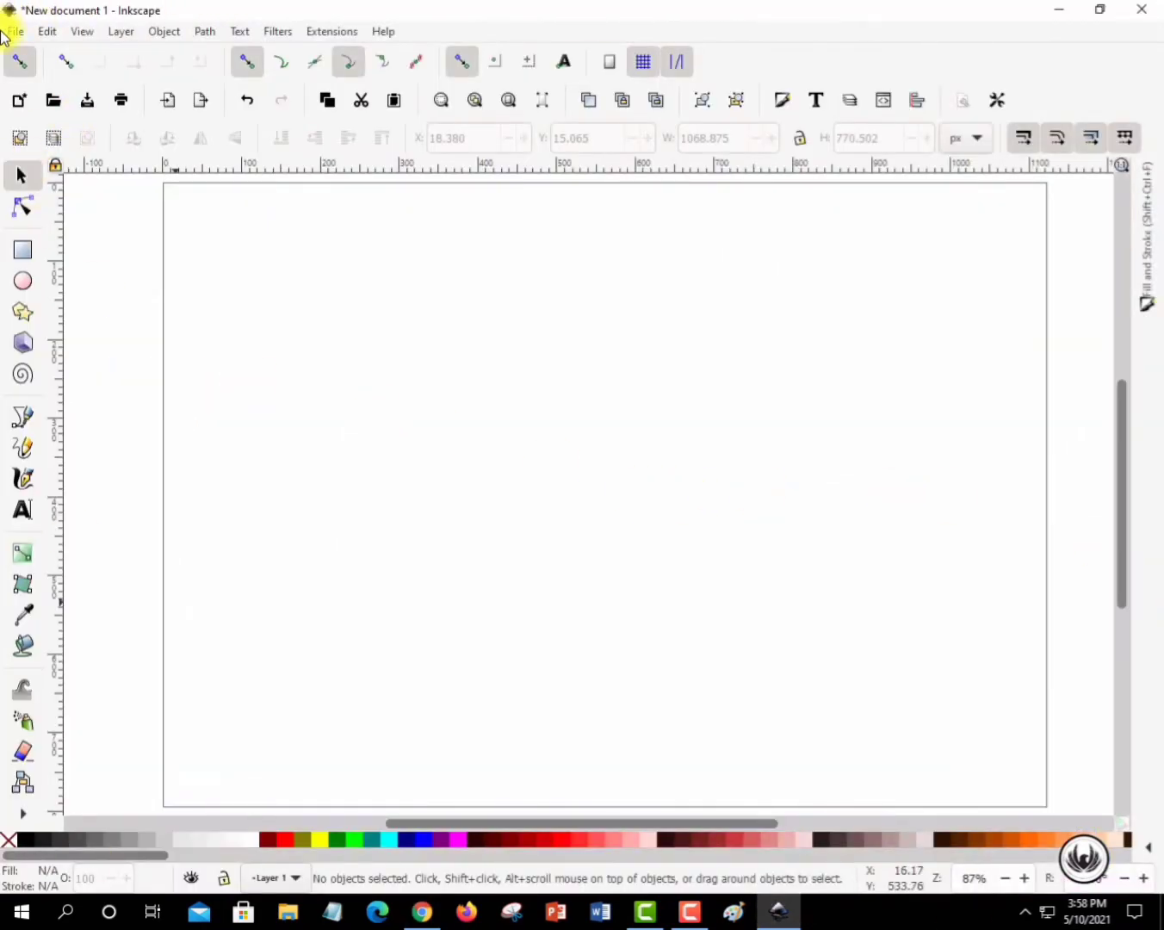
pyautogui.click(14, 31)
pyautogui.click(98, 339)
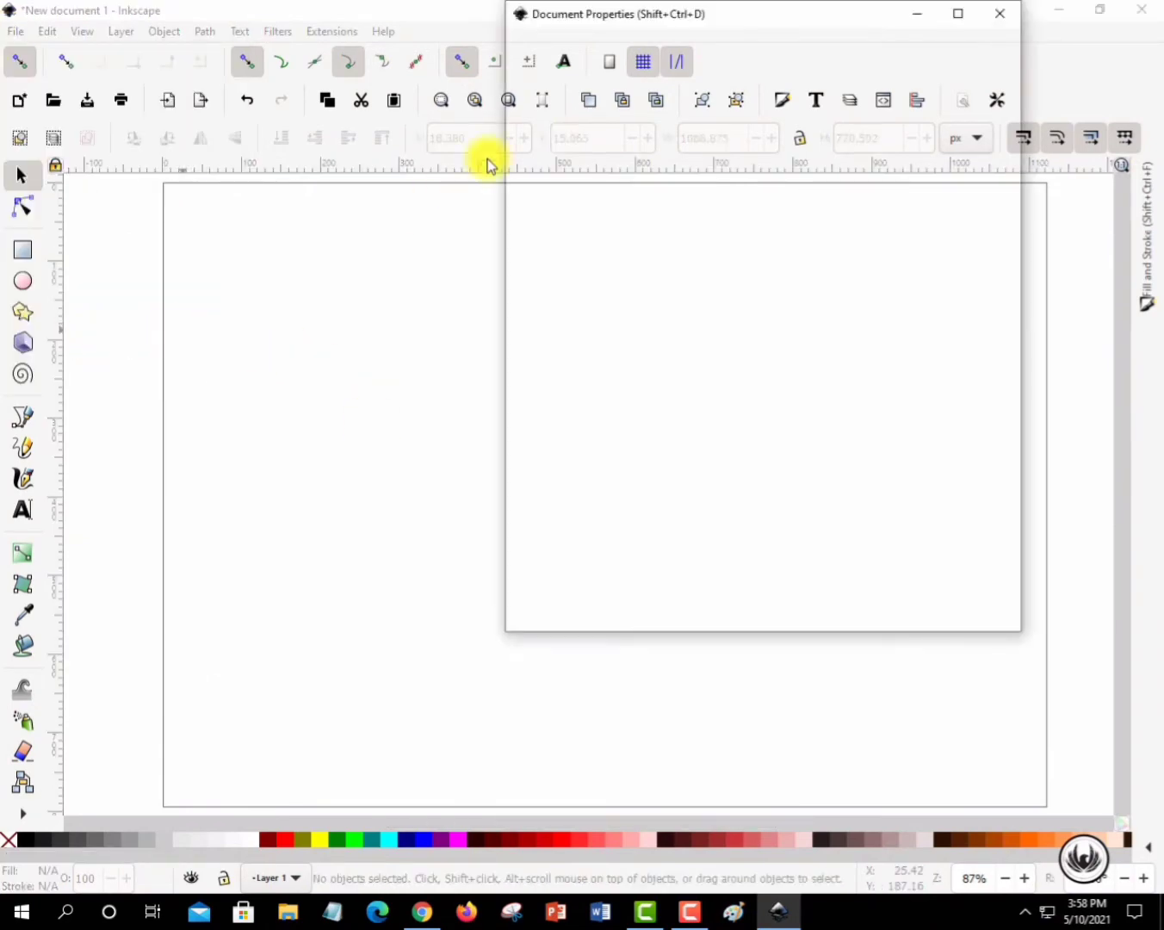
pyautogui.moveTo(768, 19); pyautogui.dragTo(680, 94)
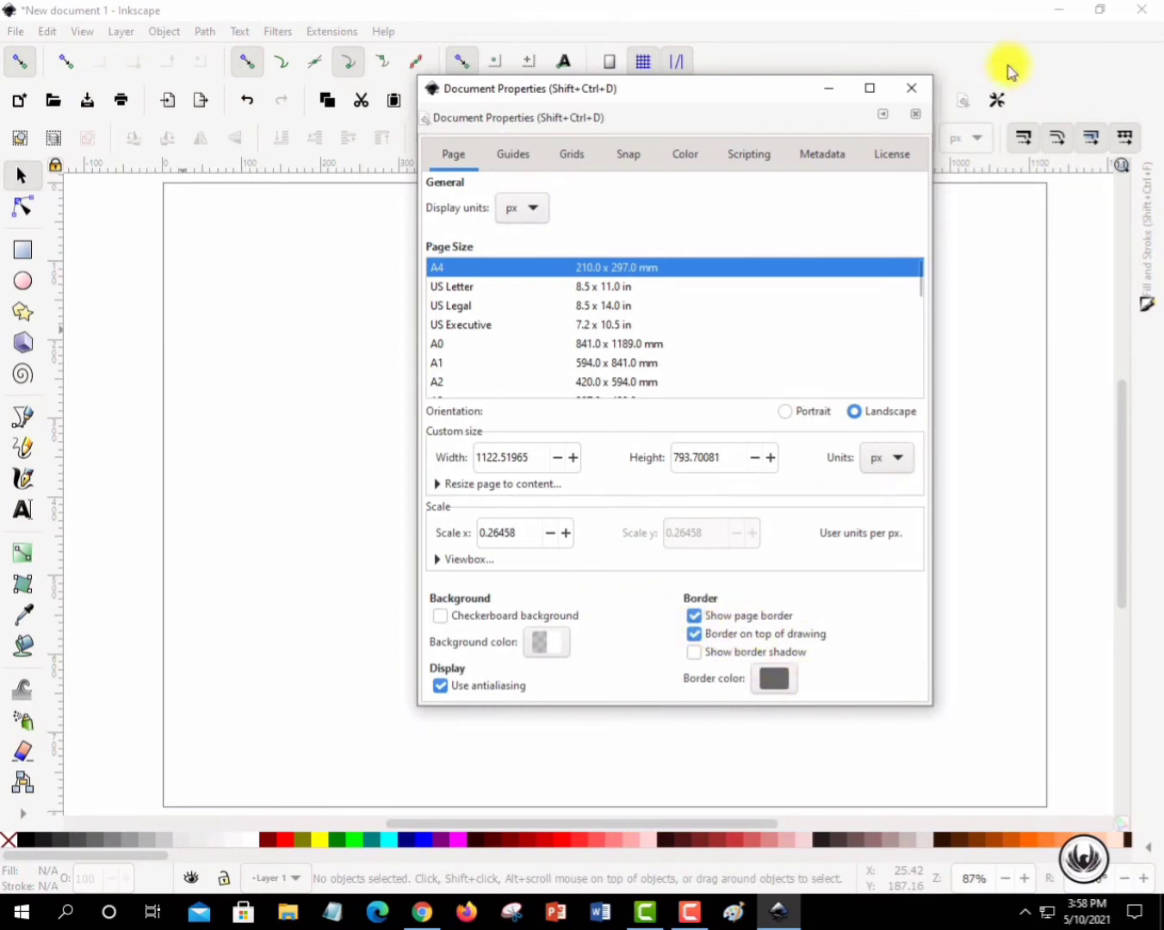
pyautogui.click(910, 91)
# - Open the interface theme preferences and preview the dark theme by enabling and disabling it
pyautogui.click(47, 31)
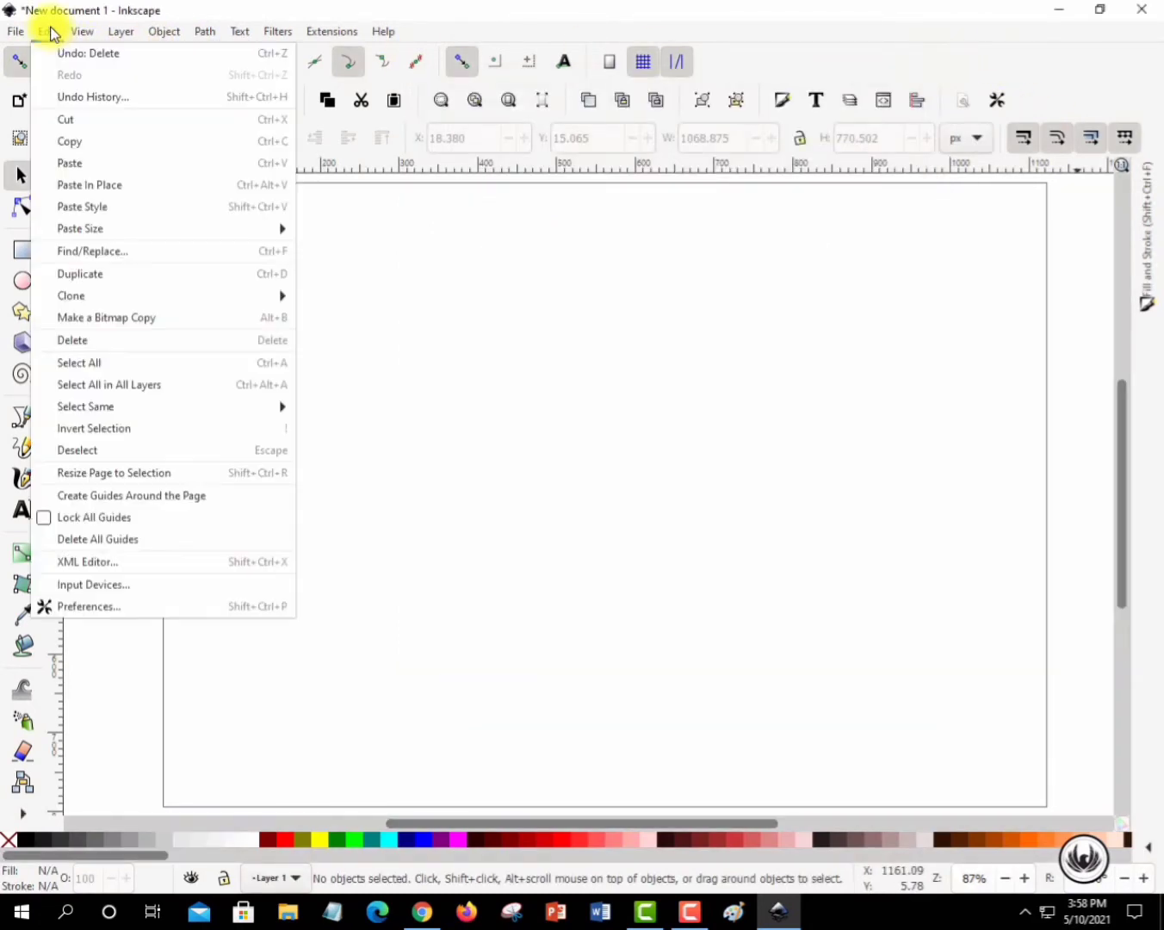
pyautogui.click(103, 606)
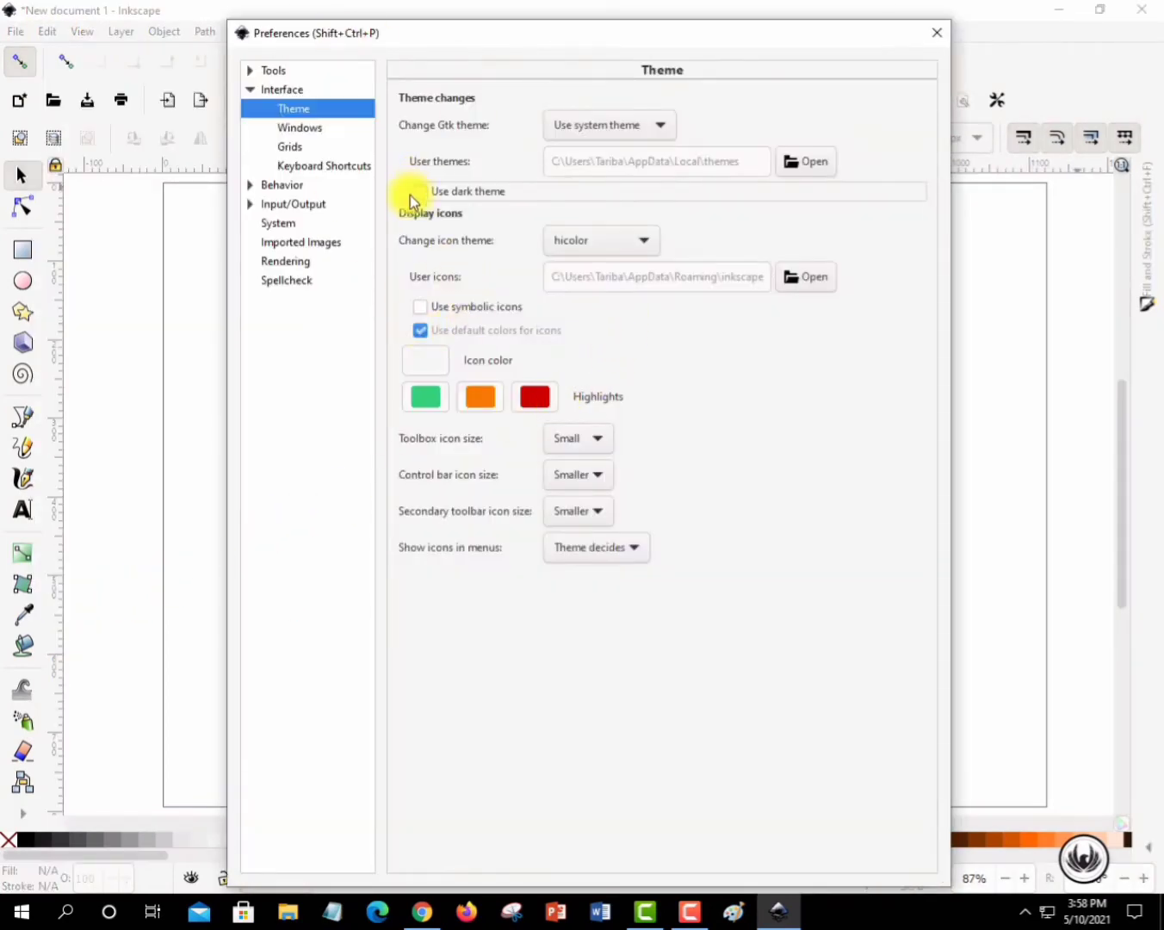
pyautogui.click(422, 199)
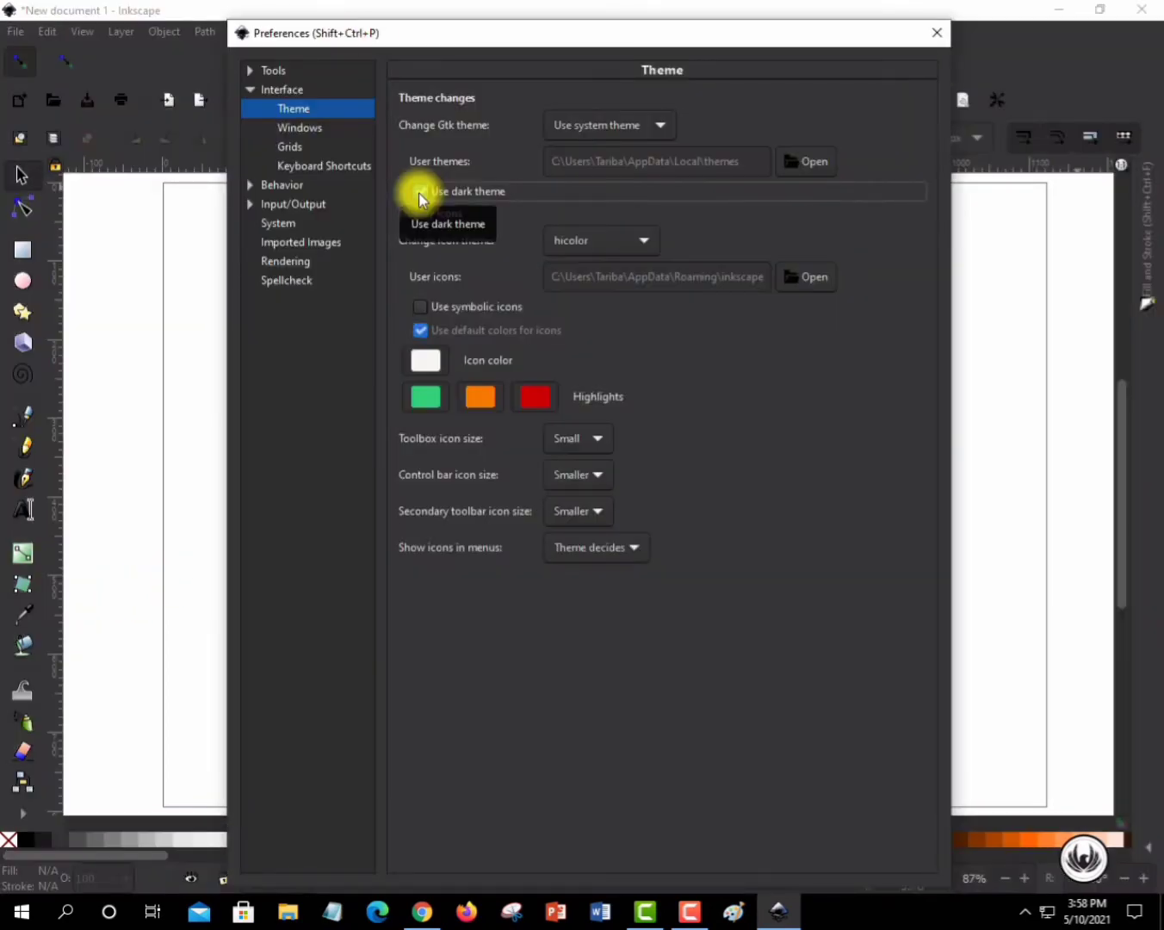
pyautogui.click(420, 194)
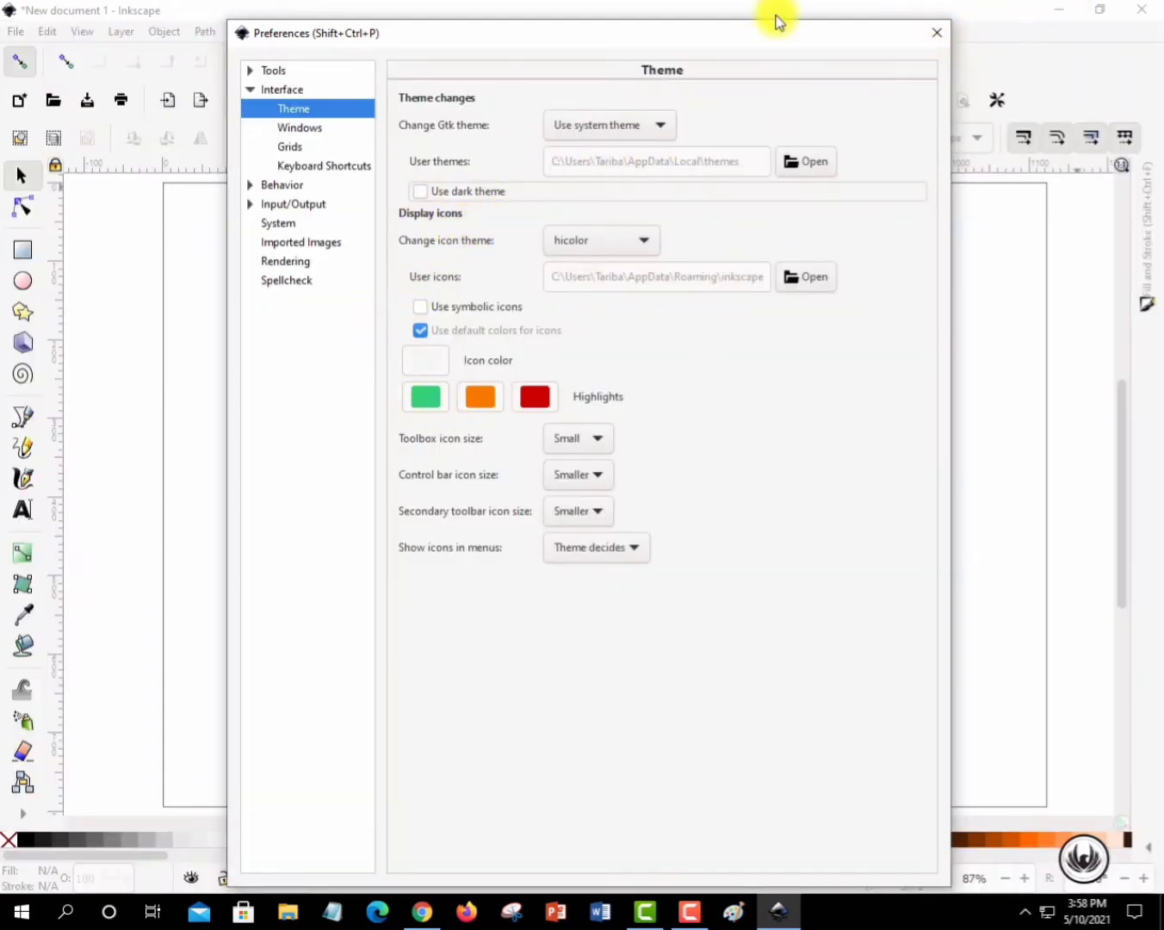
# - Try out the win32, HighContrastInverse and HighContrast Gtk themes
pyautogui.click(649, 127)
pyautogui.click(635, 110)
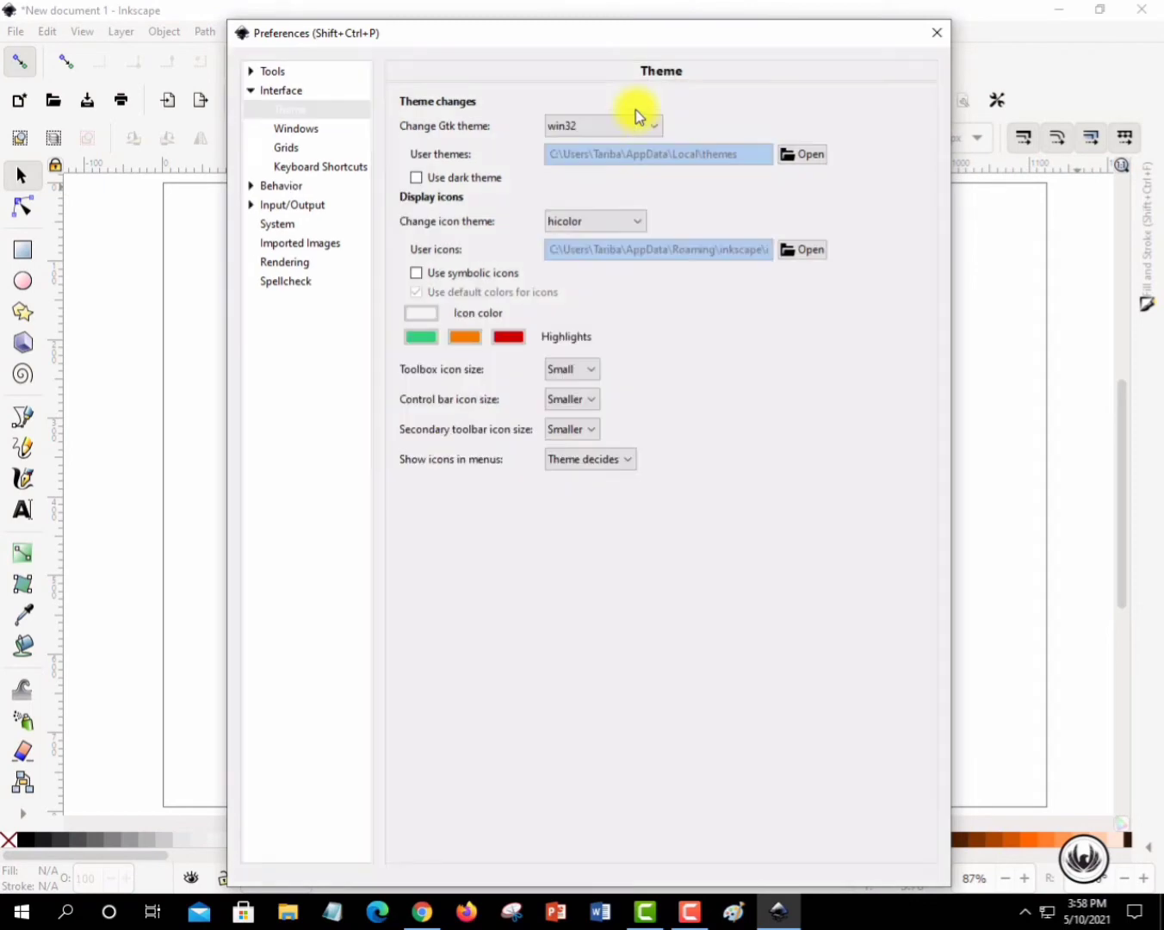
pyautogui.click(634, 124)
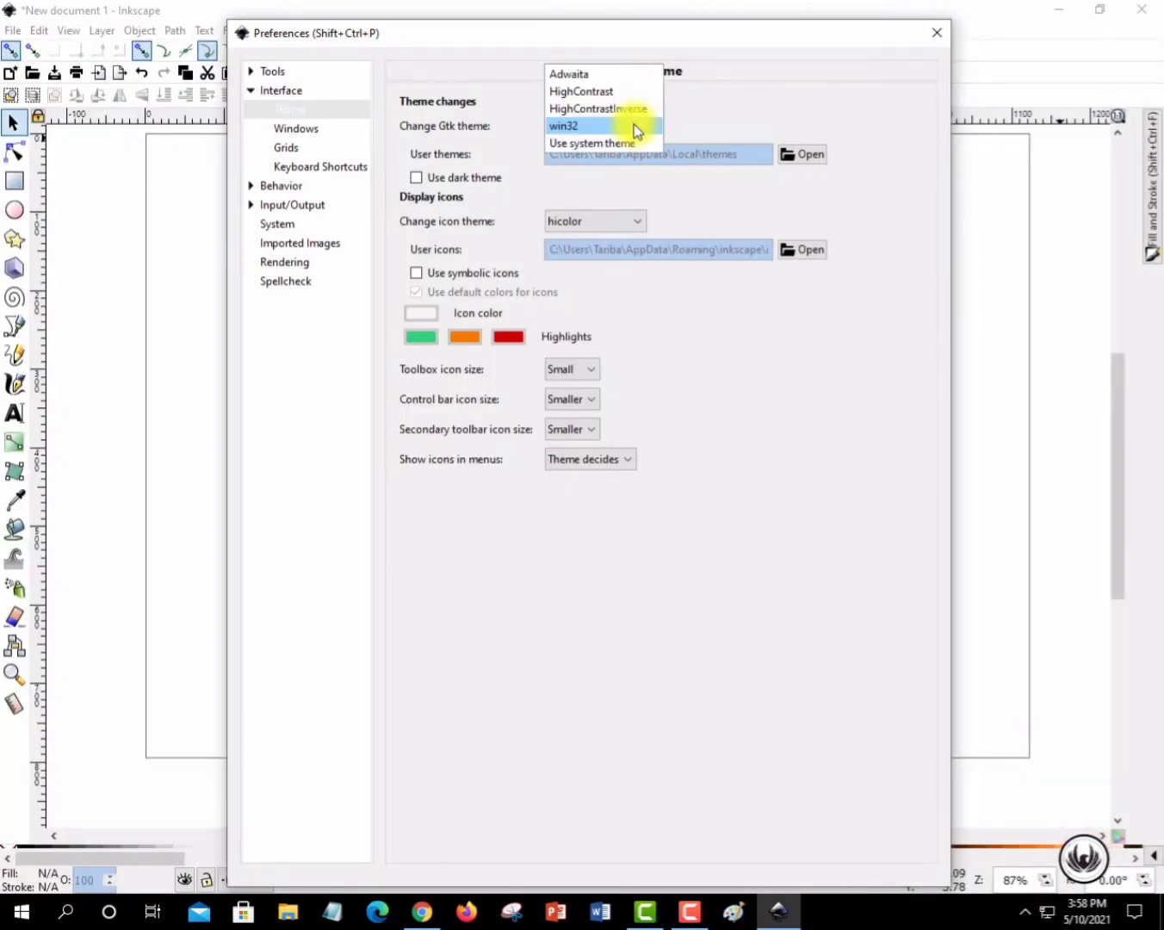
pyautogui.click(622, 106)
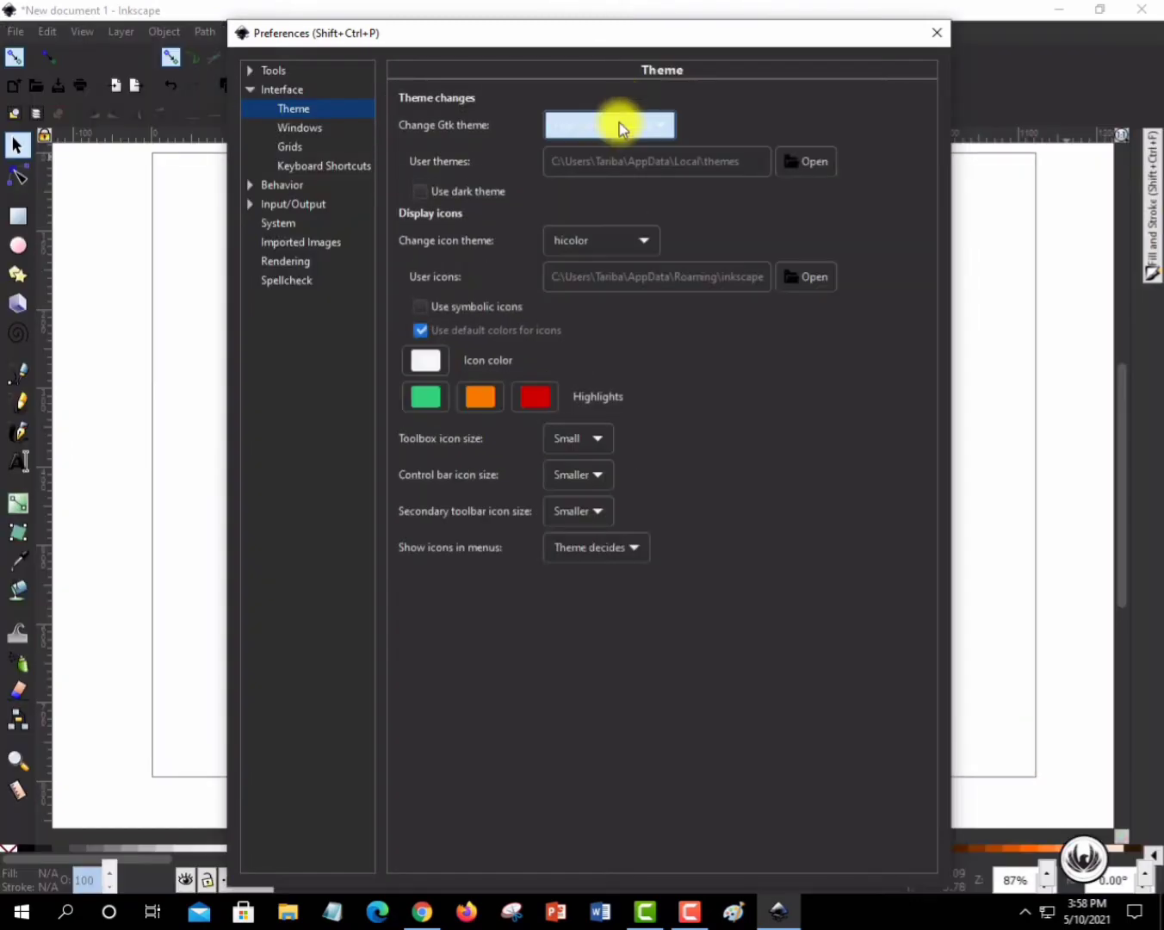
pyautogui.click(618, 122)
pyautogui.click(610, 108)
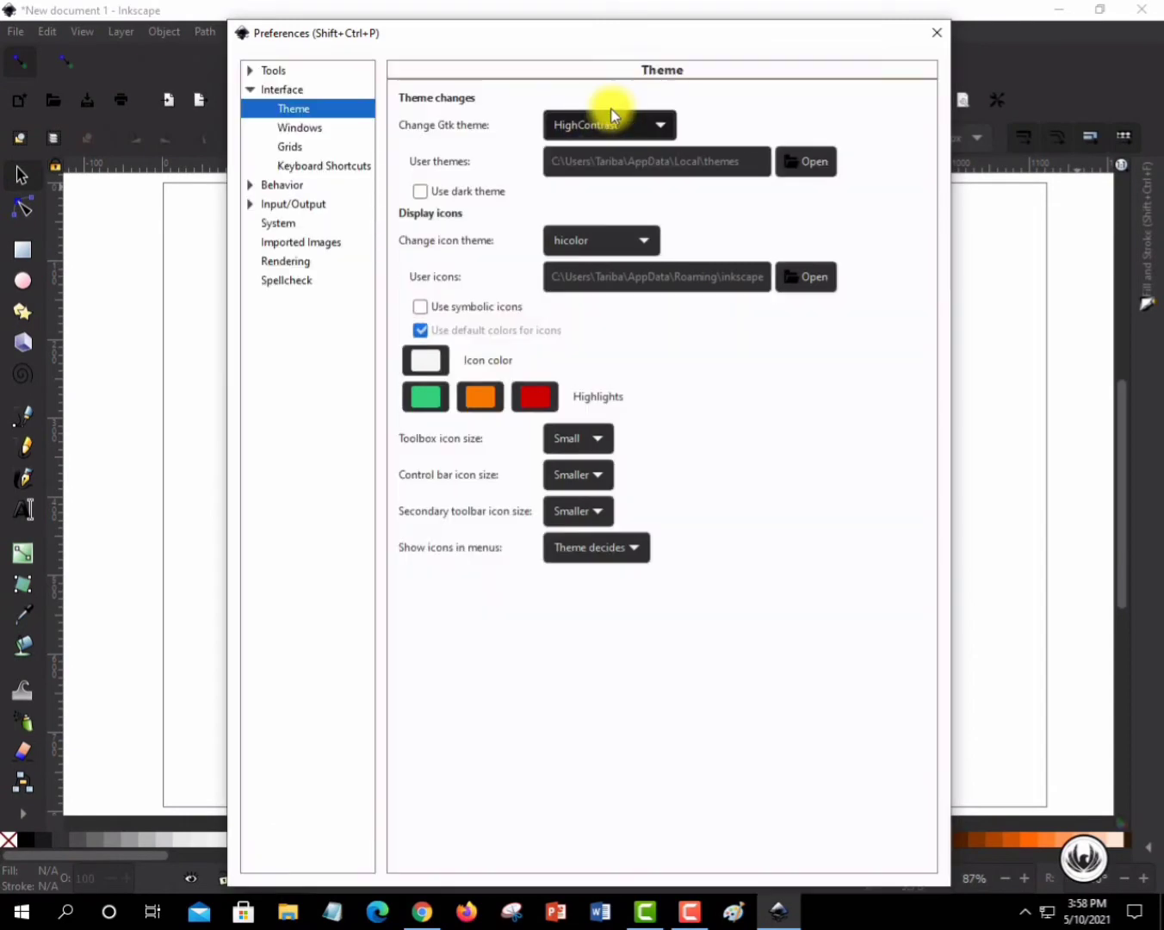
# - Set the Gtk theme to Adwaita and close the preferences
pyautogui.click(616, 128)
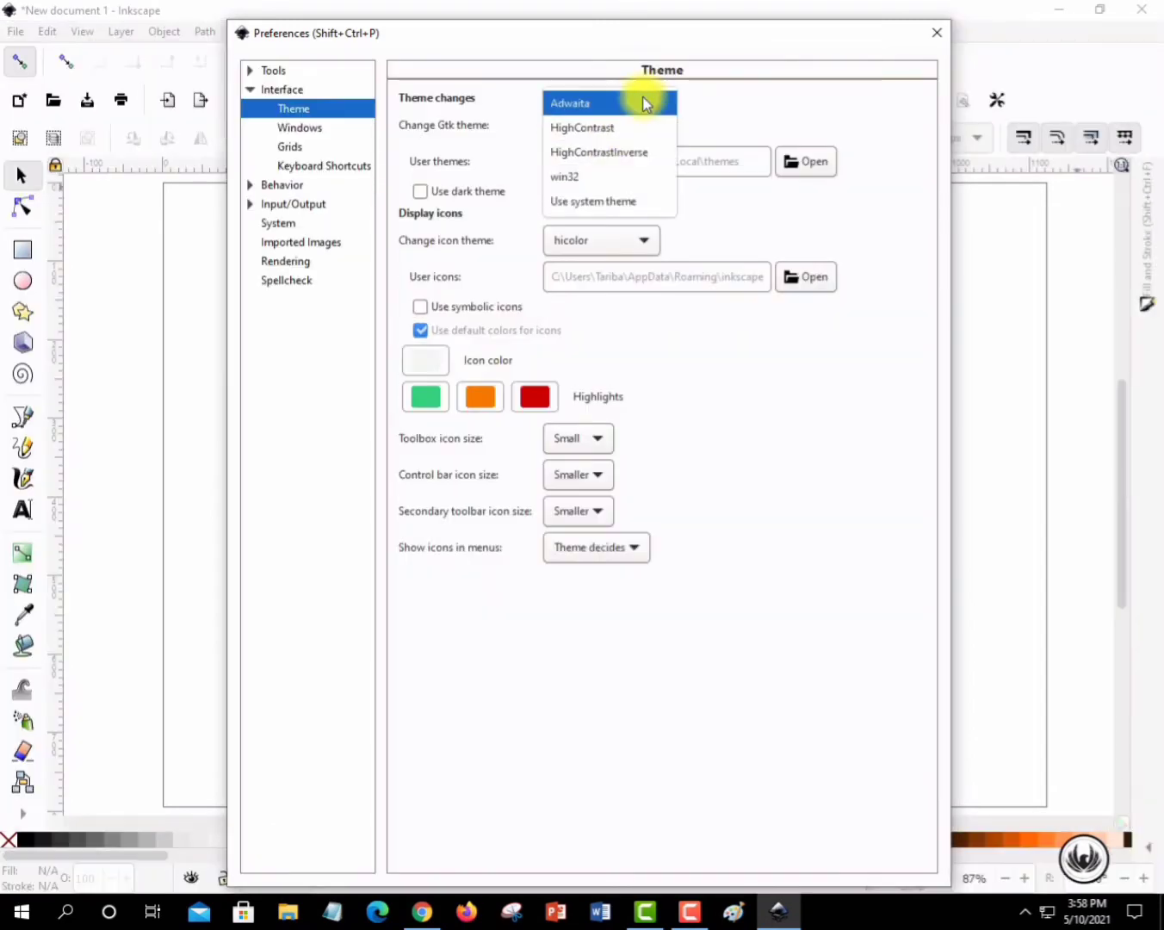
pyautogui.click(640, 102)
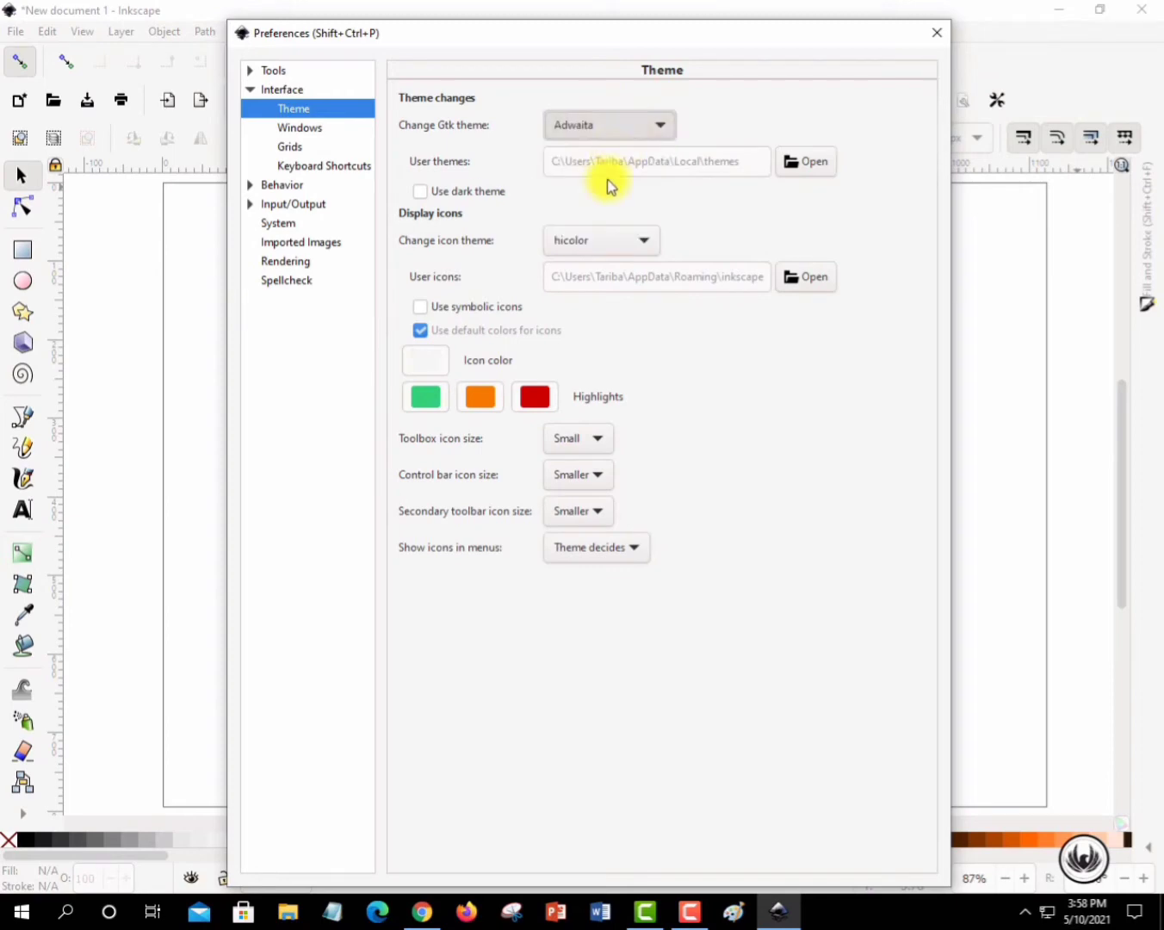
pyautogui.click(613, 134)
pyautogui.click(592, 226)
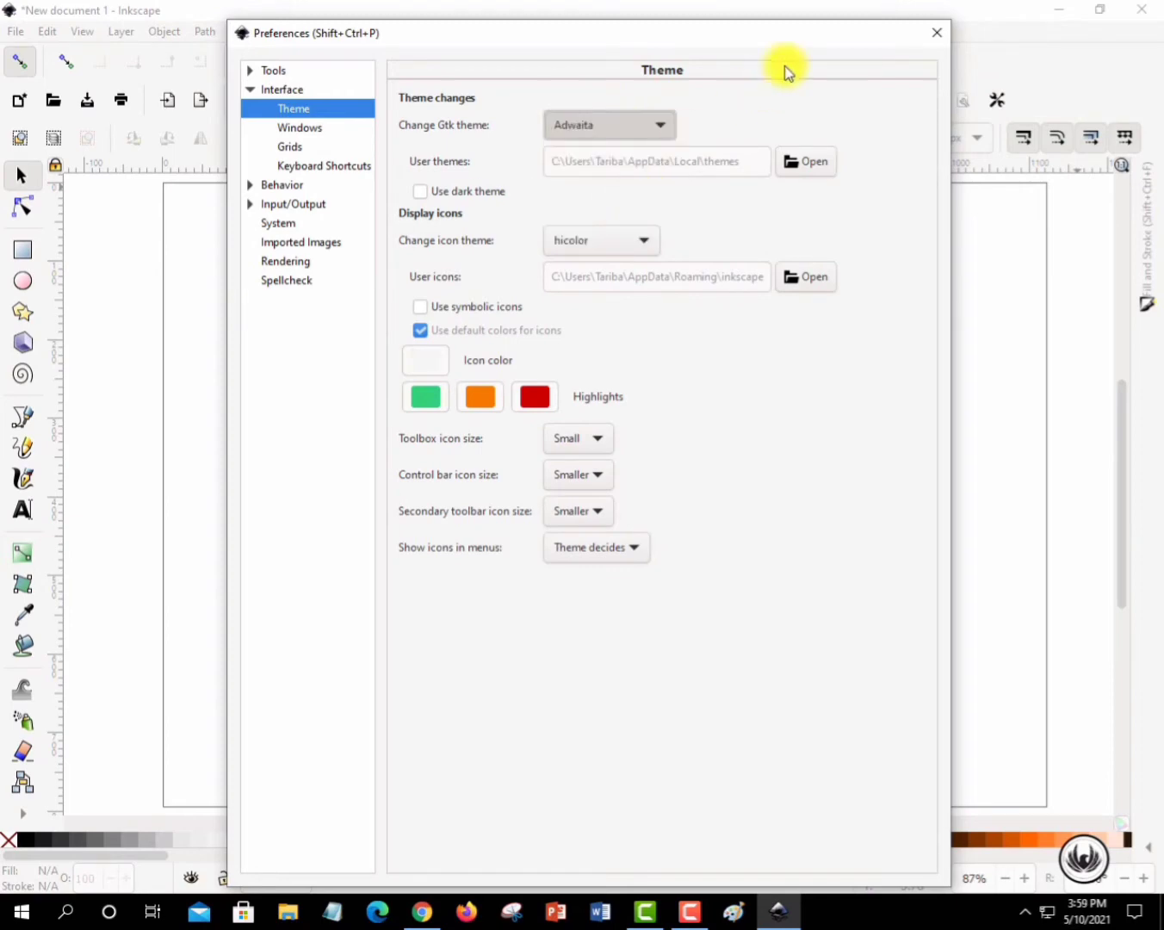
pyautogui.click(936, 32)
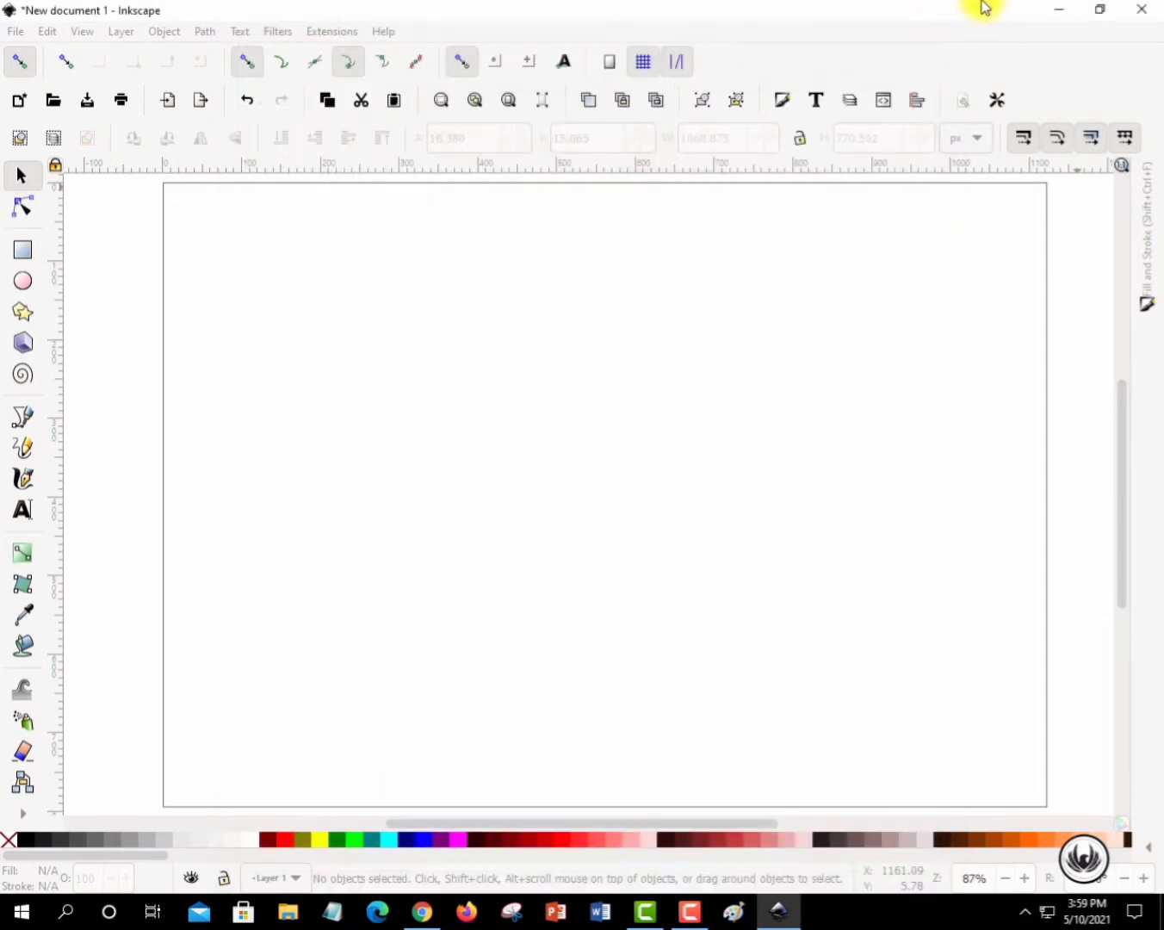
# - Examine which interface bars, rulers and palettes are set to be shown or hidden
pyautogui.click(85, 31)
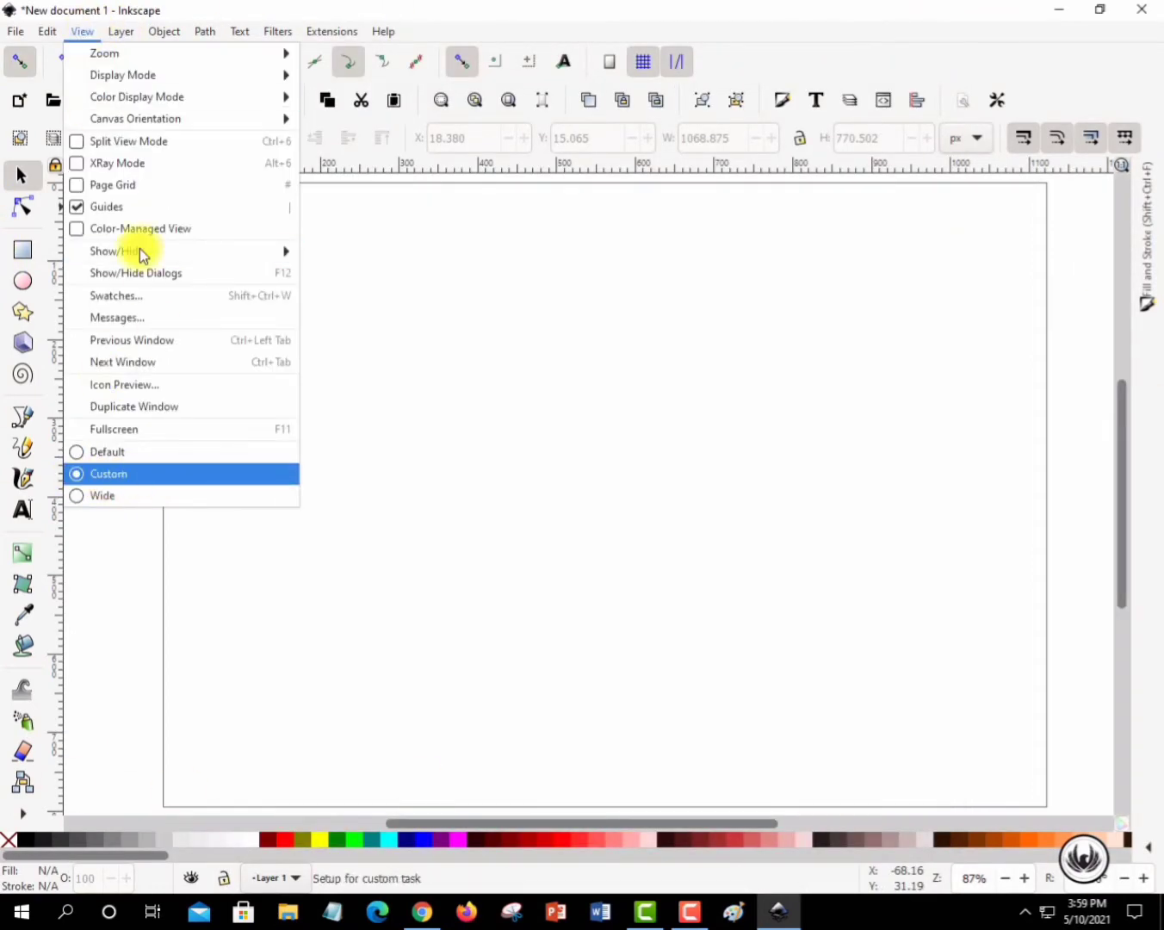
pyautogui.moveTo(203, 255)
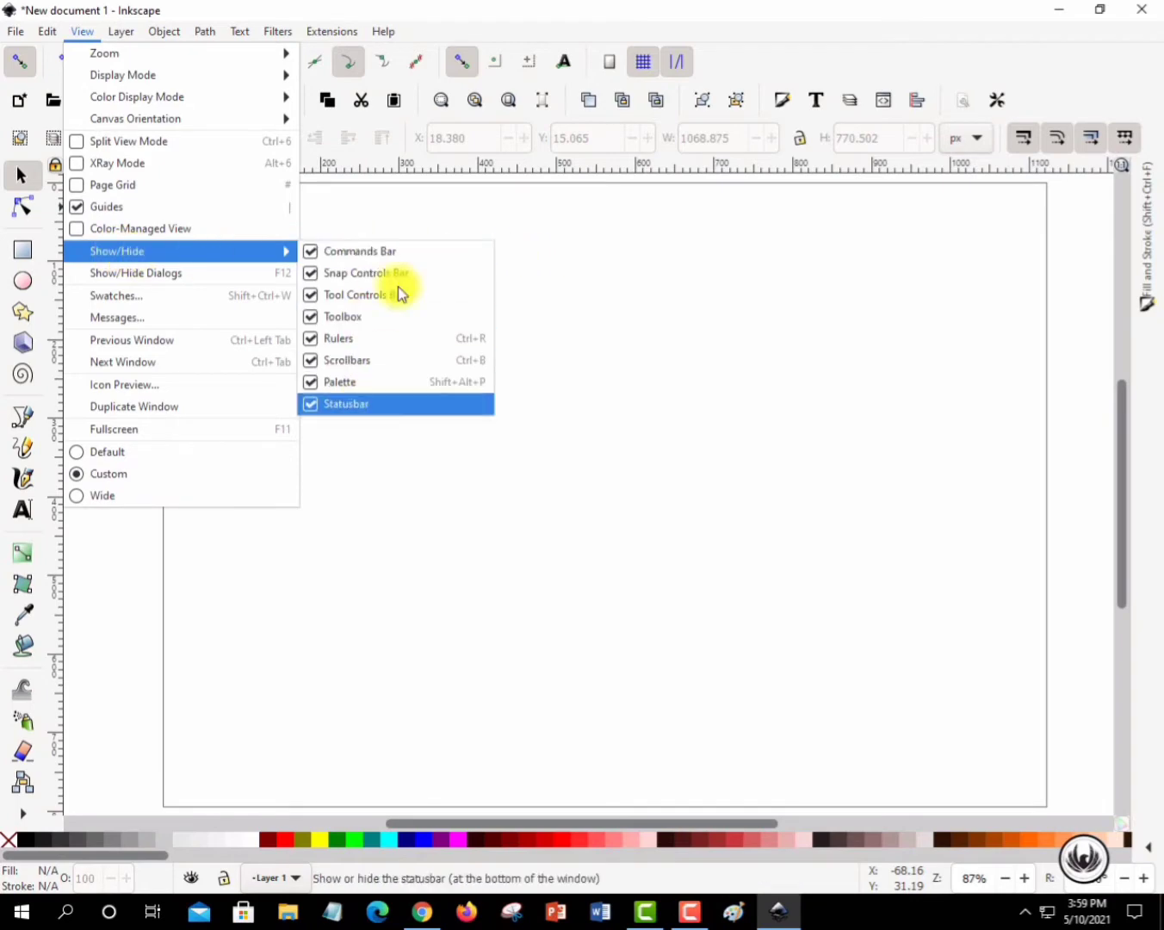
pyautogui.click(353, 483)
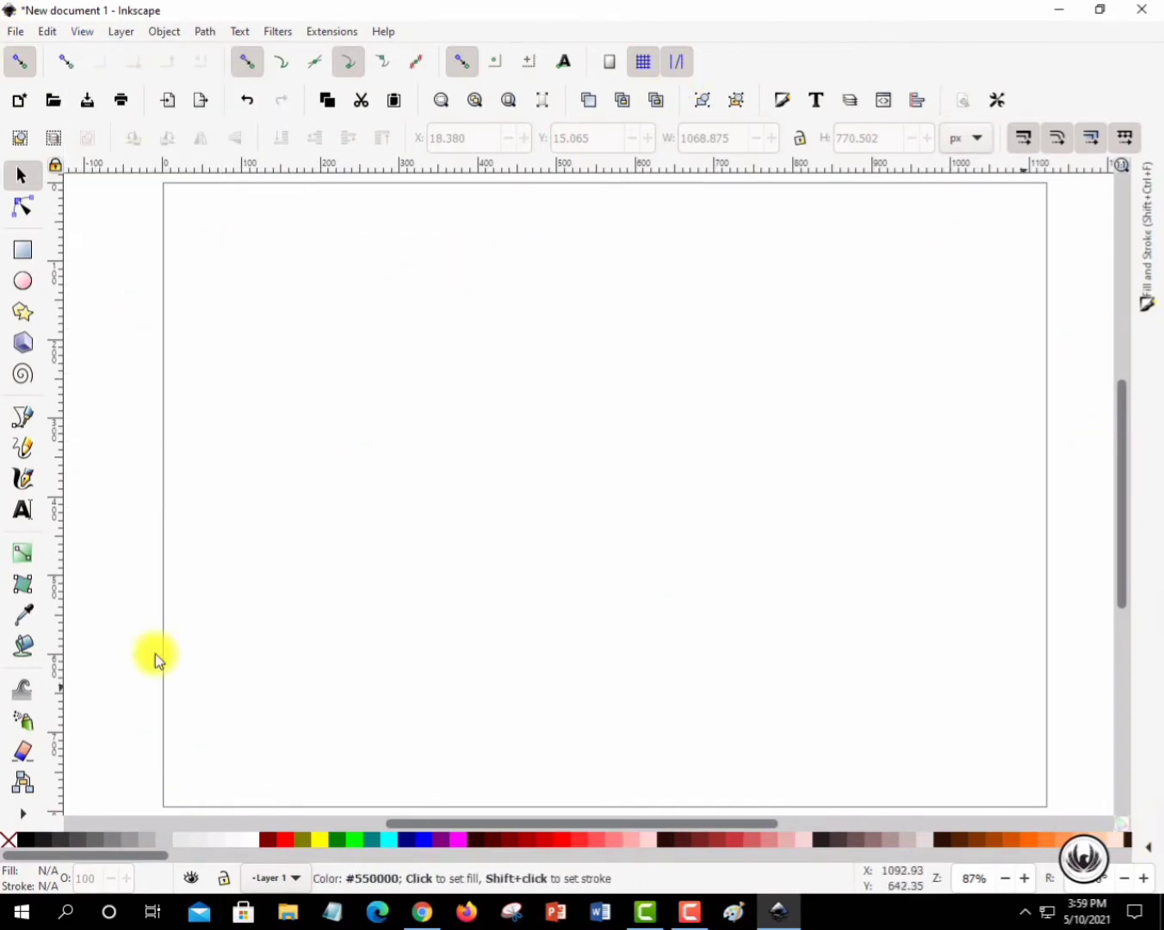
# - Paste the copied business card mockup image onto the blank page
pyautogui.rightClick(426, 358)
pyautogui.click(456, 462)
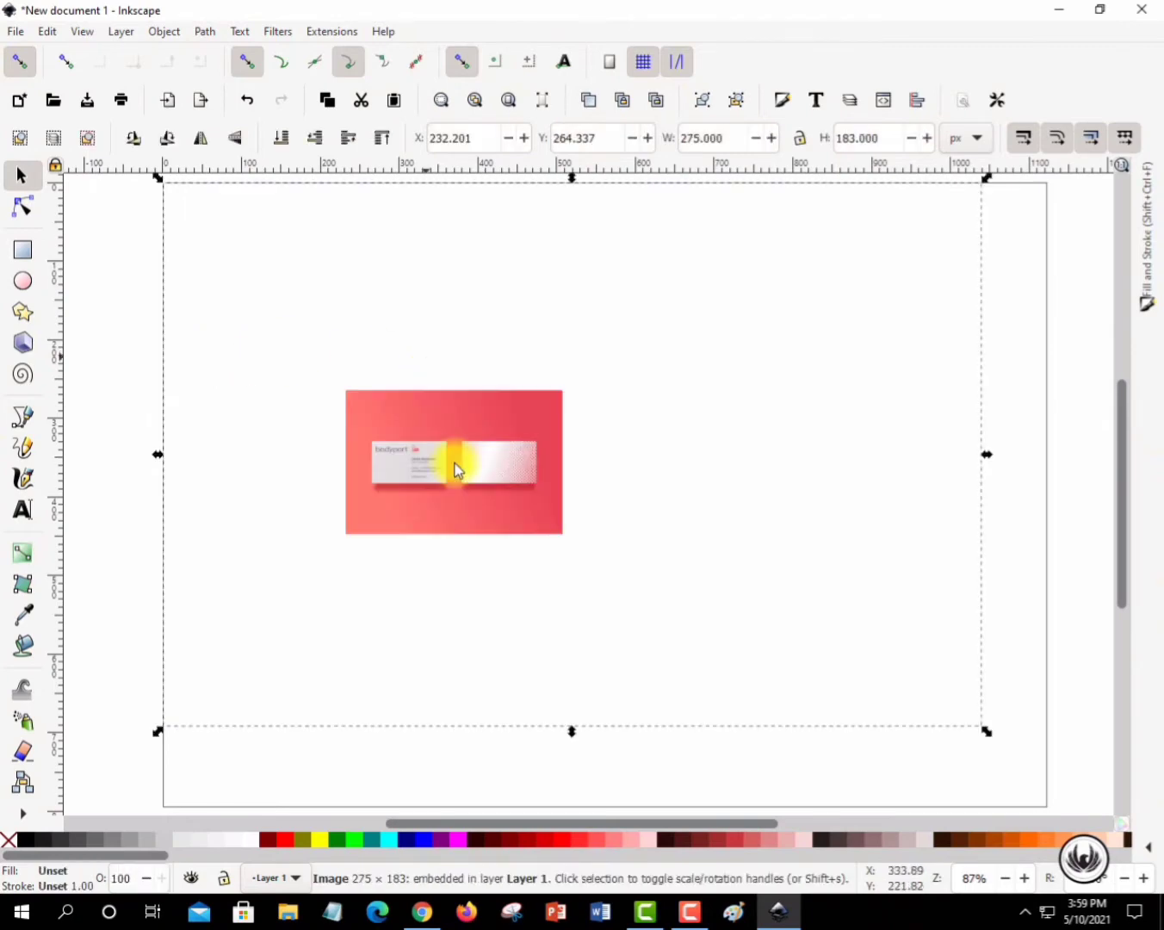
# - Enlarge the pasted mockup image to about 744 × 533 px and move it up to about X 151, Y 155 px
pyautogui.moveTo(571, 542); pyautogui.dragTo(954, 755)
pyautogui.moveTo(859, 761); pyautogui.dragTo(871, 755)
pyautogui.moveTo(338, 385); pyautogui.dragTo(284, 332)
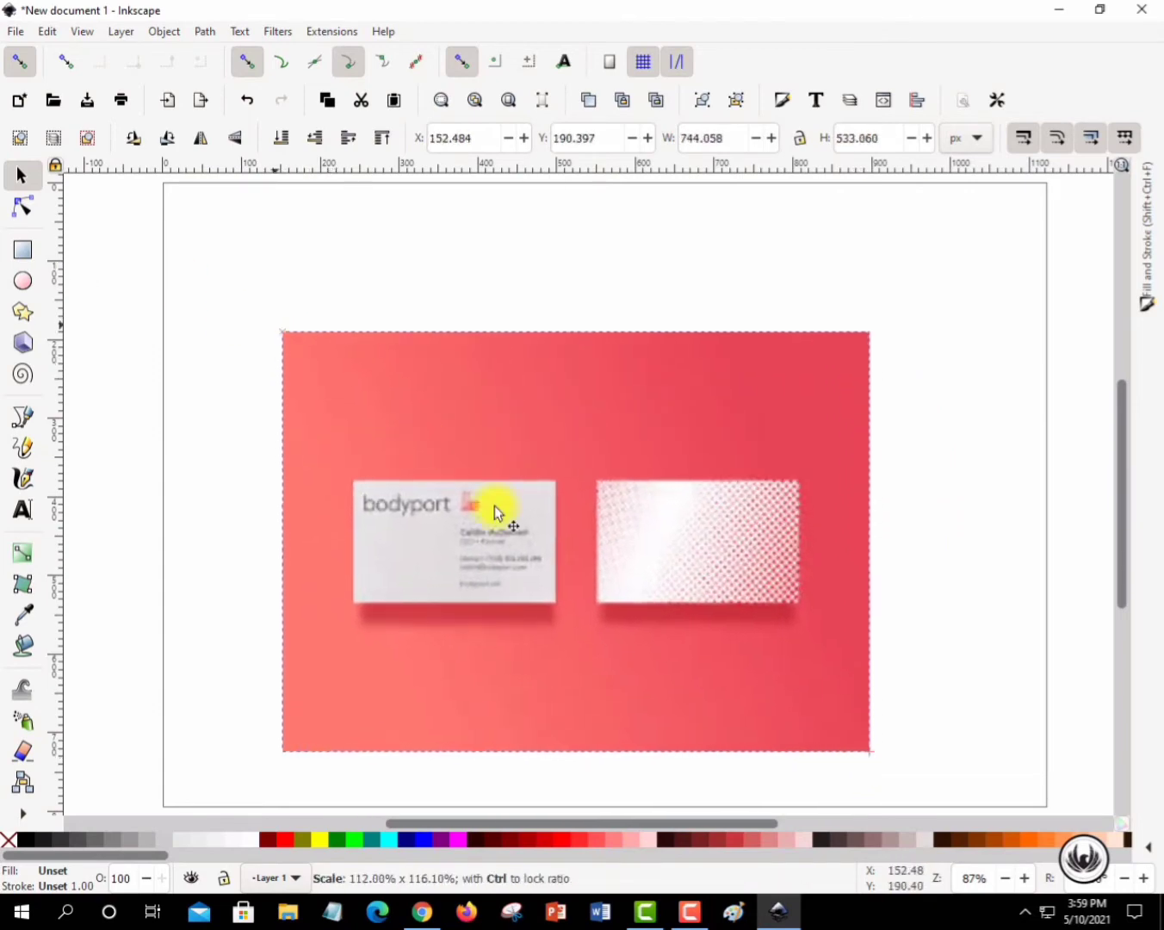
pyautogui.moveTo(519, 534); pyautogui.dragTo(536, 575)
# - Check the original mockup in the Chrome search results, return to the Inkscape drawing and deselect the image
pyautogui.click(432, 915)
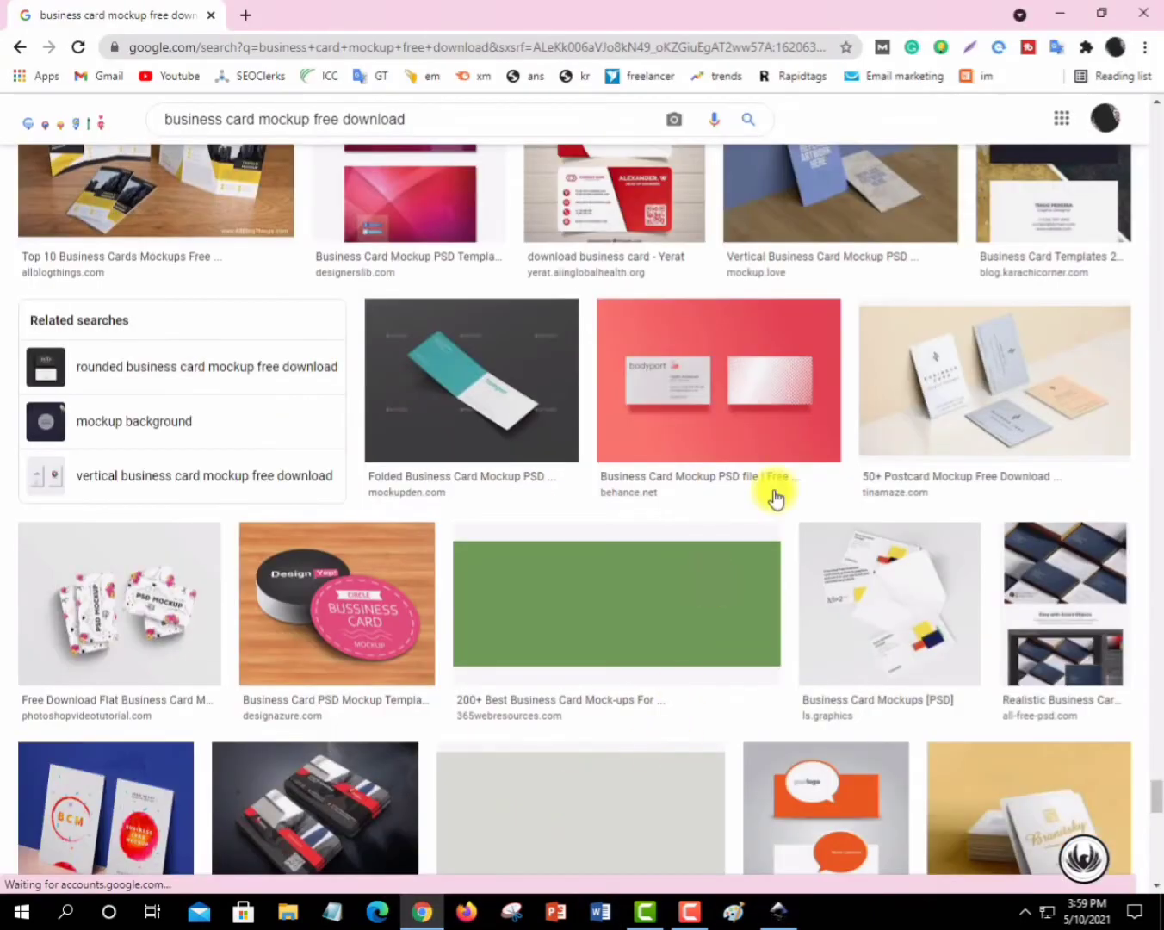
pyautogui.click(774, 911)
pyautogui.click(956, 667)
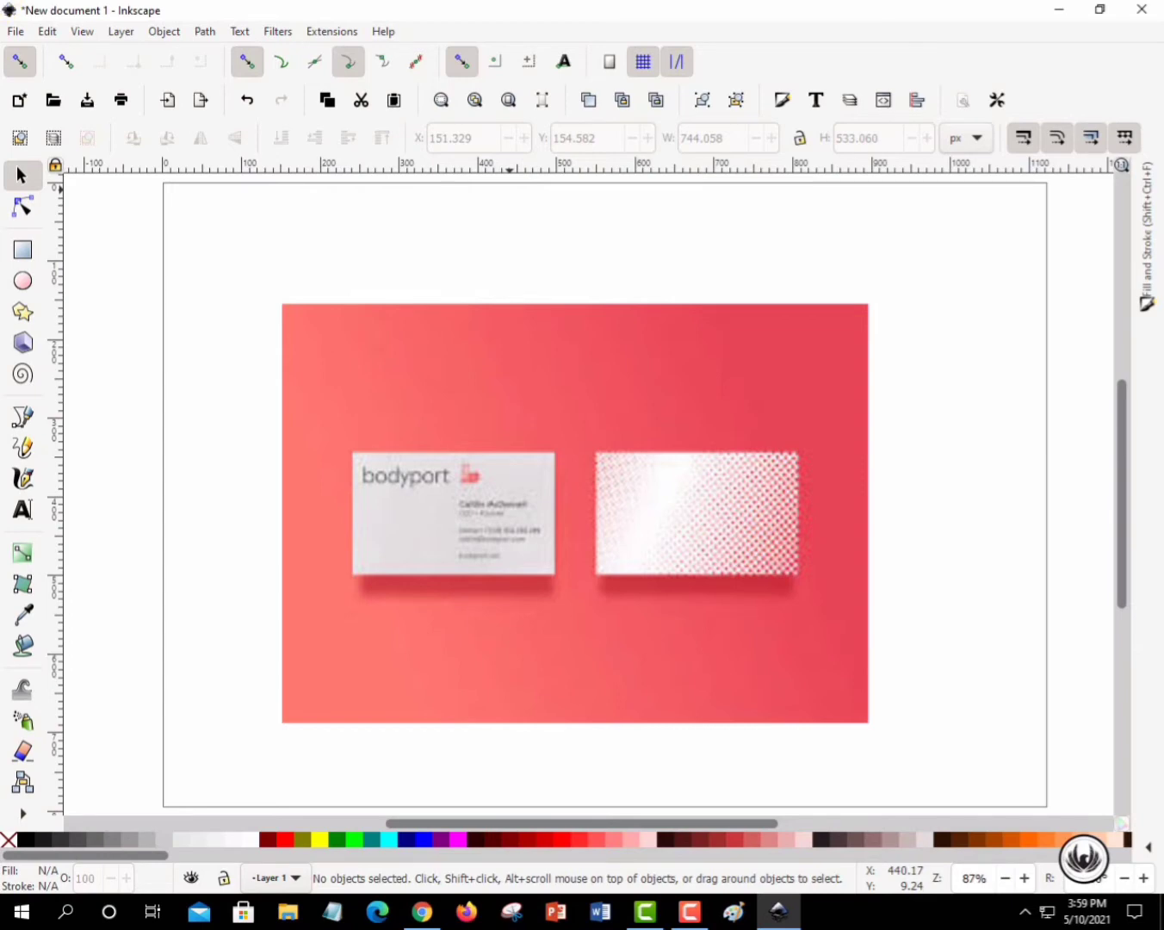
# - Import "business card back side.png" as an embedded image with the Smooth (optimizeQuality) rendering mode
pyautogui.click(19, 32)
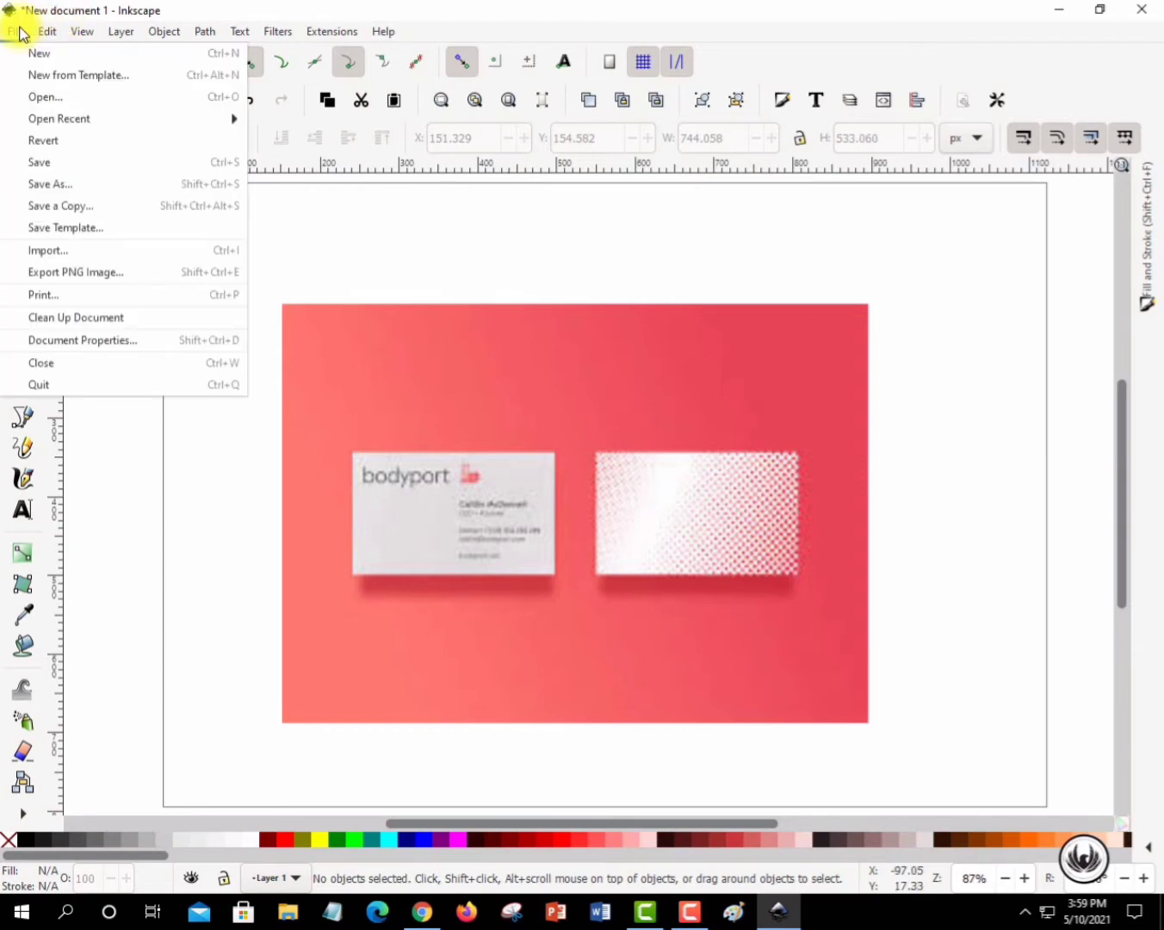
pyautogui.click(48, 250)
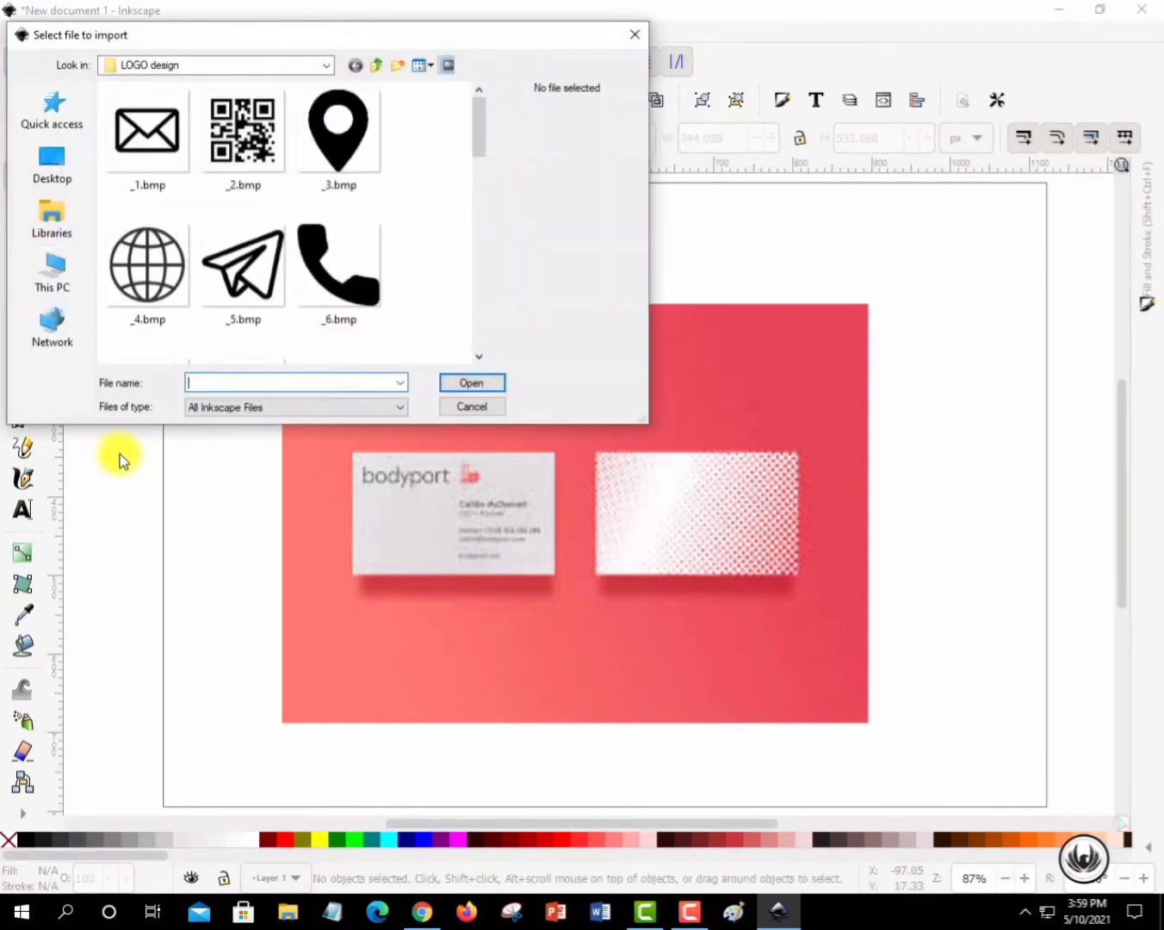
pyautogui.scroll(-5, 270, 245)
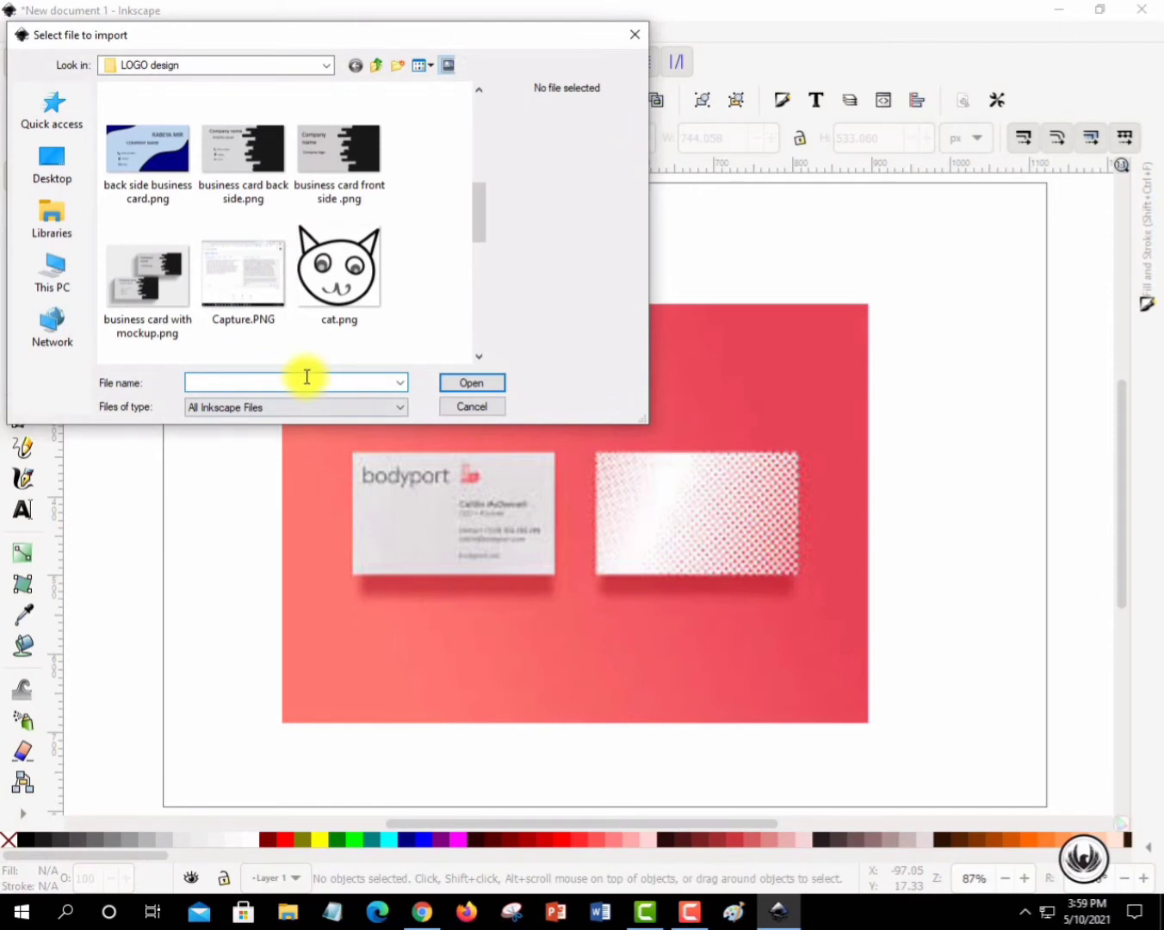
pyautogui.click(249, 162)
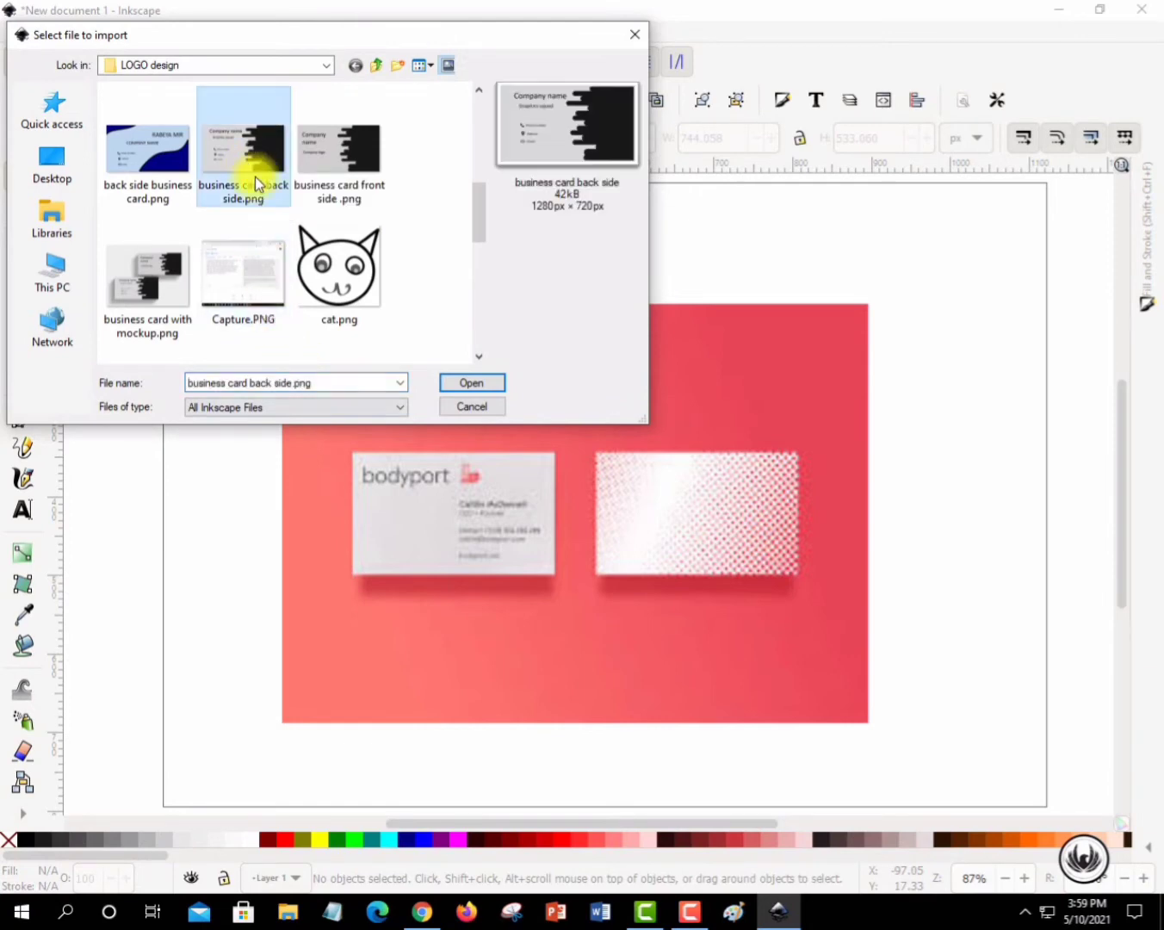
pyautogui.click(472, 381)
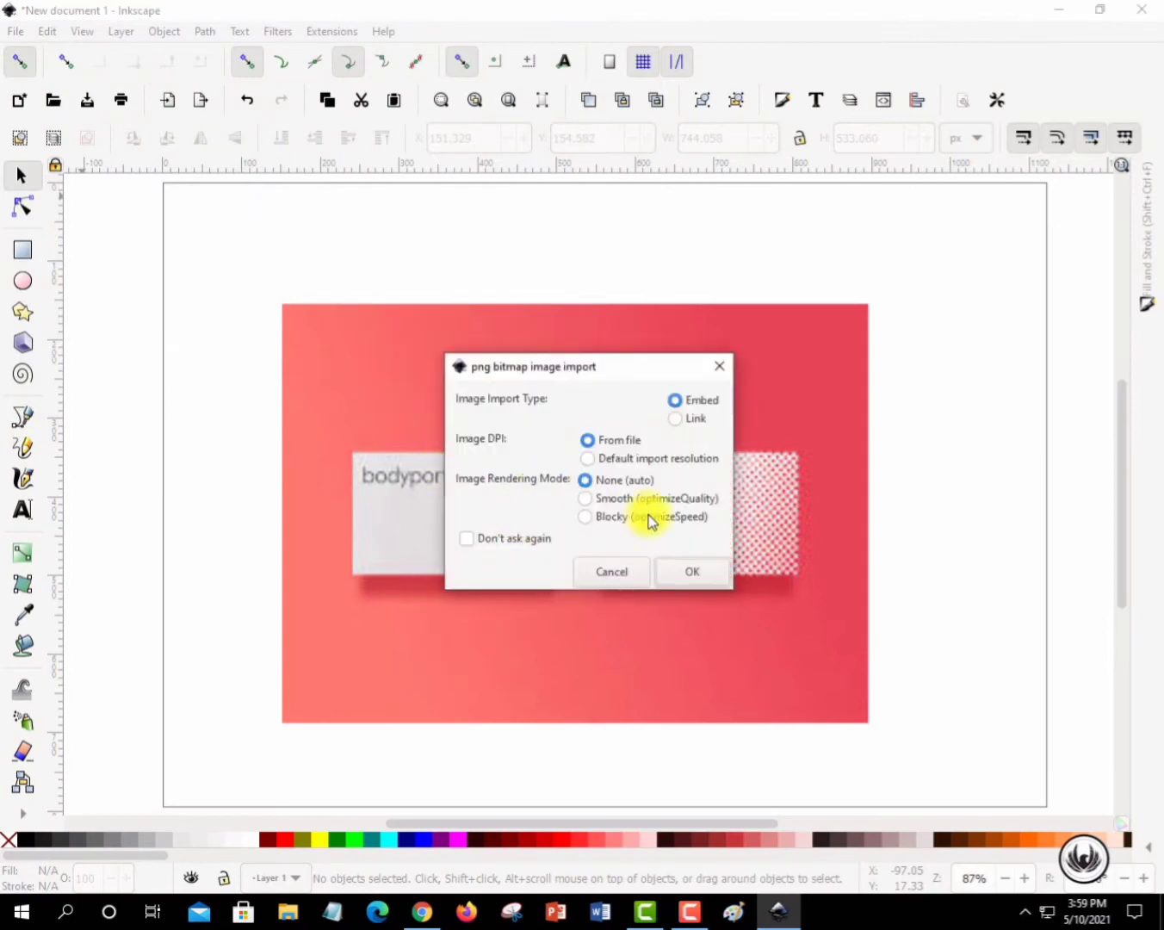
pyautogui.click(591, 493)
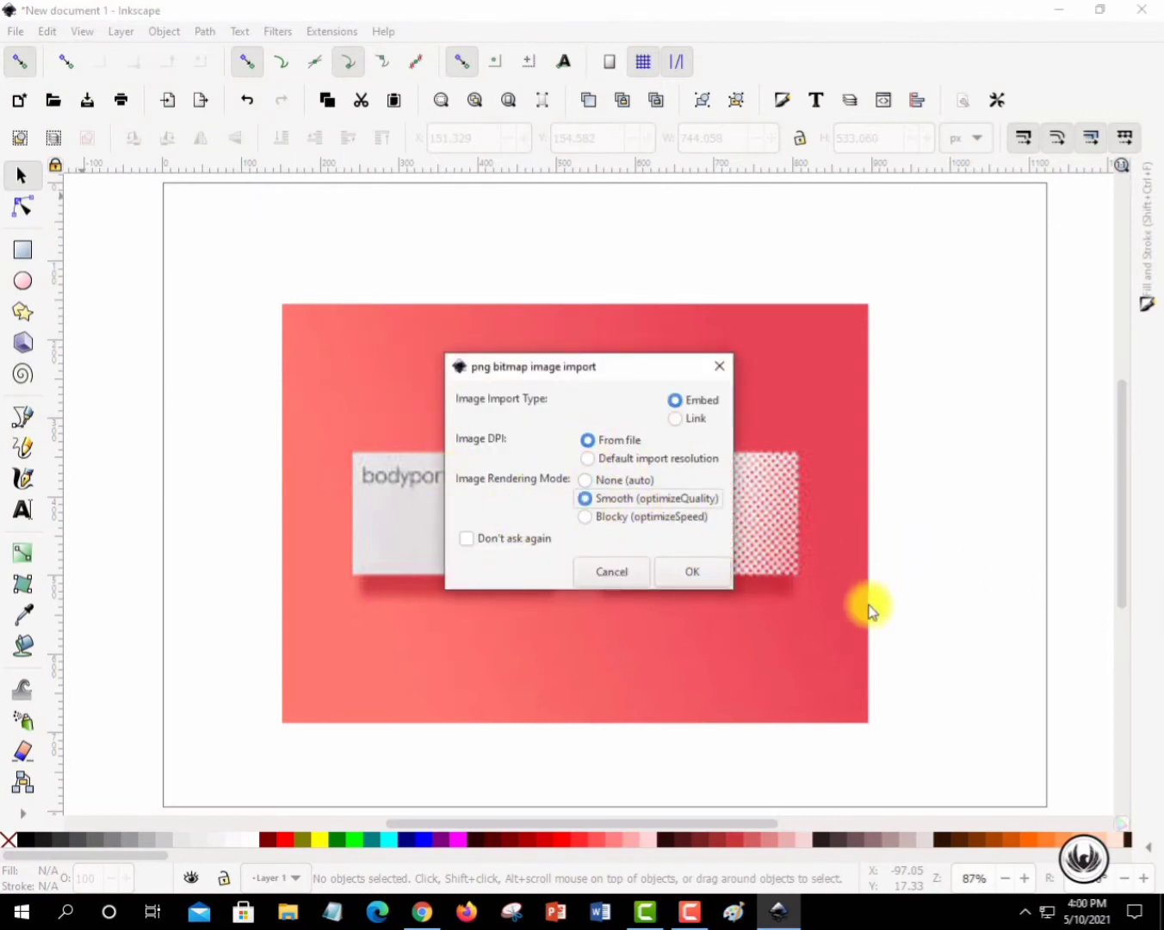
pyautogui.click(715, 574)
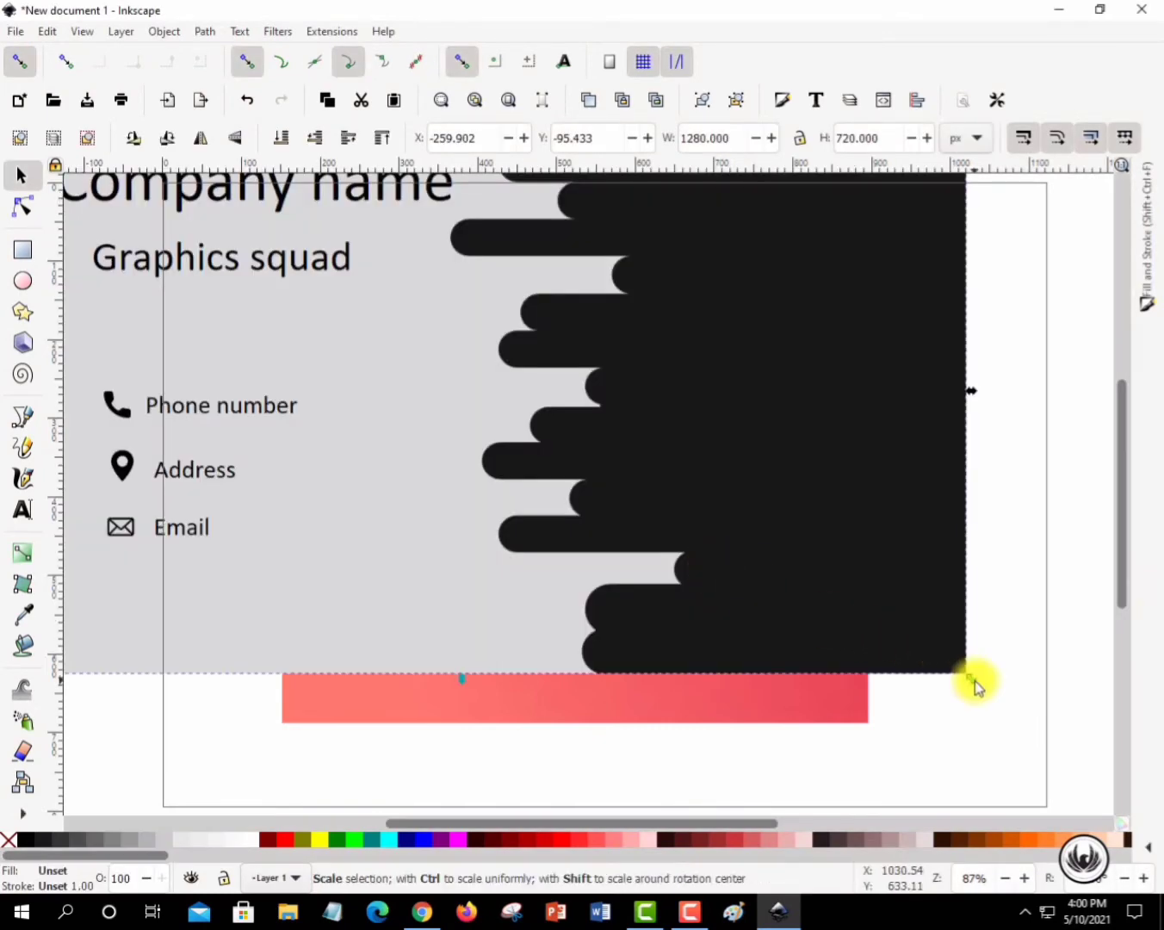
# - Shrink the imported back-side card to about 267 × 159 px and place it over the mockup's left card at about X 236, Y 342 px
pyautogui.moveTo(974, 682); pyautogui.dragTo(452, 530)
pyautogui.moveTo(267, 587); pyautogui.dragTo(343, 579)
pyautogui.moveTo(552, 440)
pyautogui.mouseDown()
pyautogui.moveTo(569, 460)
pyautogui.moveTo(562, 445)
pyautogui.mouseUp()
pyautogui.click(568, 299)
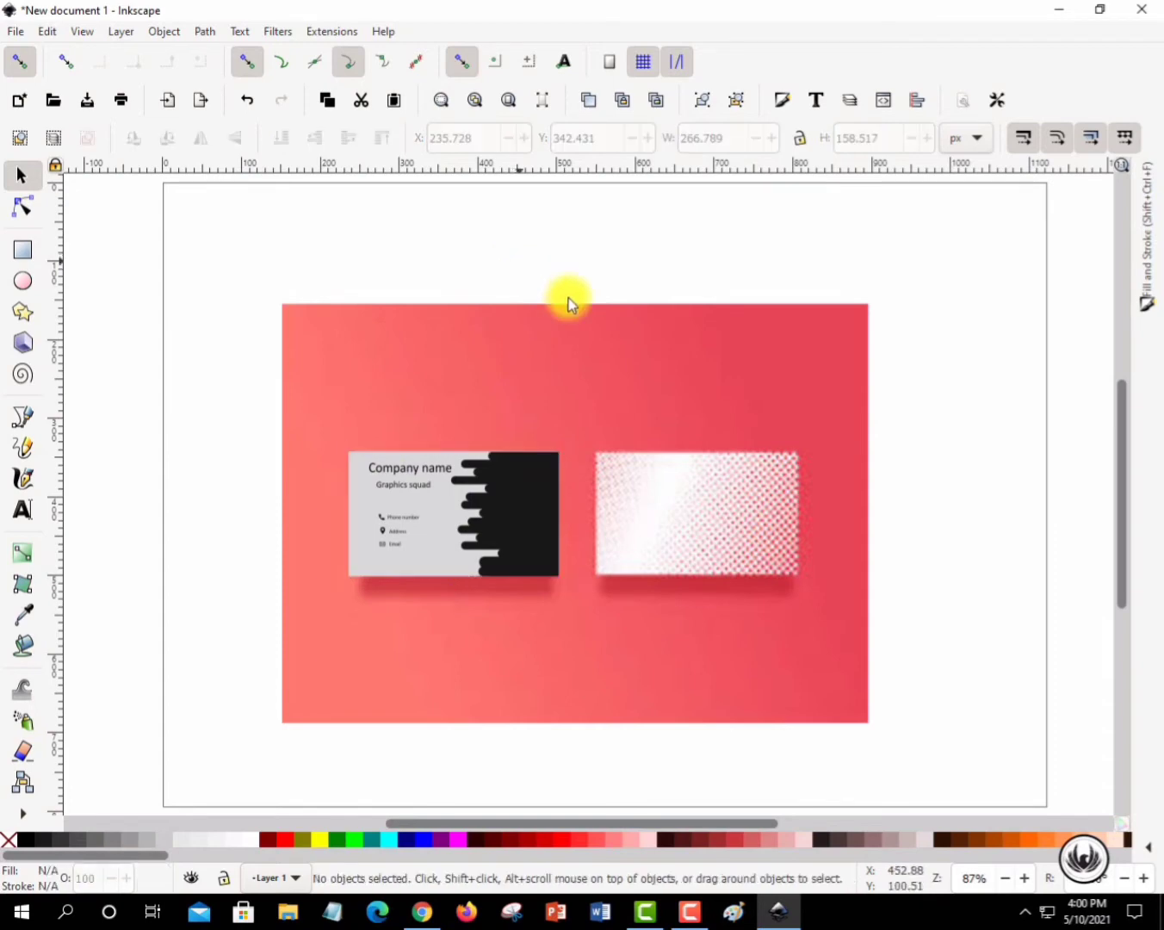
# - Nudge the back-side card to about X 239, Y 340 px to align it with the mockup card beneath
pyautogui.click(405, 572)
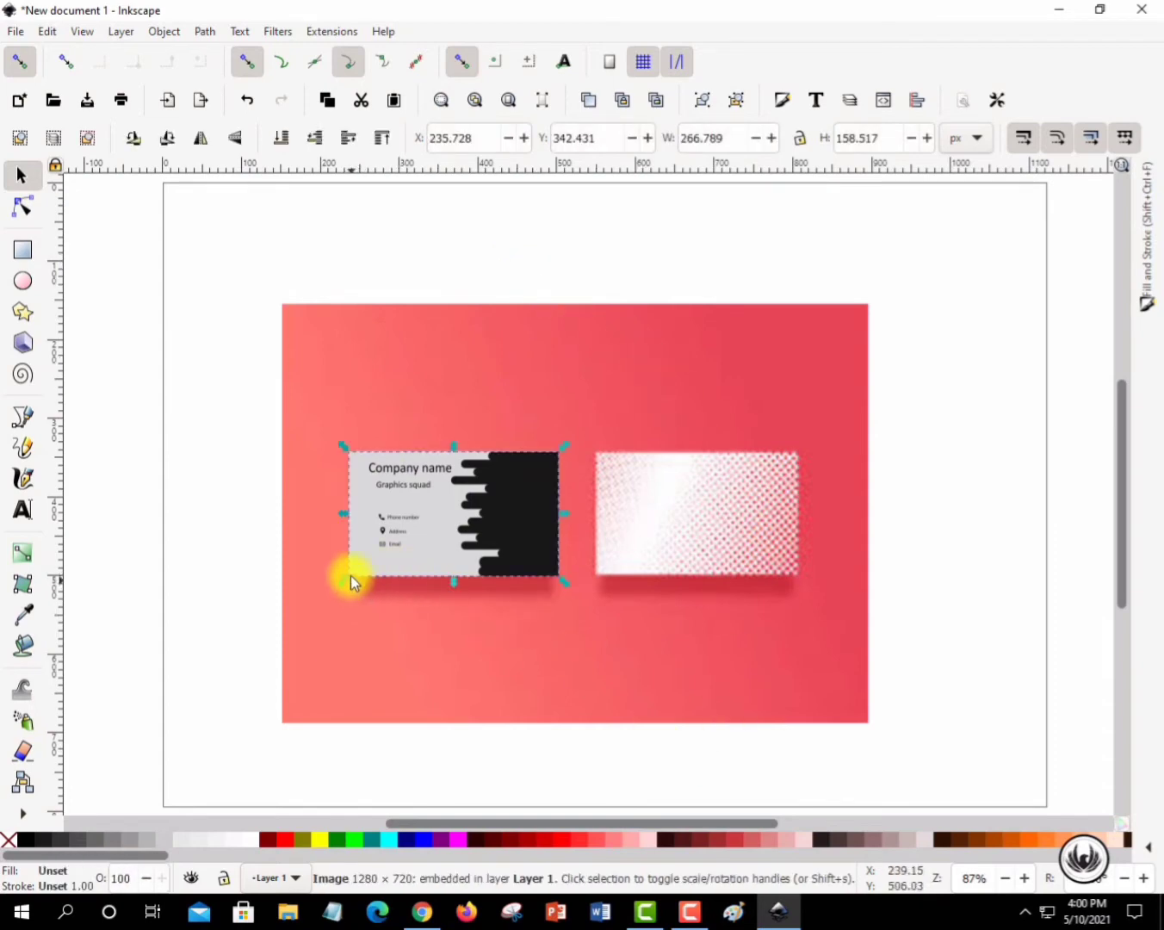
pyautogui.moveTo(353, 571); pyautogui.dragTo(356, 569)
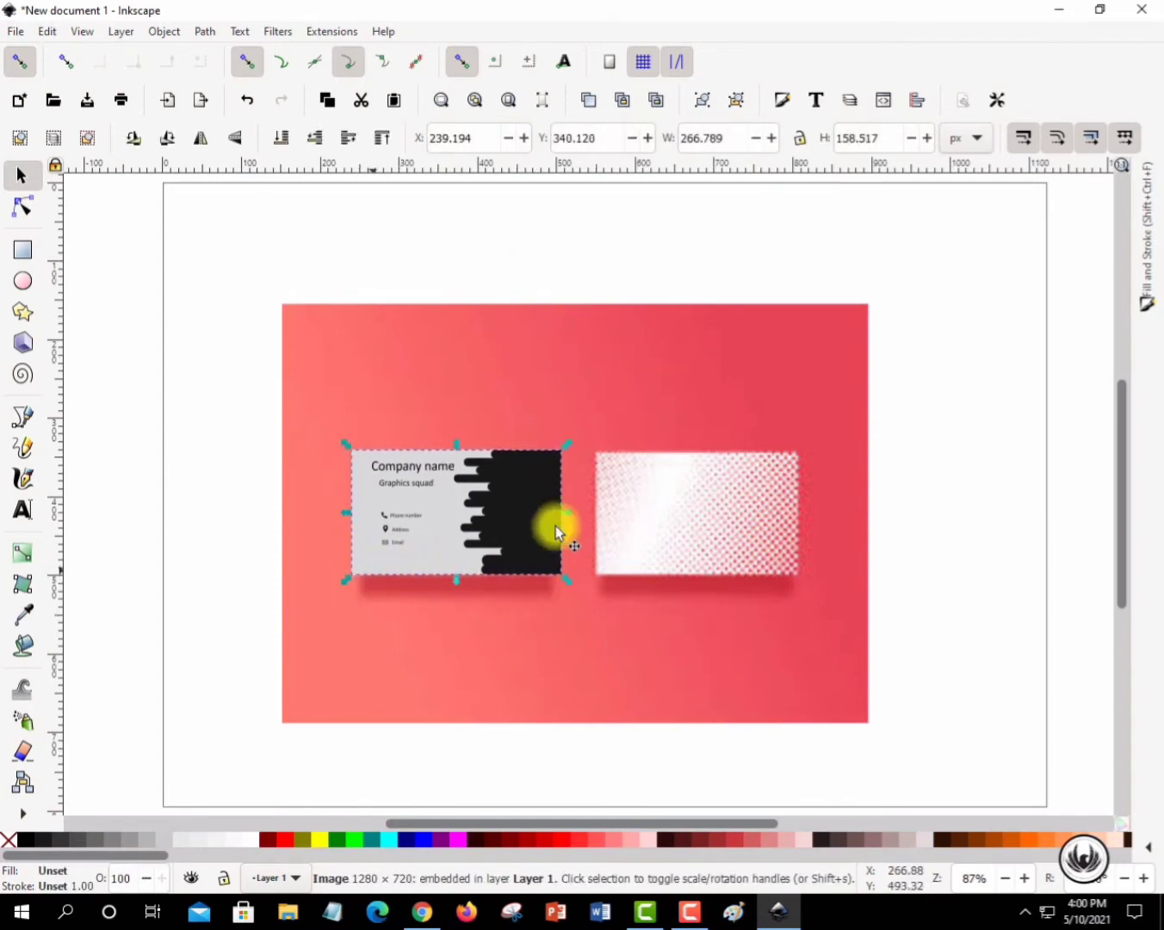
pyautogui.click(595, 370)
pyautogui.click(990, 537)
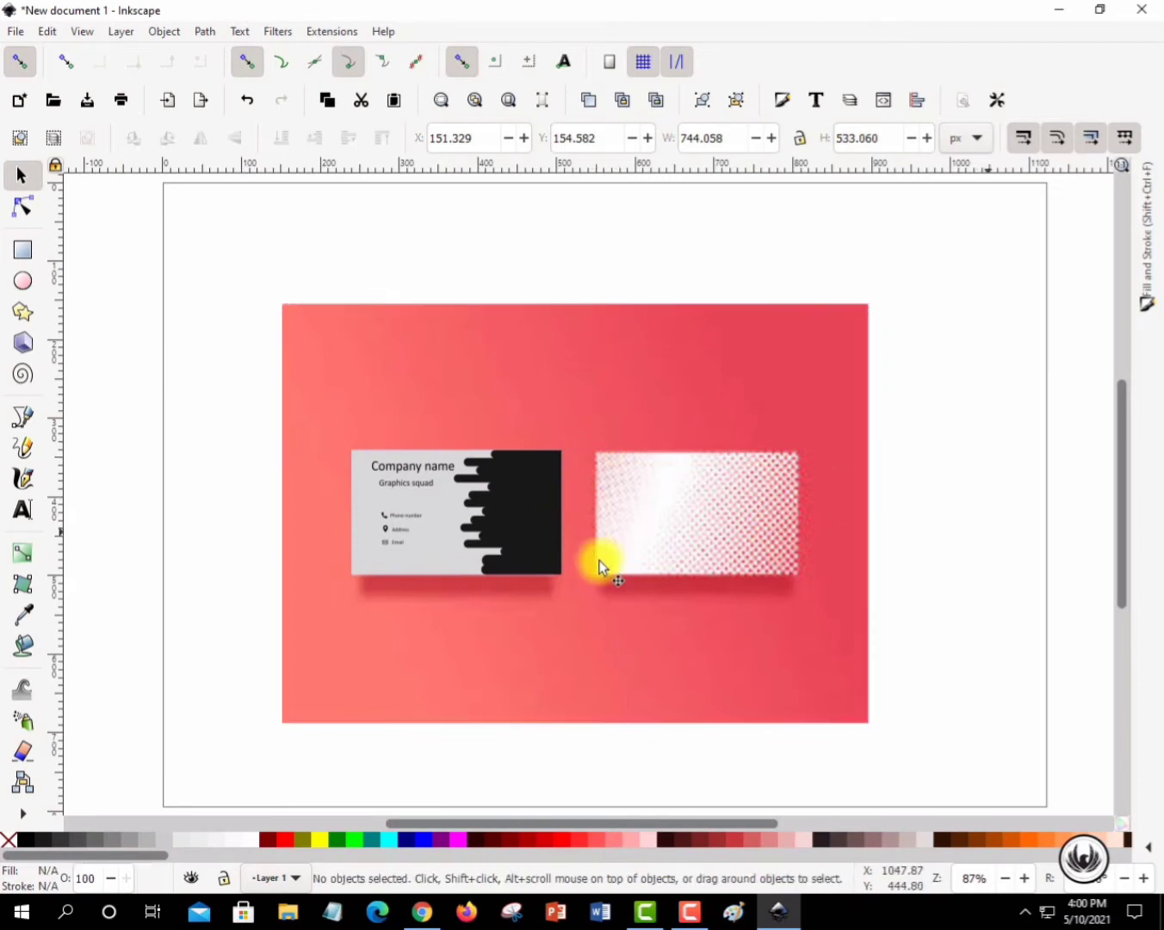
# - Resize the back-side card to about 260 × 161 px so it covers the mockup's left card
pyautogui.click(541, 520)
pyautogui.moveTo(557, 451); pyautogui.dragTo(563, 446)
pyautogui.moveTo(347, 575); pyautogui.dragTo(348, 575)
pyautogui.click(947, 563)
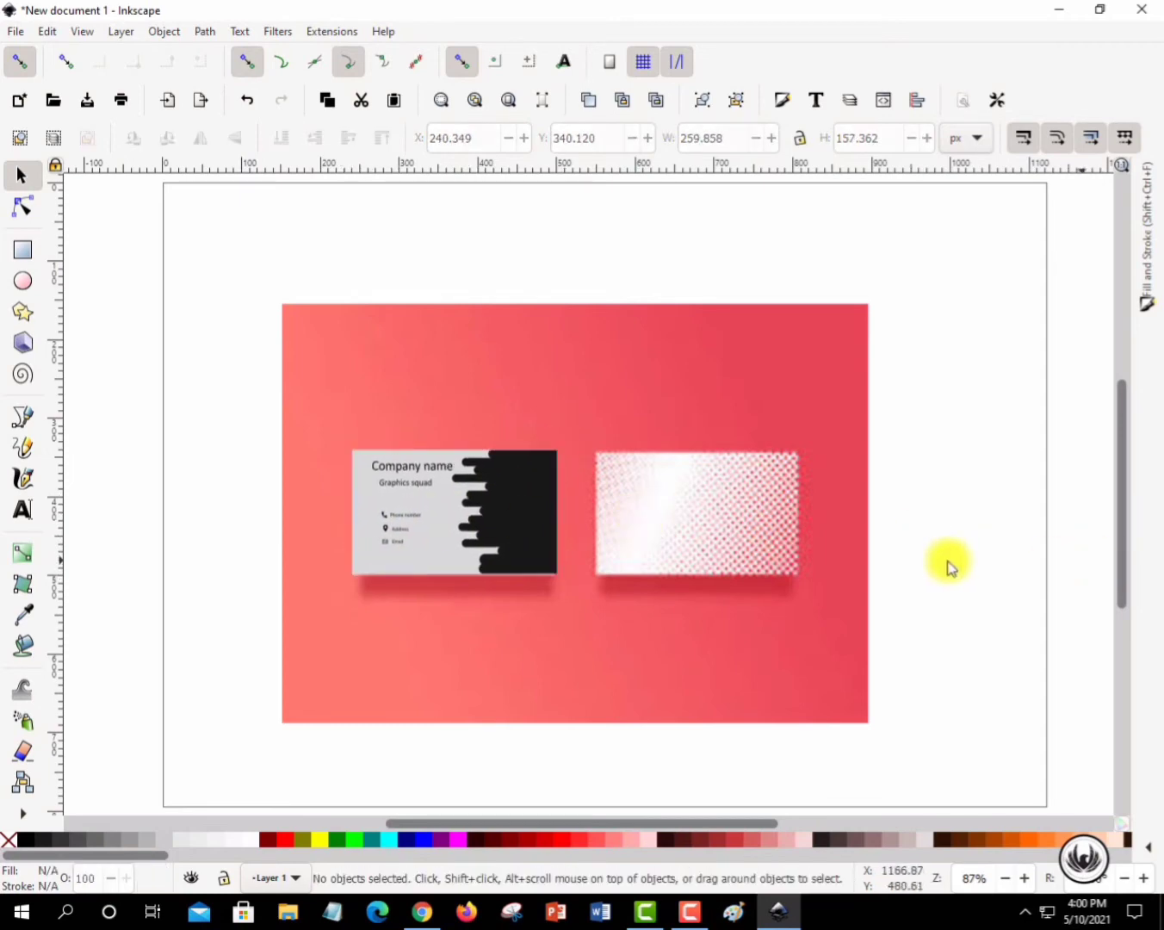
pyautogui.click(497, 532)
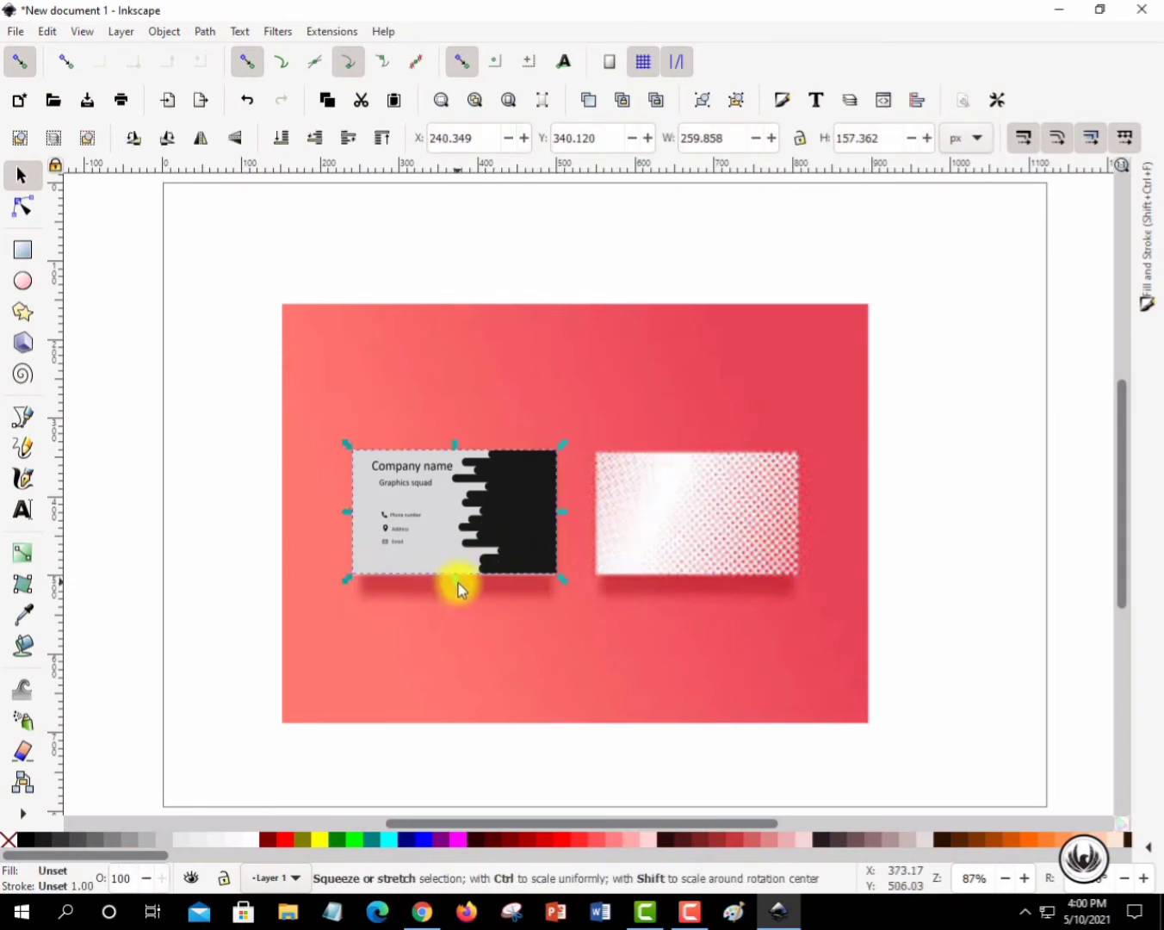
pyautogui.moveTo(458, 585); pyautogui.dragTo(458, 584)
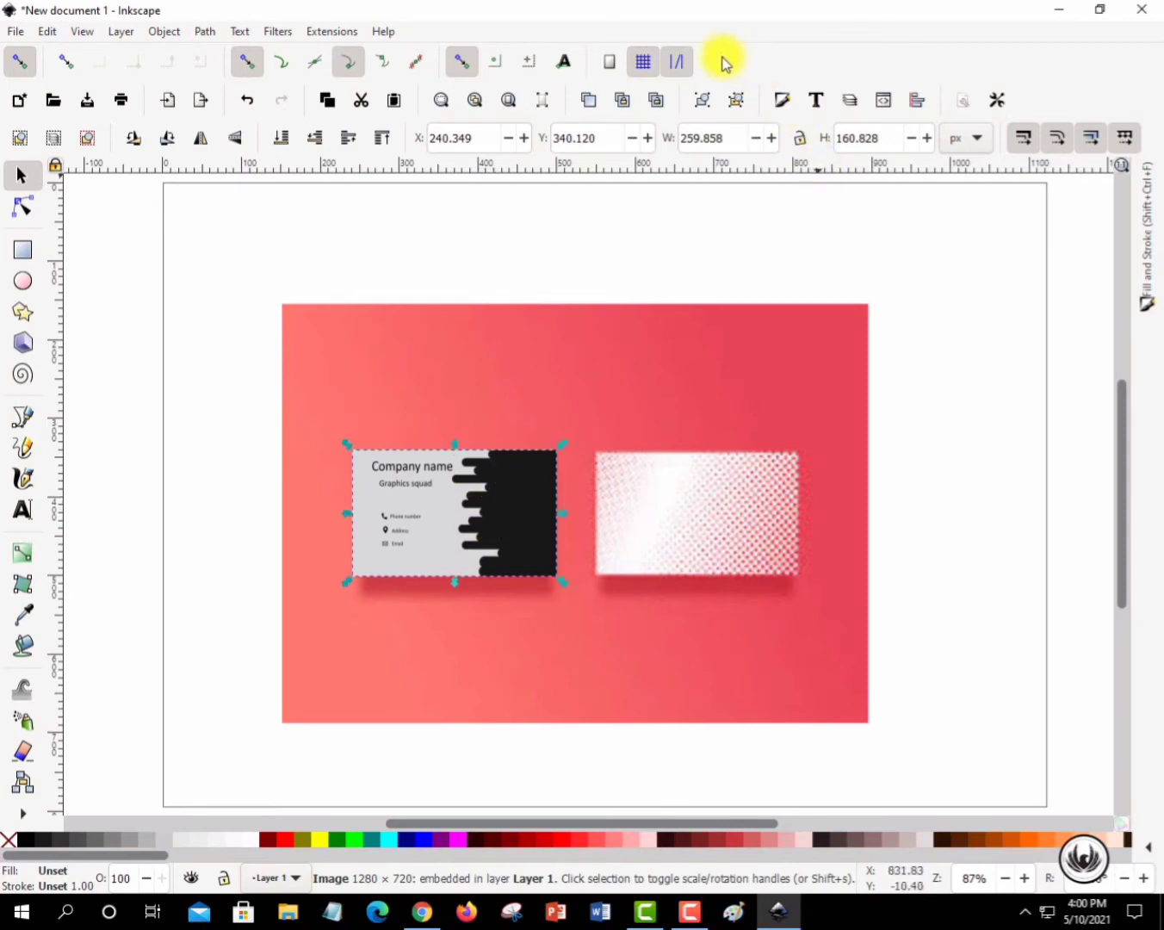
# - Lower the back-side card's opacity to 98.4%, deselect it and collapse the Fill and Stroke settings
pyautogui.click(782, 100)
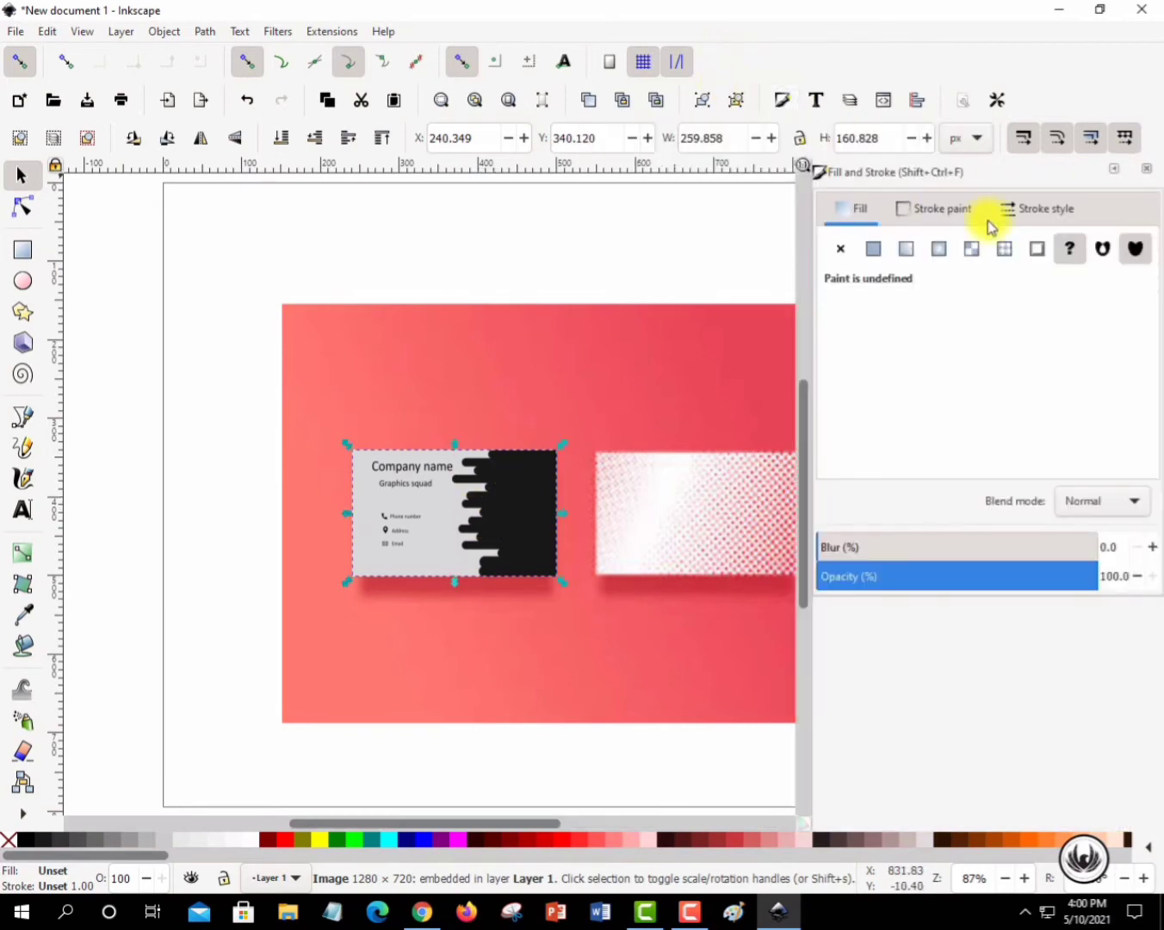
pyautogui.click(1020, 207)
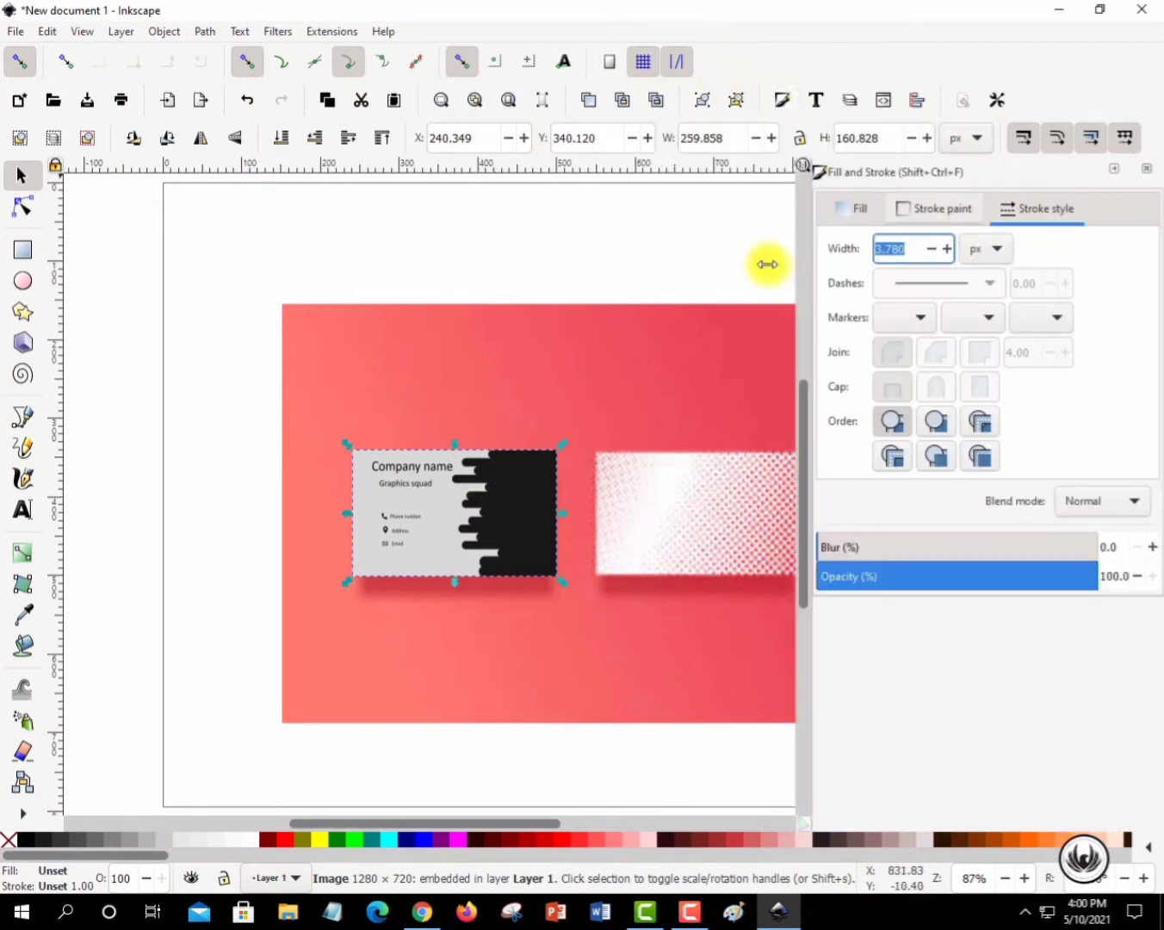
pyautogui.click(938, 210)
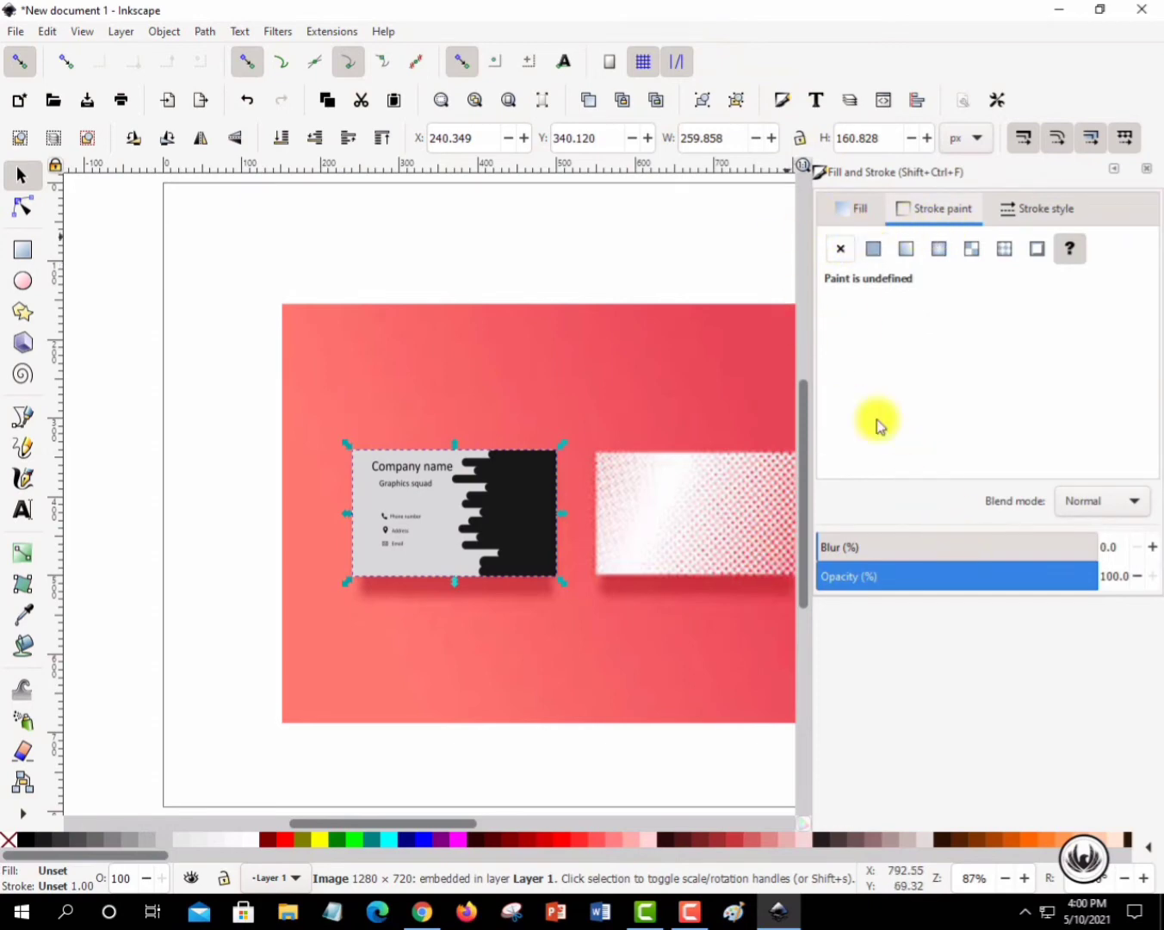
pyautogui.click(986, 577)
pyautogui.moveTo(1020, 584); pyautogui.dragTo(1098, 587)
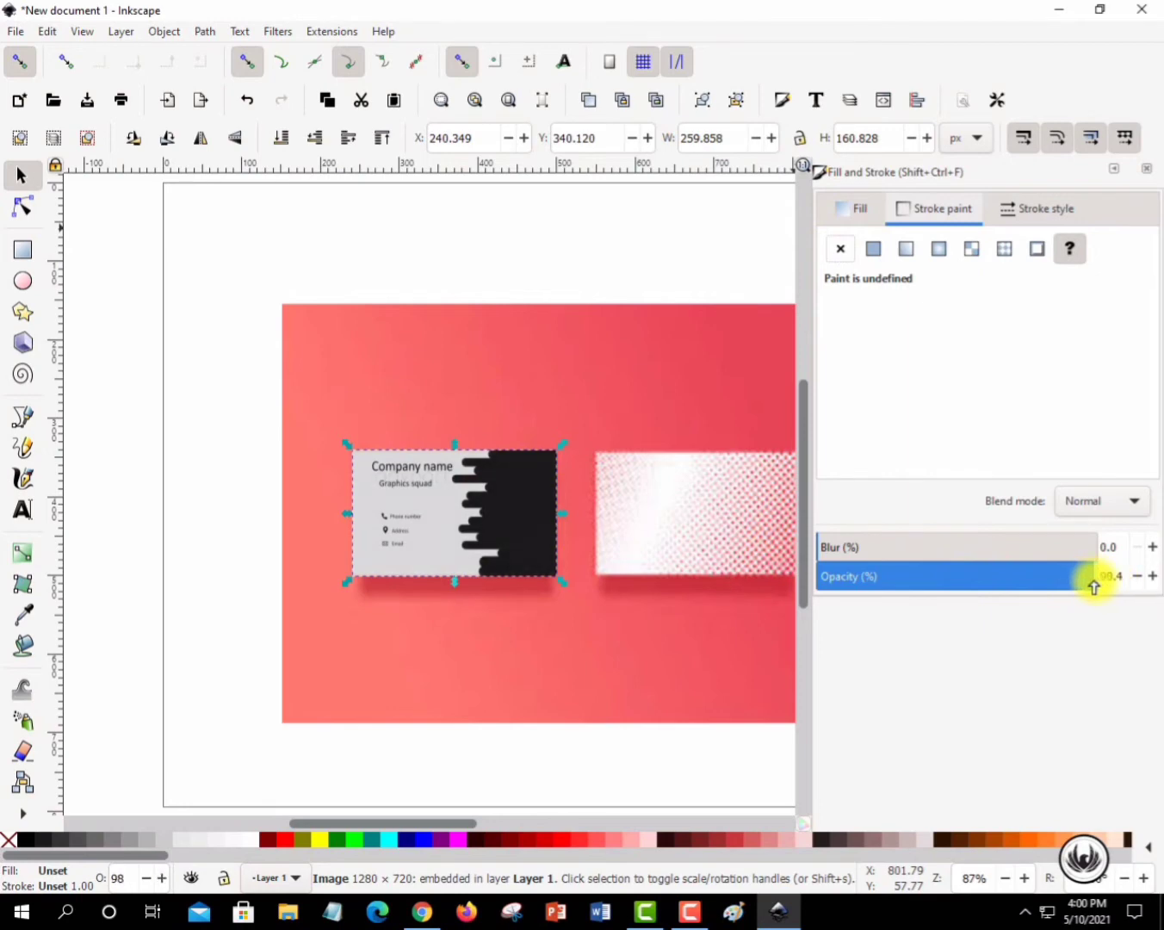
pyautogui.click(506, 247)
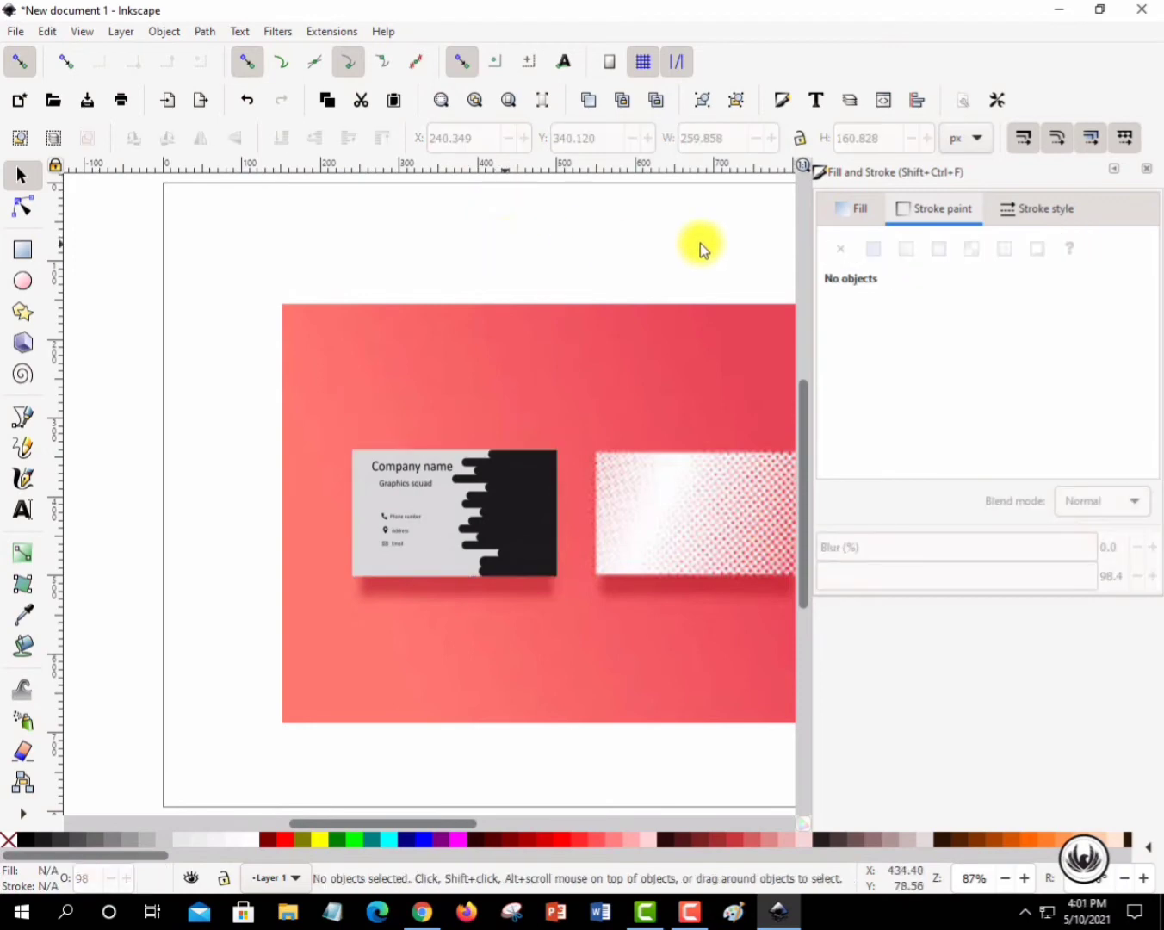
pyautogui.click(1113, 170)
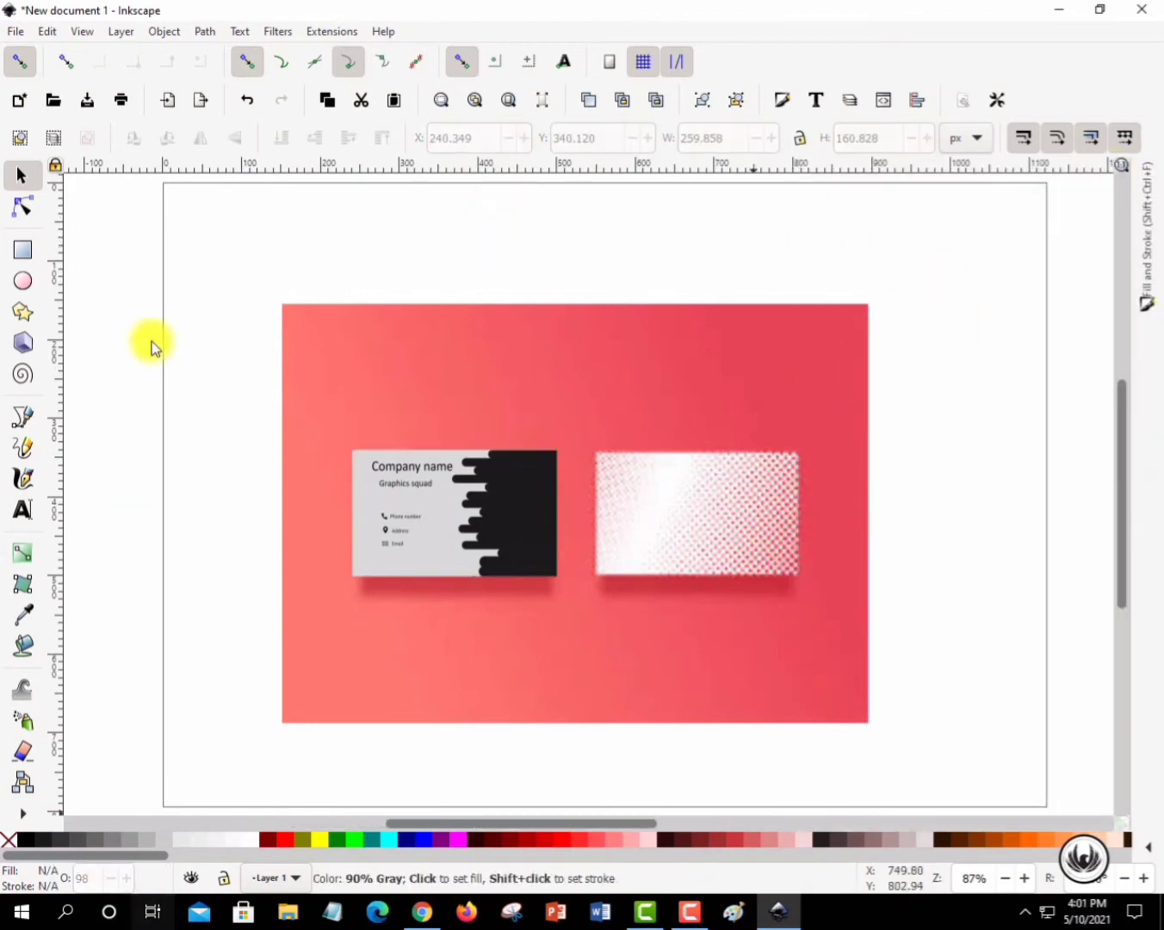
# - Import "business card front side .png" as an embedded image with smooth rendering
pyautogui.click(23, 30)
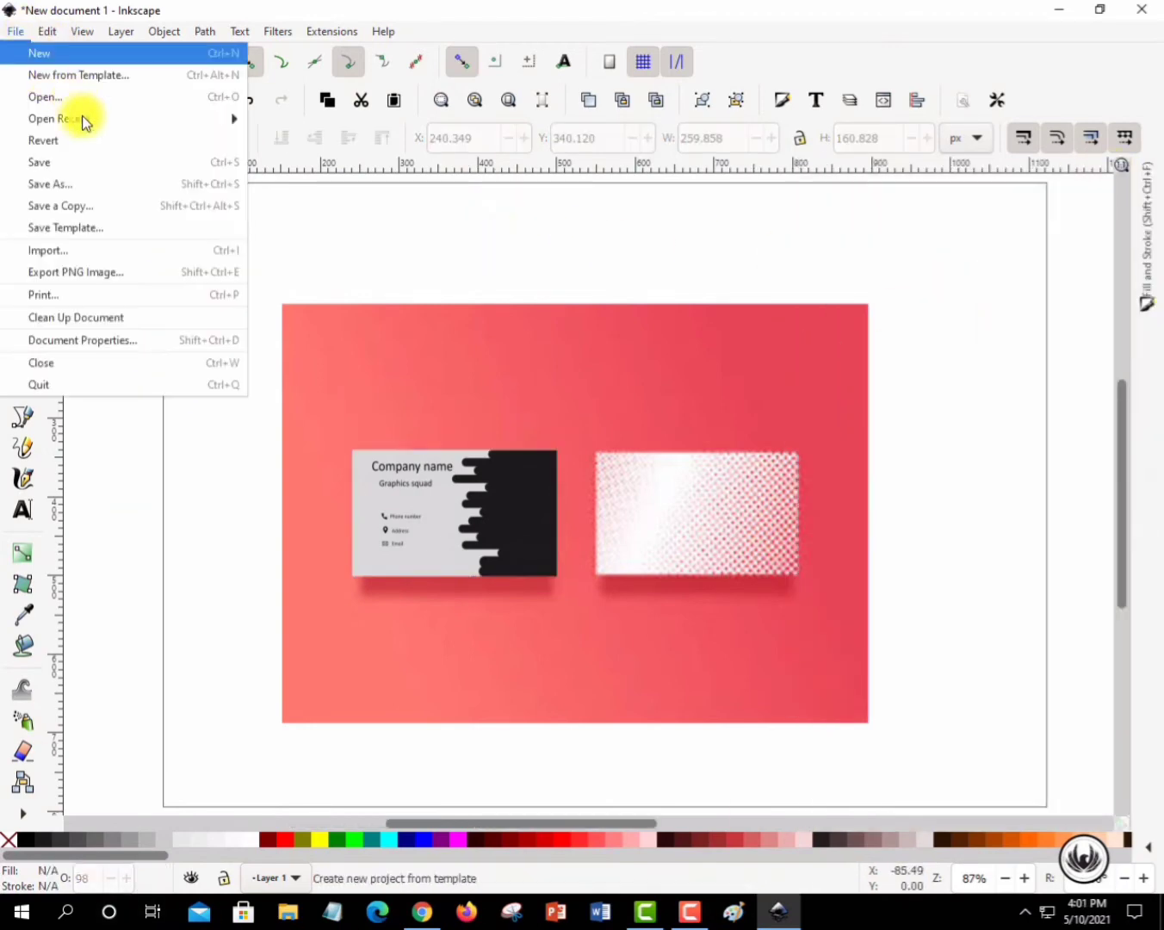
pyautogui.click(68, 252)
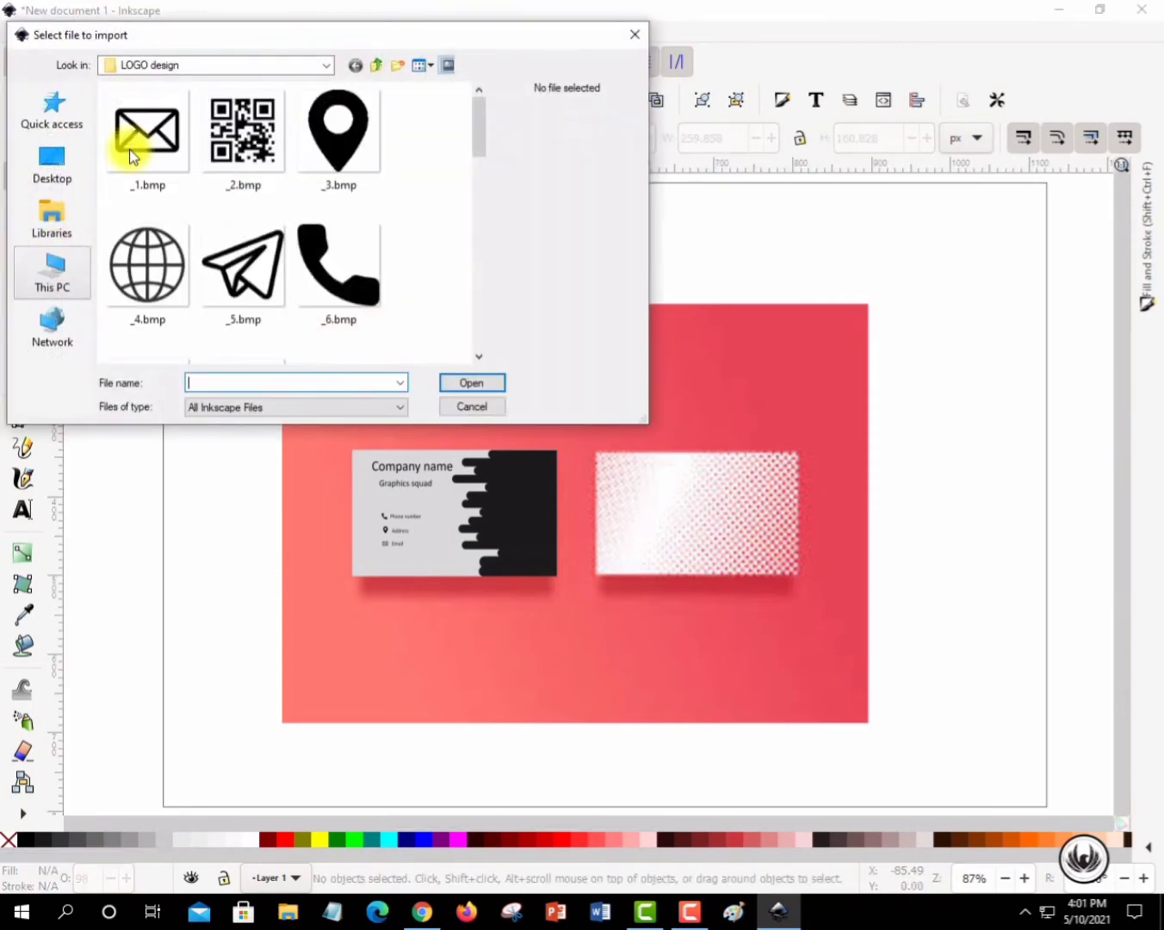
pyautogui.scroll(-5, 378, 216)
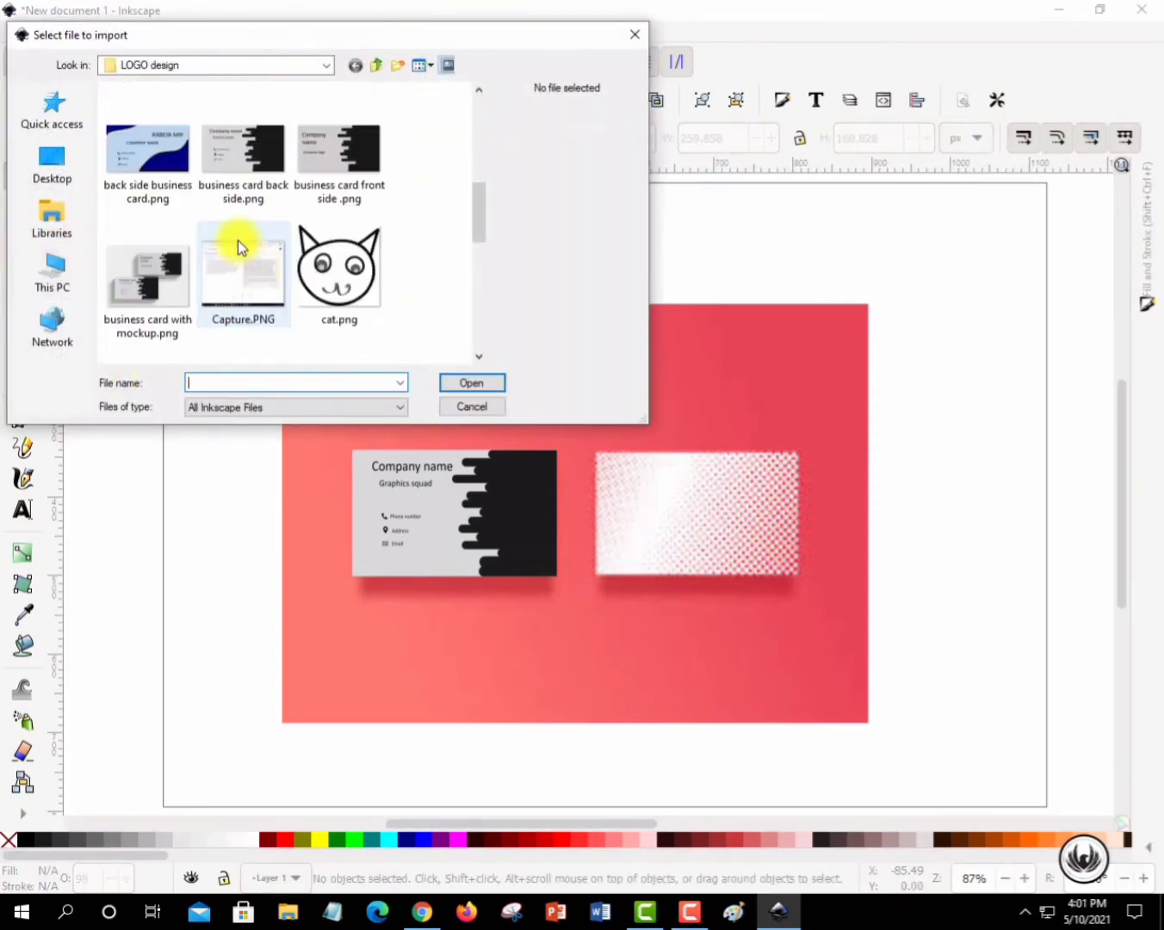
pyautogui.click(338, 183)
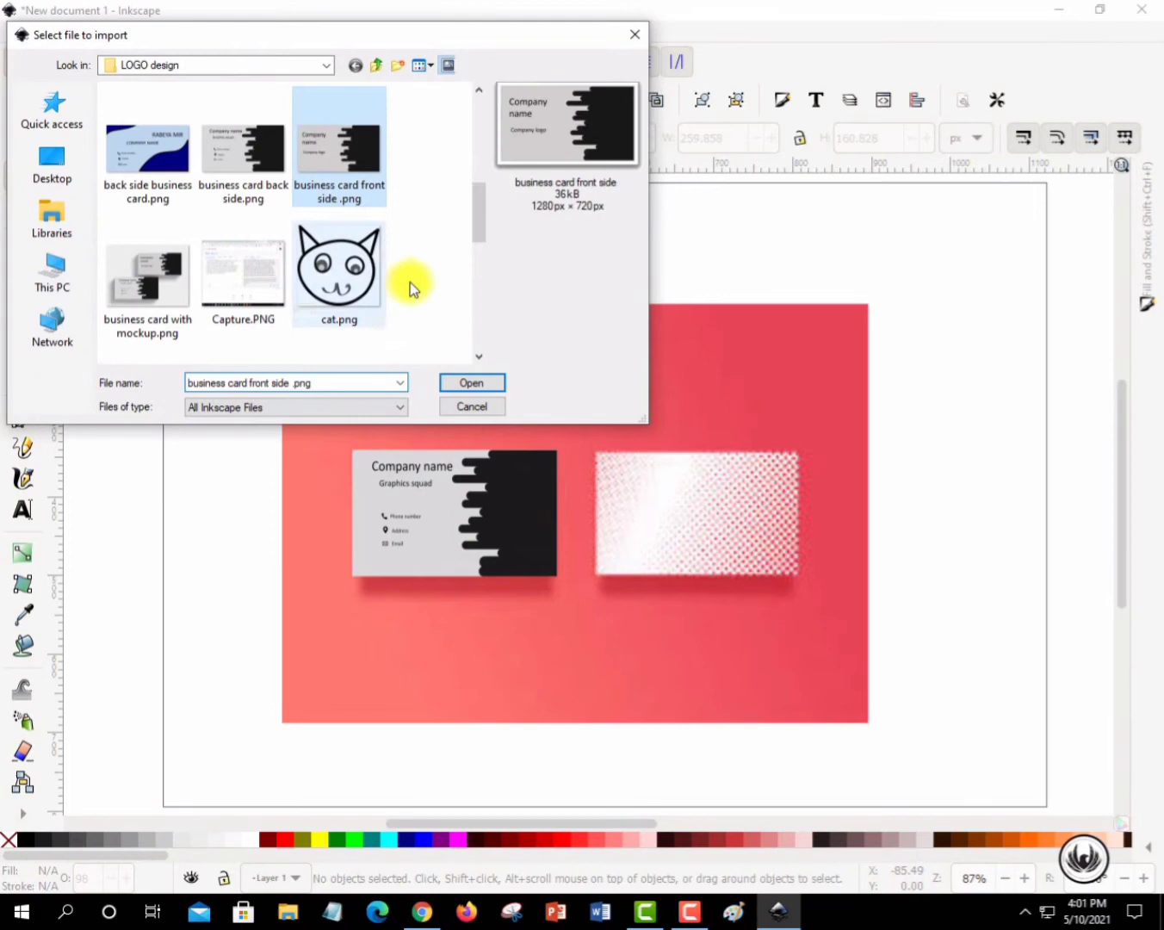
pyautogui.click(464, 382)
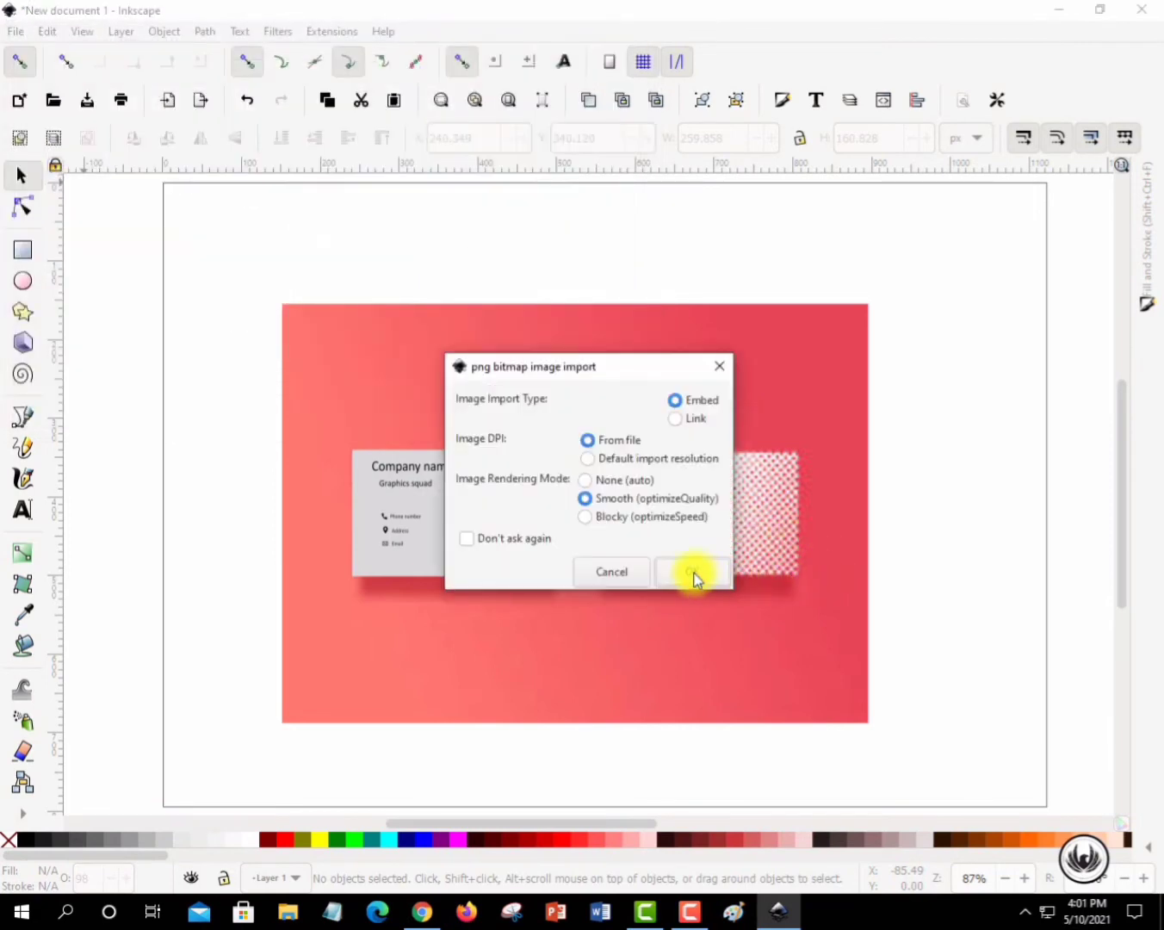
pyautogui.click(693, 575)
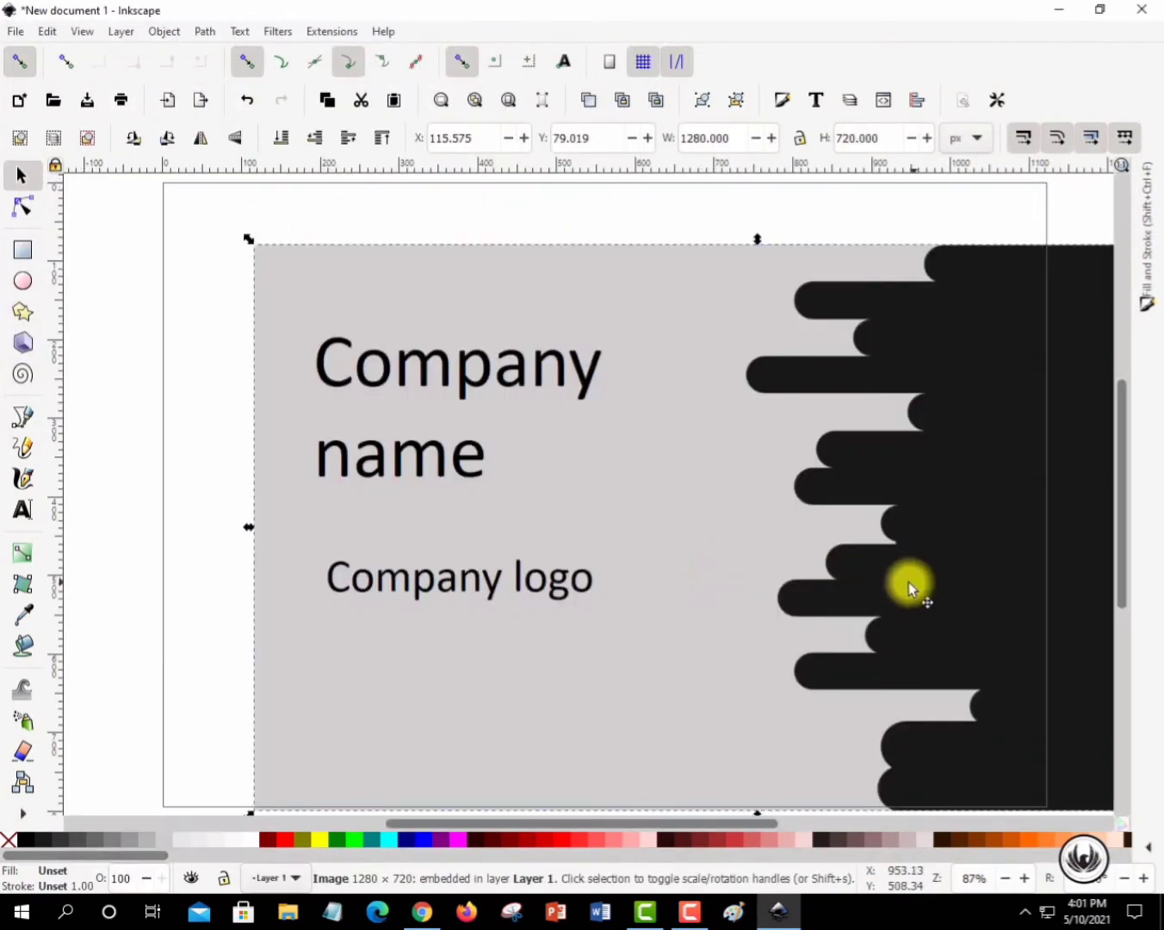
# - Shrink the front-side card to about 292 × 170 px and move it over the mockup's right card at about X 548, Y 342 px
pyautogui.moveTo(909, 582); pyautogui.dragTo(610, 480)
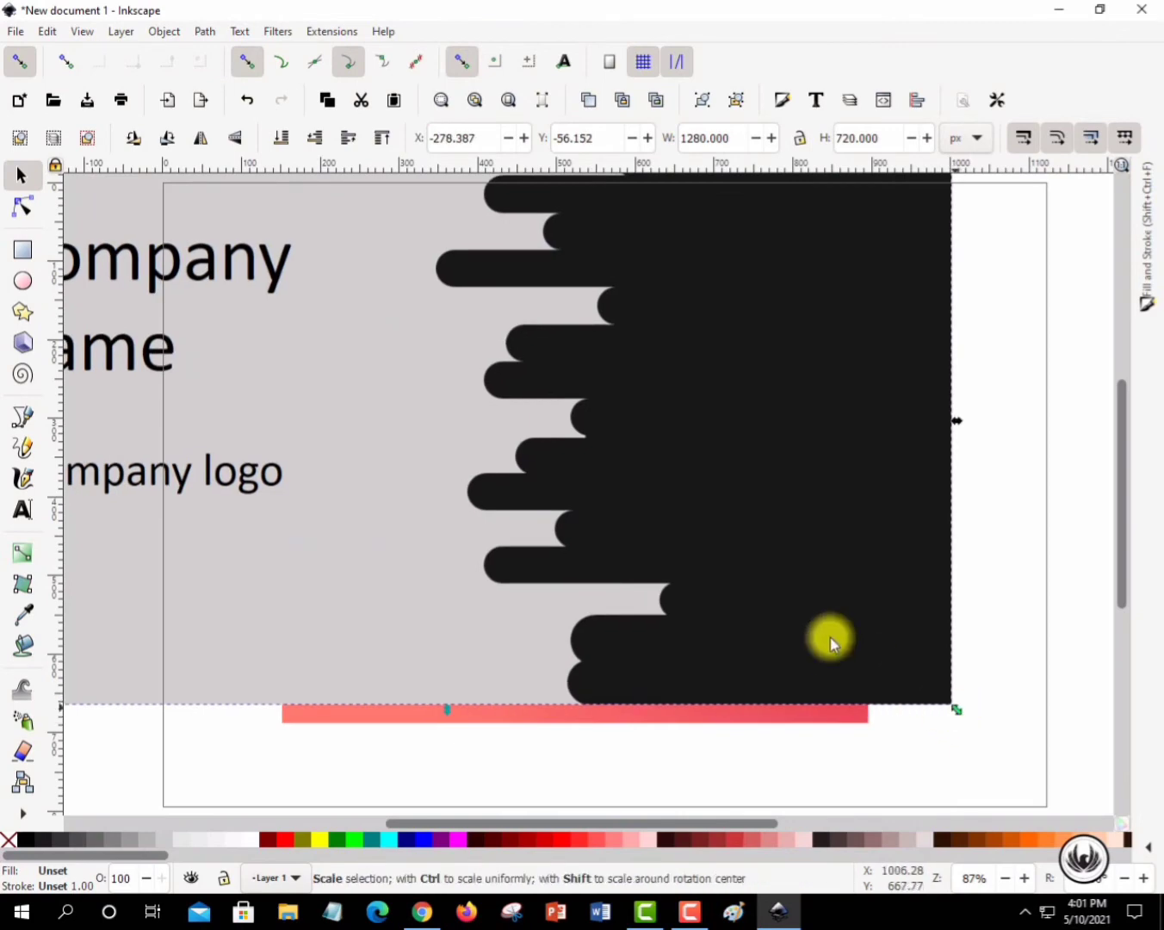
pyautogui.moveTo(830, 637); pyautogui.dragTo(190, 321)
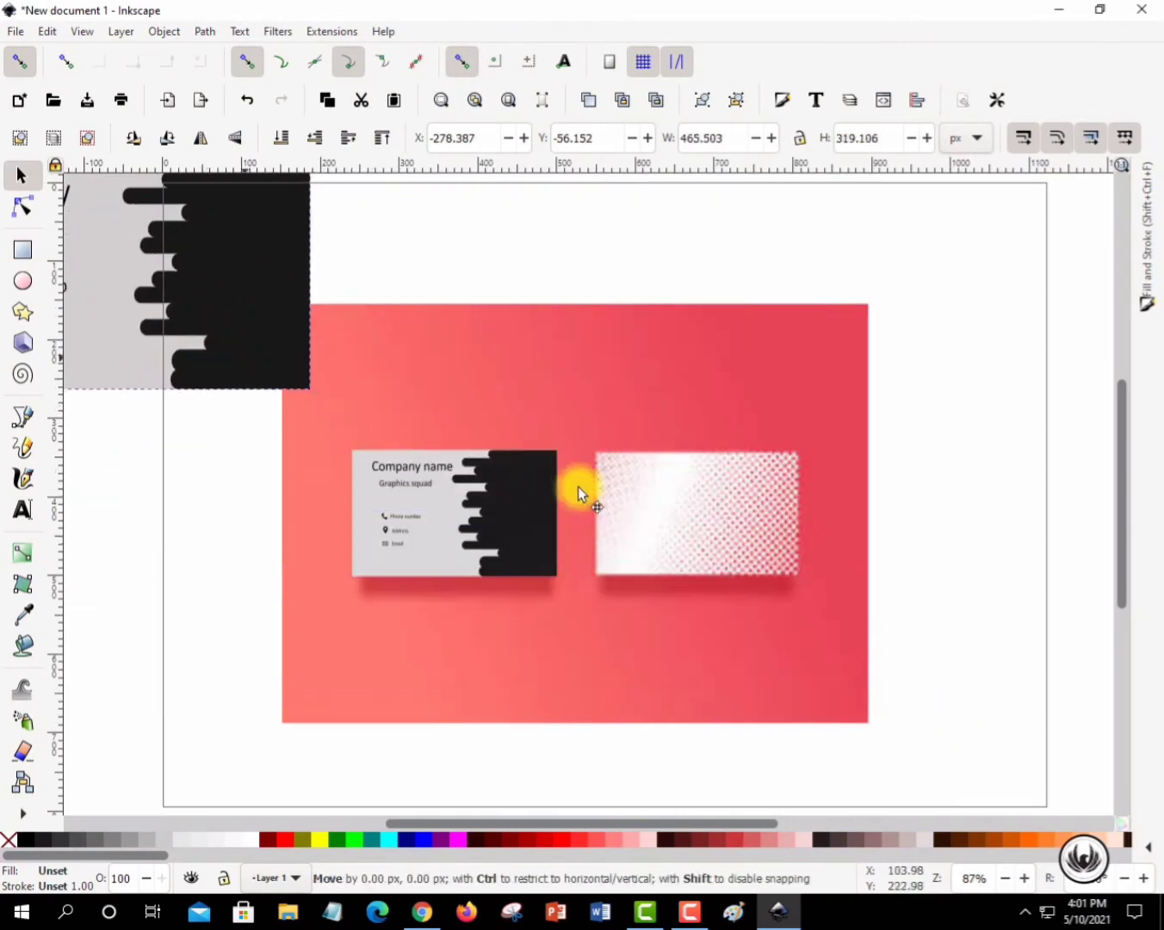
pyautogui.moveTo(578, 487); pyautogui.dragTo(695, 514)
pyautogui.moveTo(761, 542); pyautogui.dragTo(613, 415)
pyautogui.moveTo(542, 387); pyautogui.dragTo(747, 543)
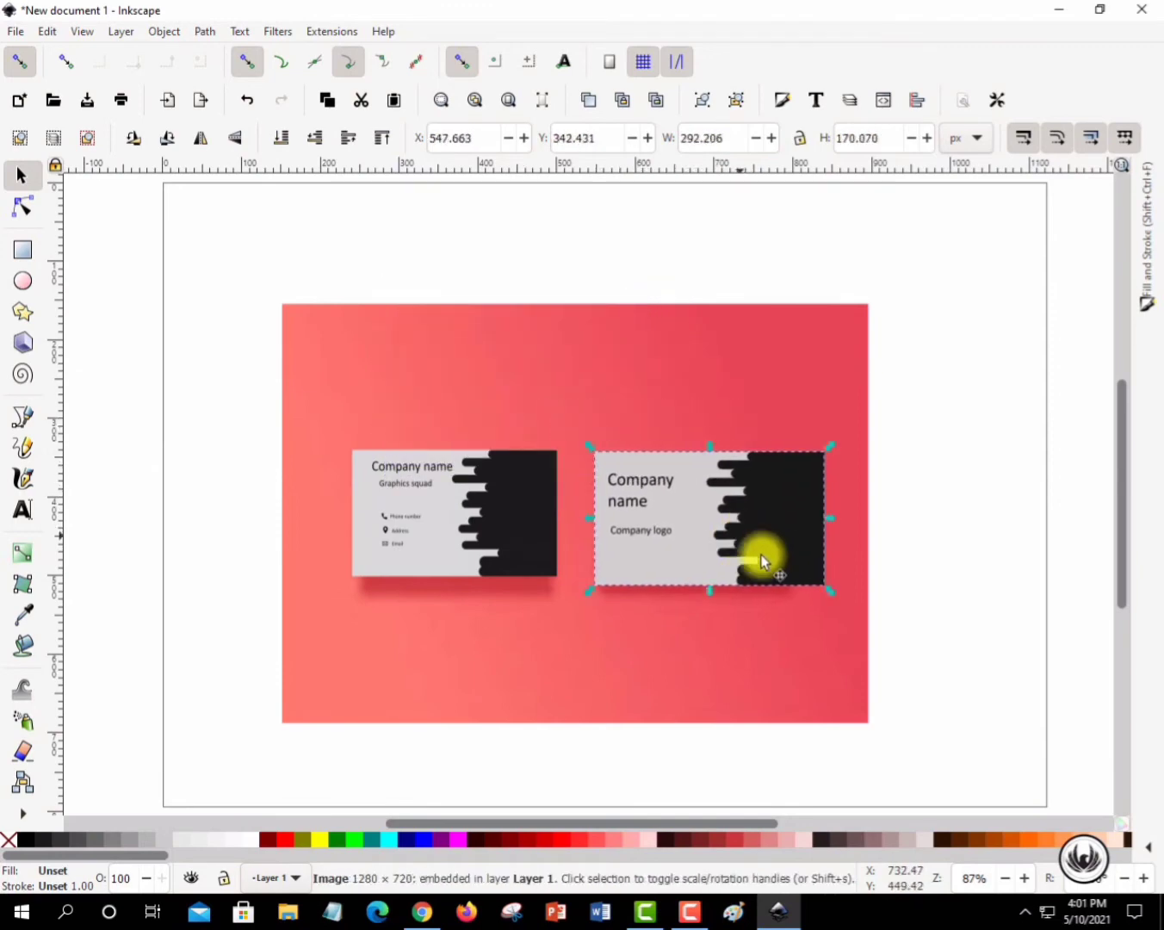
# - Fit the front-side card to the mockup's right card at about 263 × 161 px, positioned at about X 550, Y 338 px
pyautogui.moveTo(831, 594); pyautogui.dragTo(806, 584)
pyautogui.press('Escape')
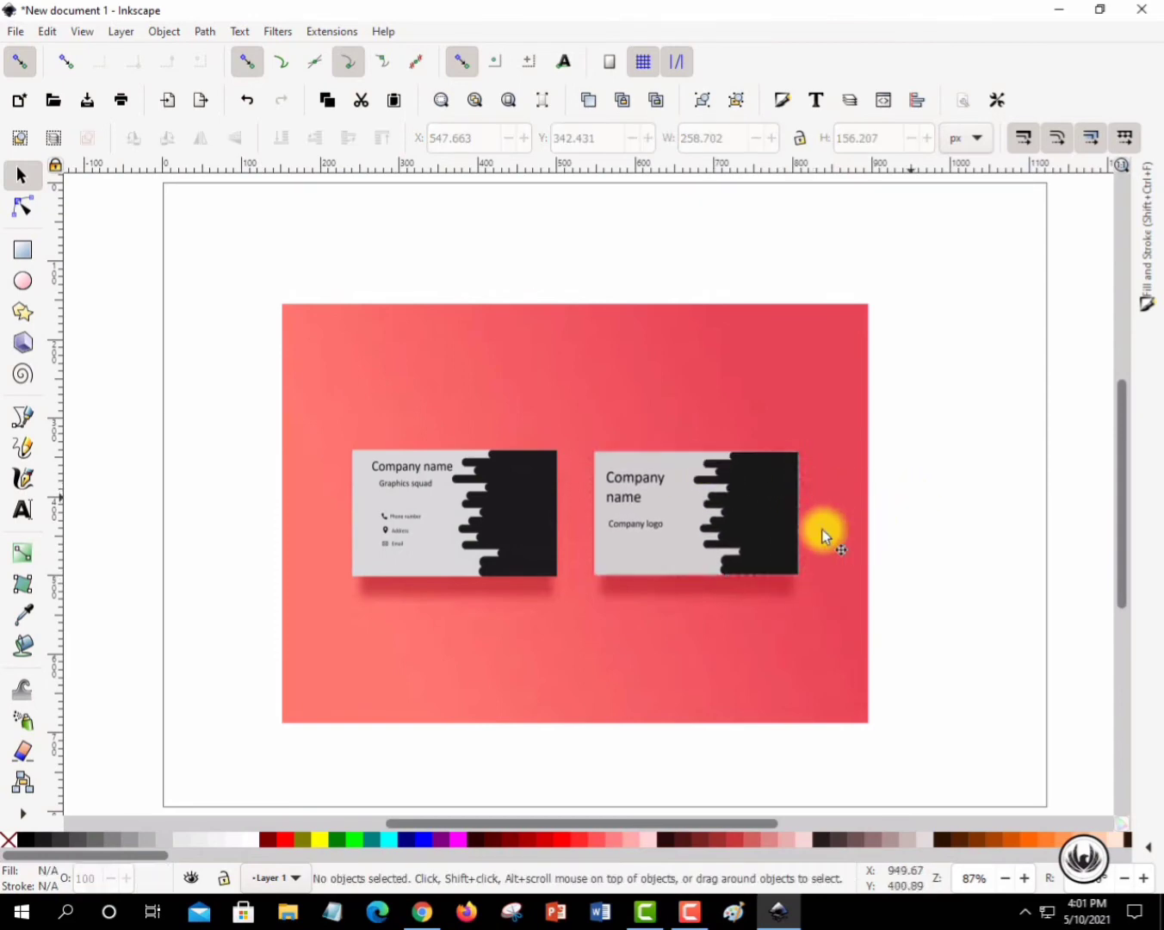
pyautogui.moveTo(703, 517); pyautogui.dragTo(807, 451)
pyautogui.press('Escape')
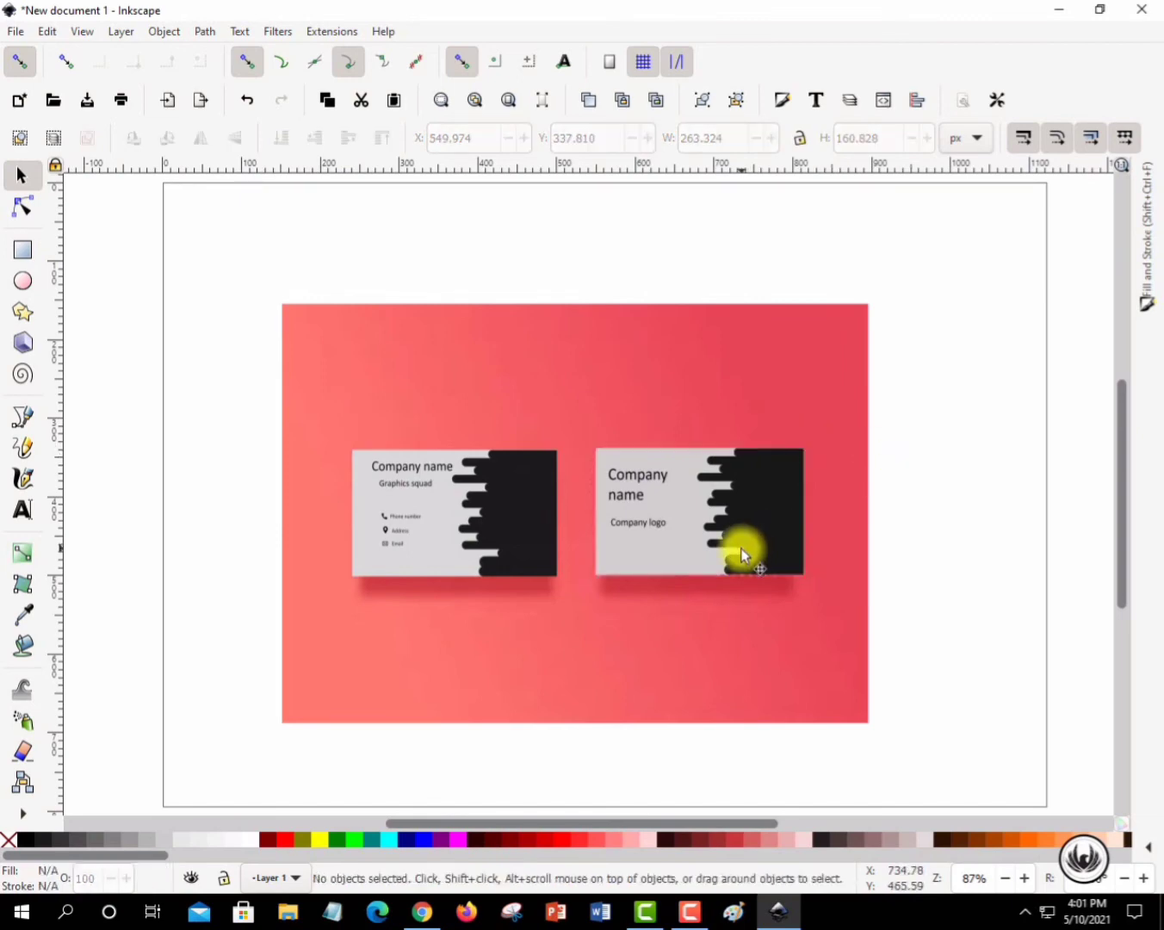
# - Set the front-side card's opacity to 98.4% to match the back-side card, deselect it and collapse the Fill and Stroke settings
pyautogui.click(732, 546)
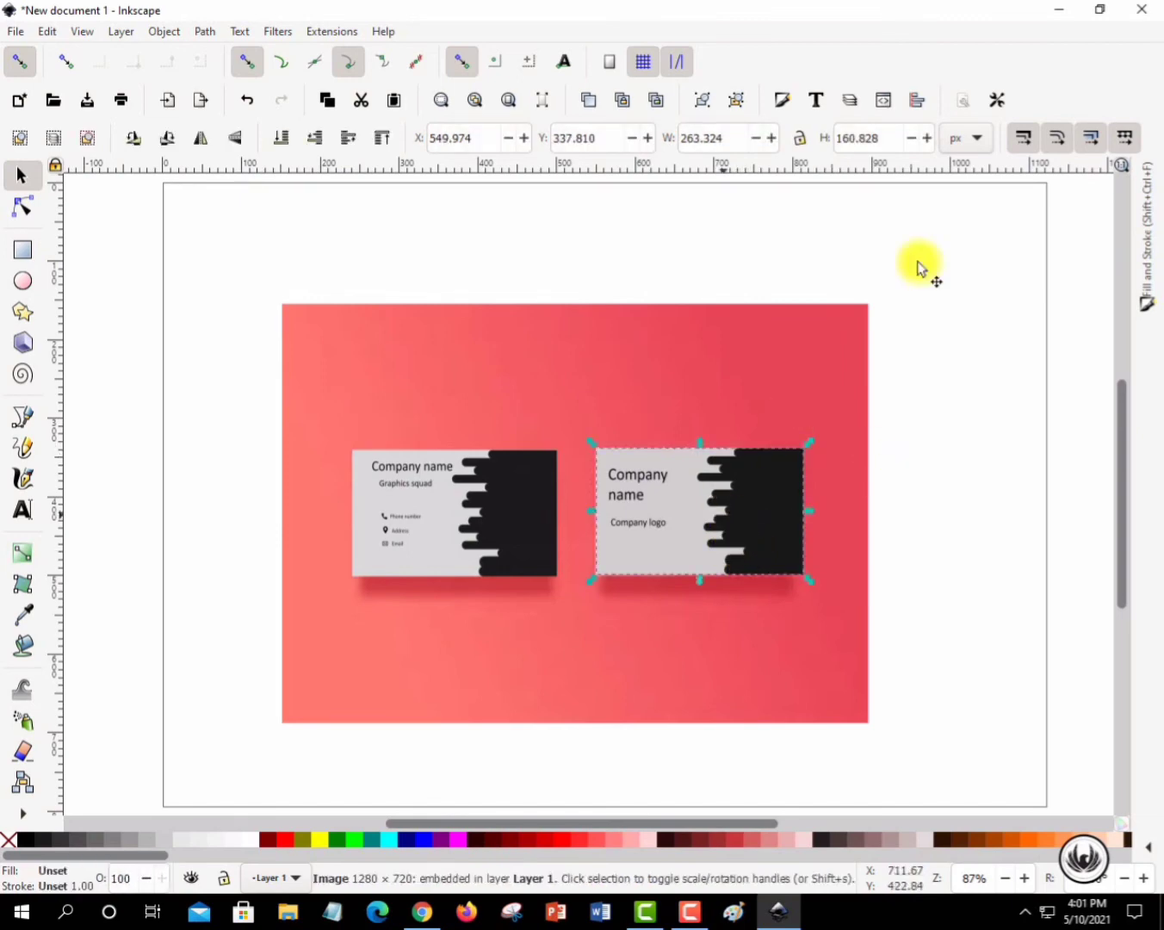
pyautogui.click(1150, 234)
pyautogui.click(492, 509)
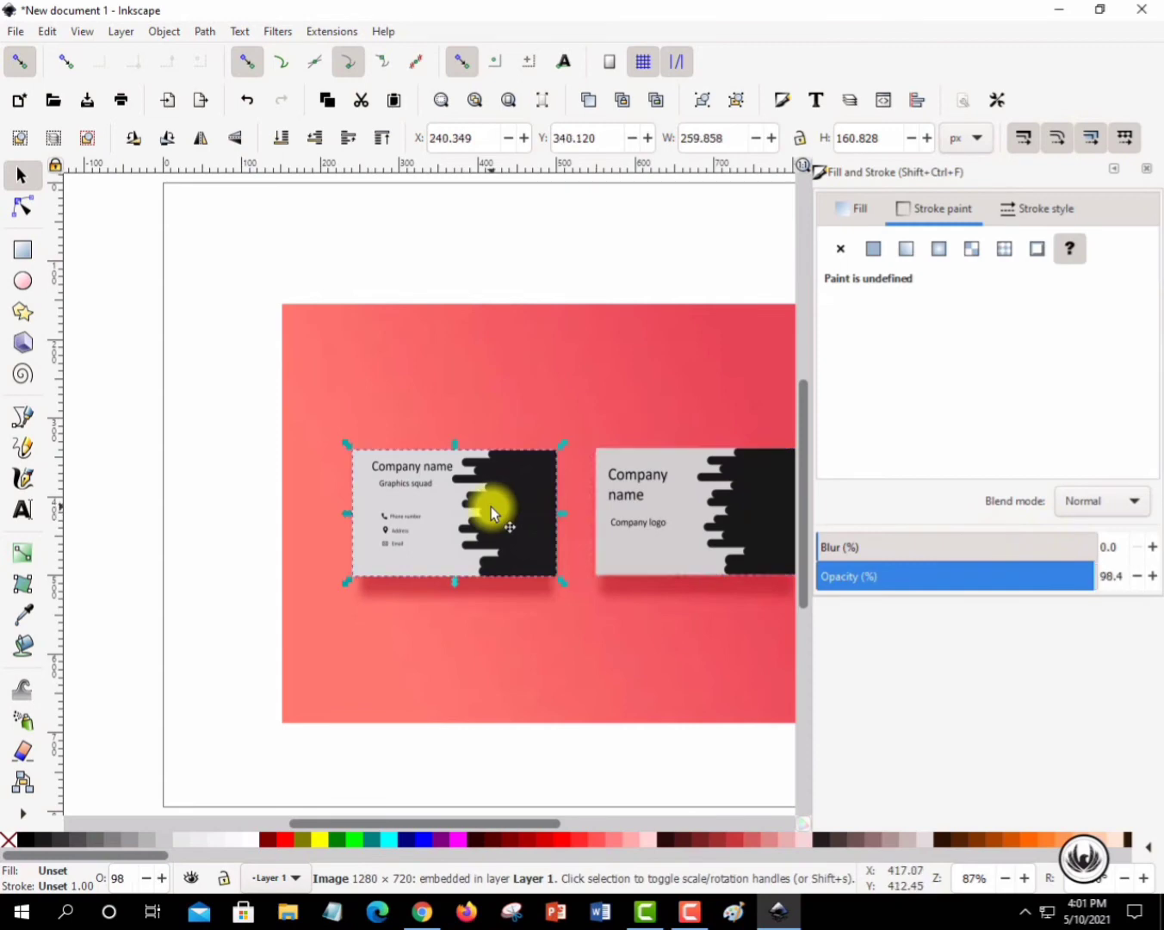
pyautogui.click(668, 526)
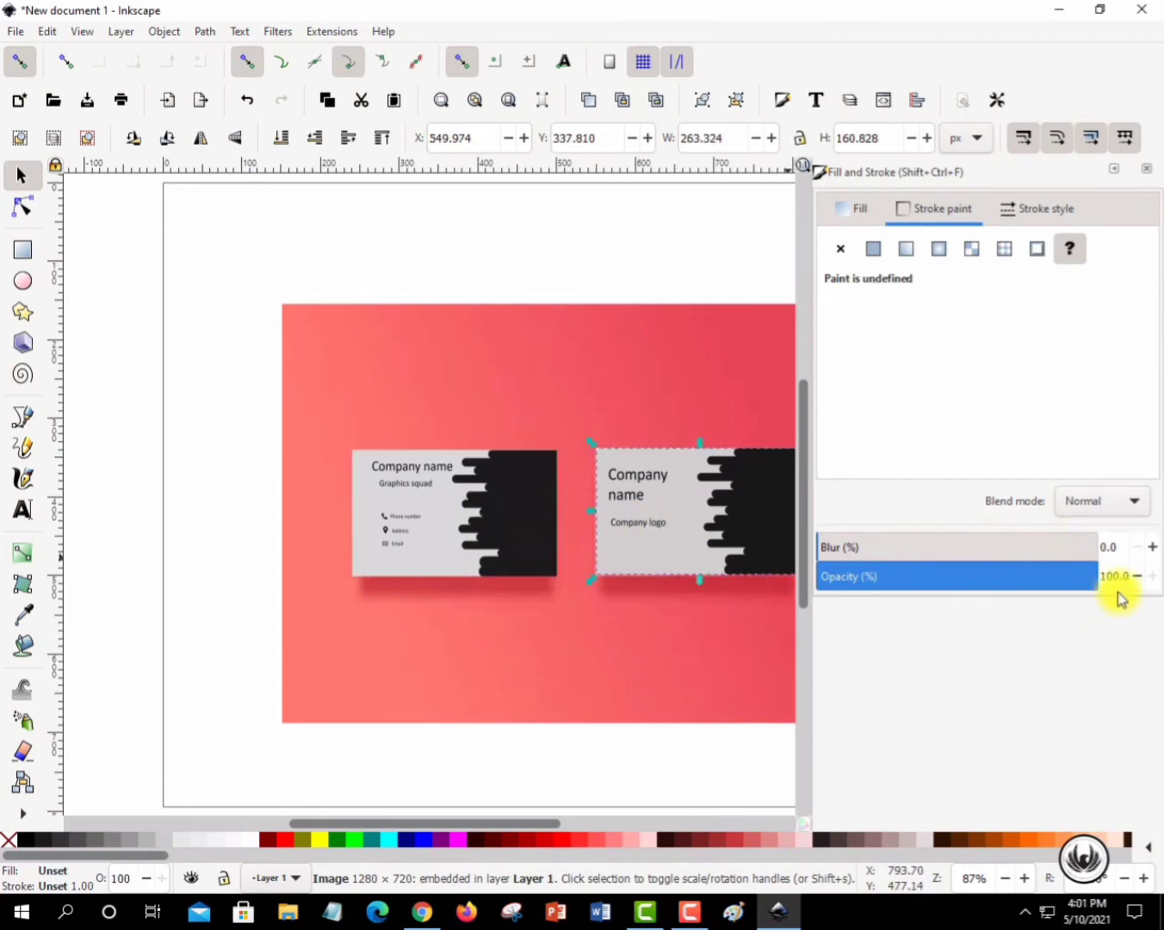
pyautogui.moveTo(1127, 577); pyautogui.dragTo(1115, 576)
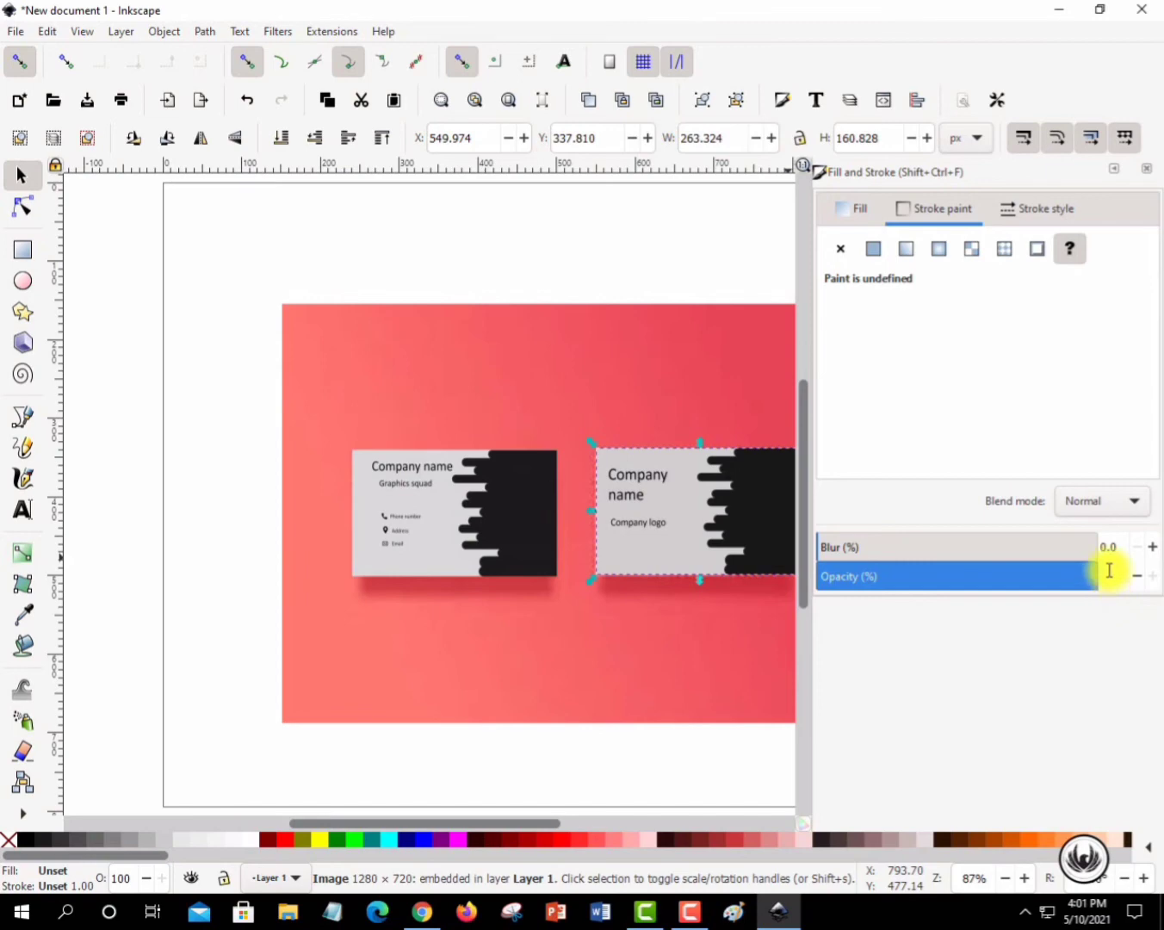
pyautogui.moveTo(1107, 573); pyautogui.dragTo(1089, 586)
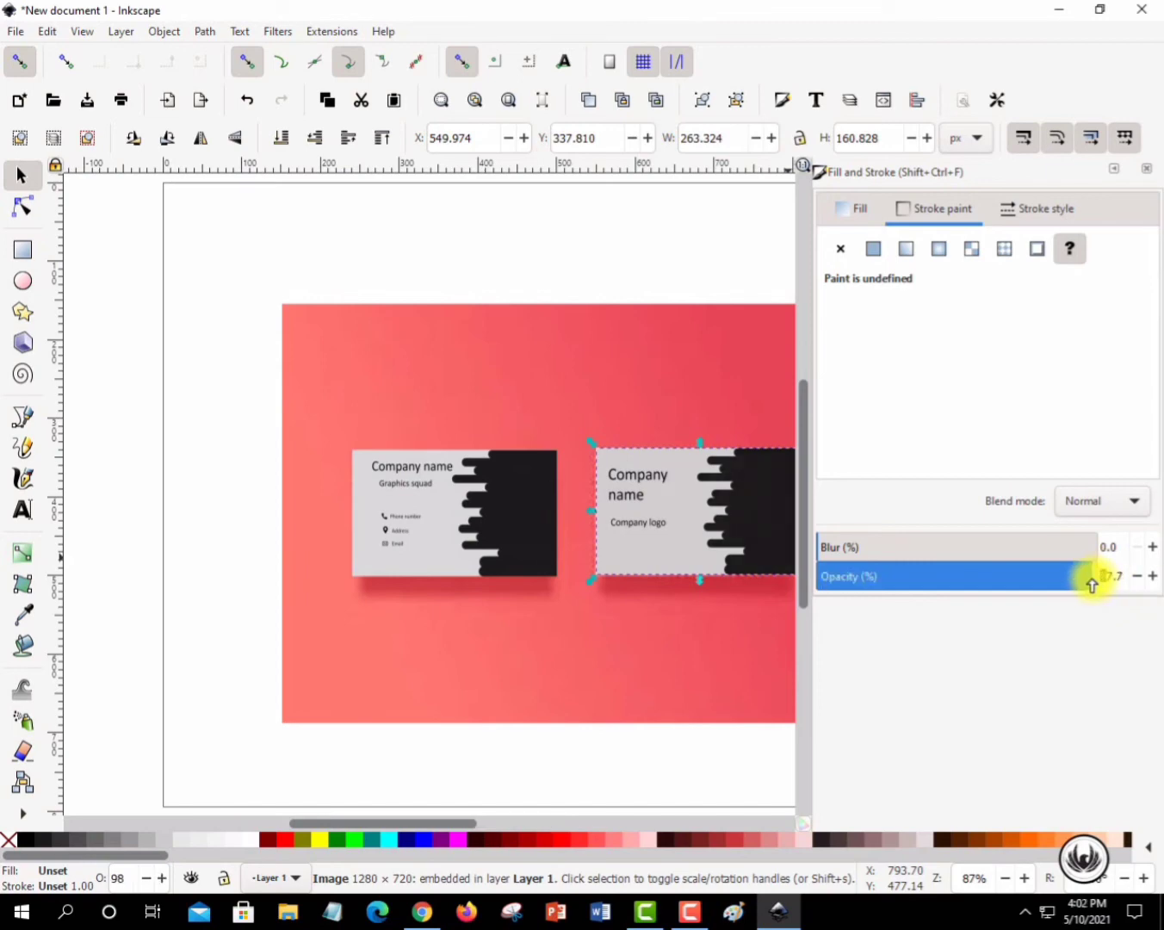
pyautogui.click(456, 519)
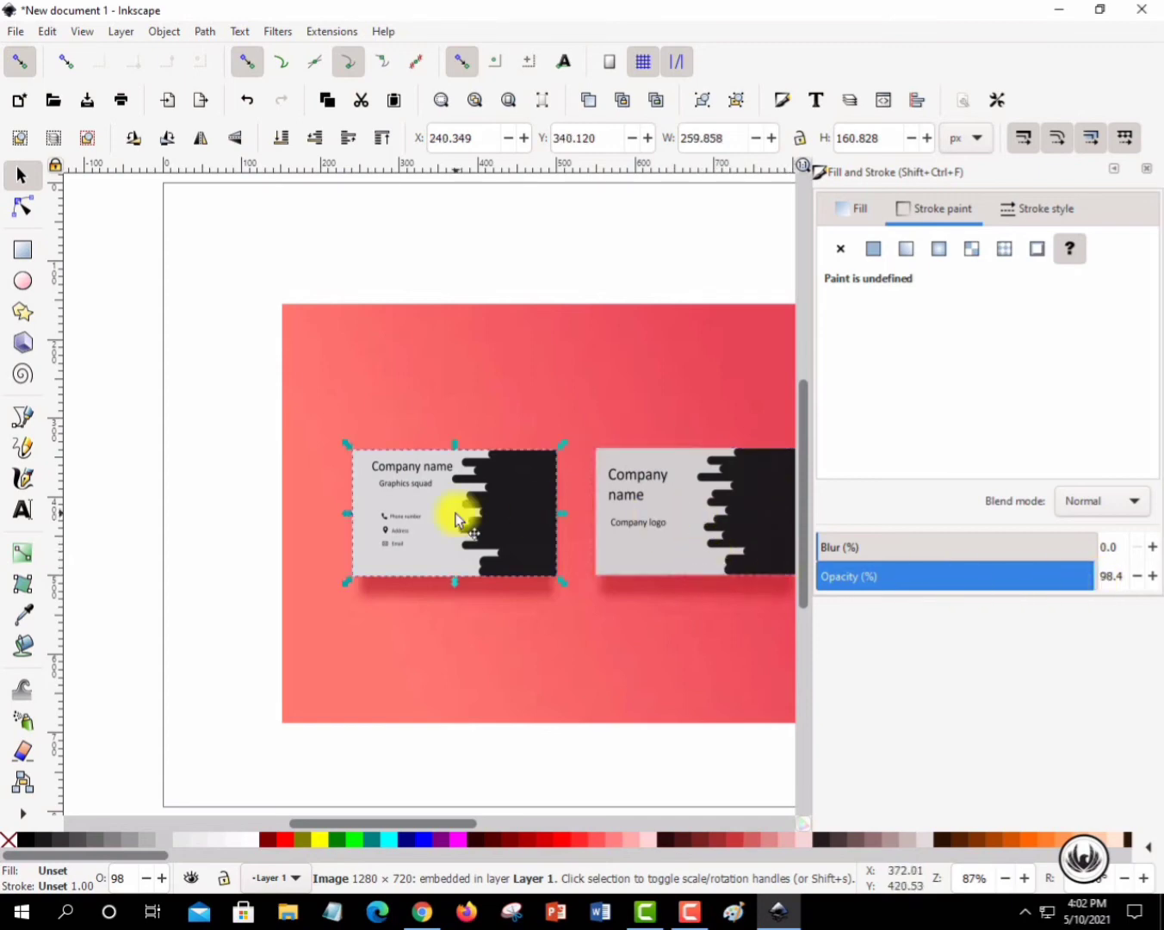
pyautogui.click(685, 518)
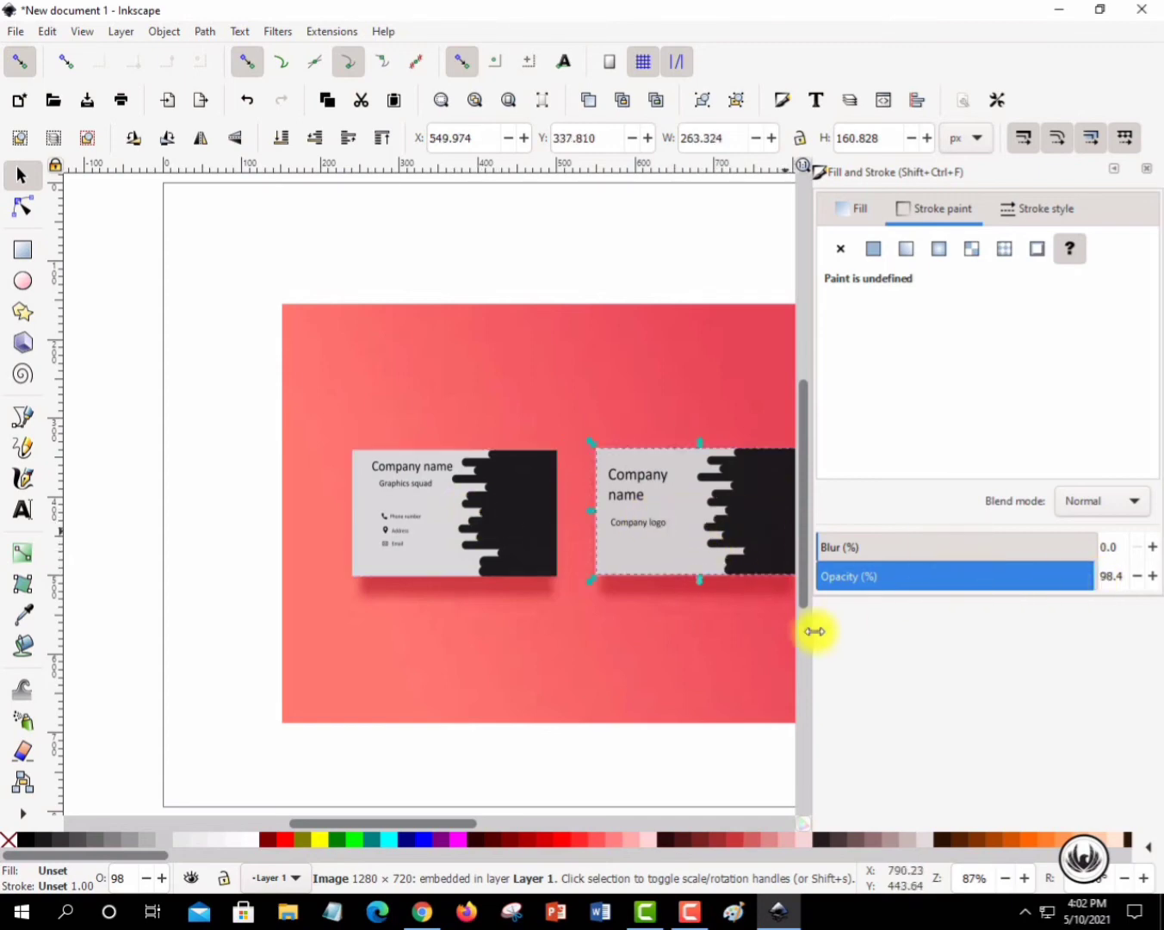
pyautogui.click(1112, 169)
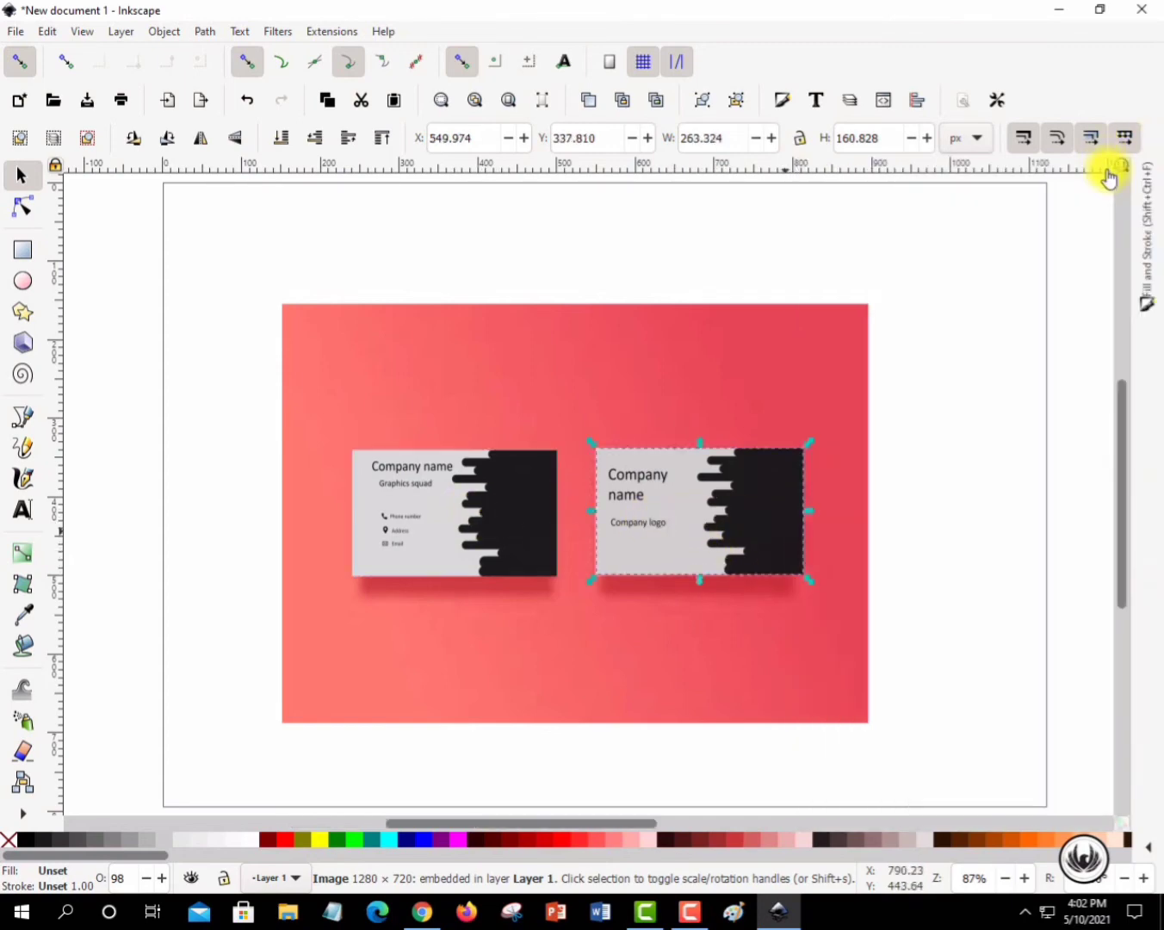
pyautogui.click(1023, 398)
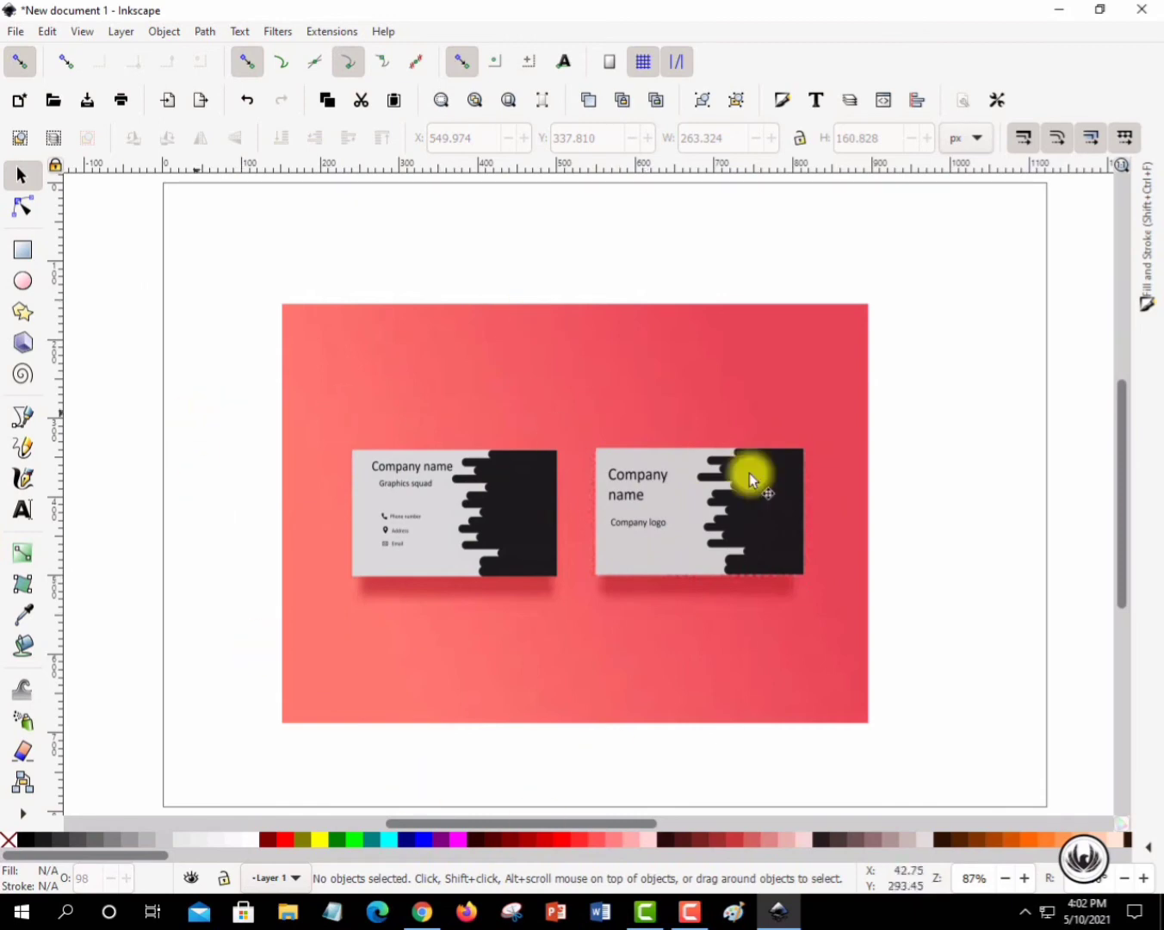
pyautogui.click(689, 910)
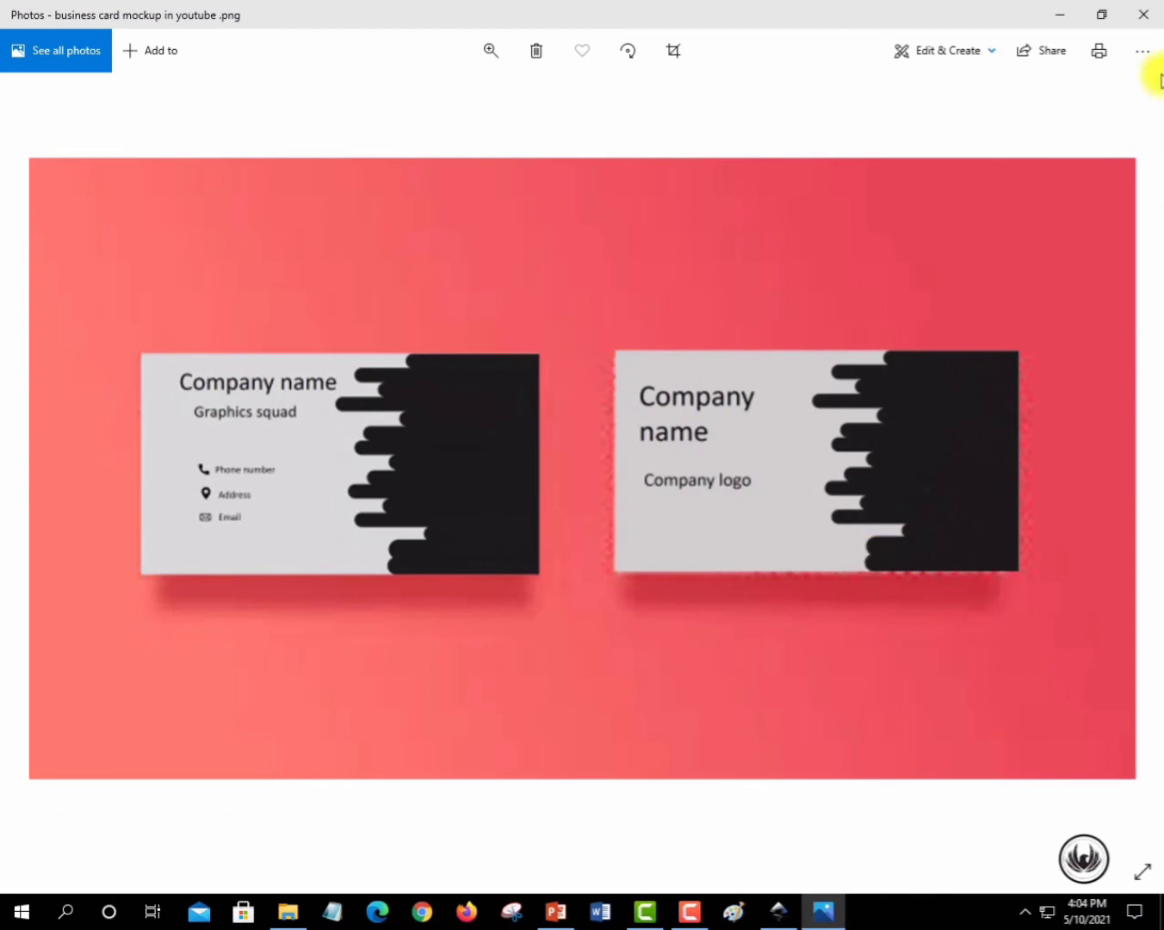
# - Close the mockup image preview and view "business card with mockup.png" from the Desktop's "LOGO design" folder
pyautogui.click(1143, 15)
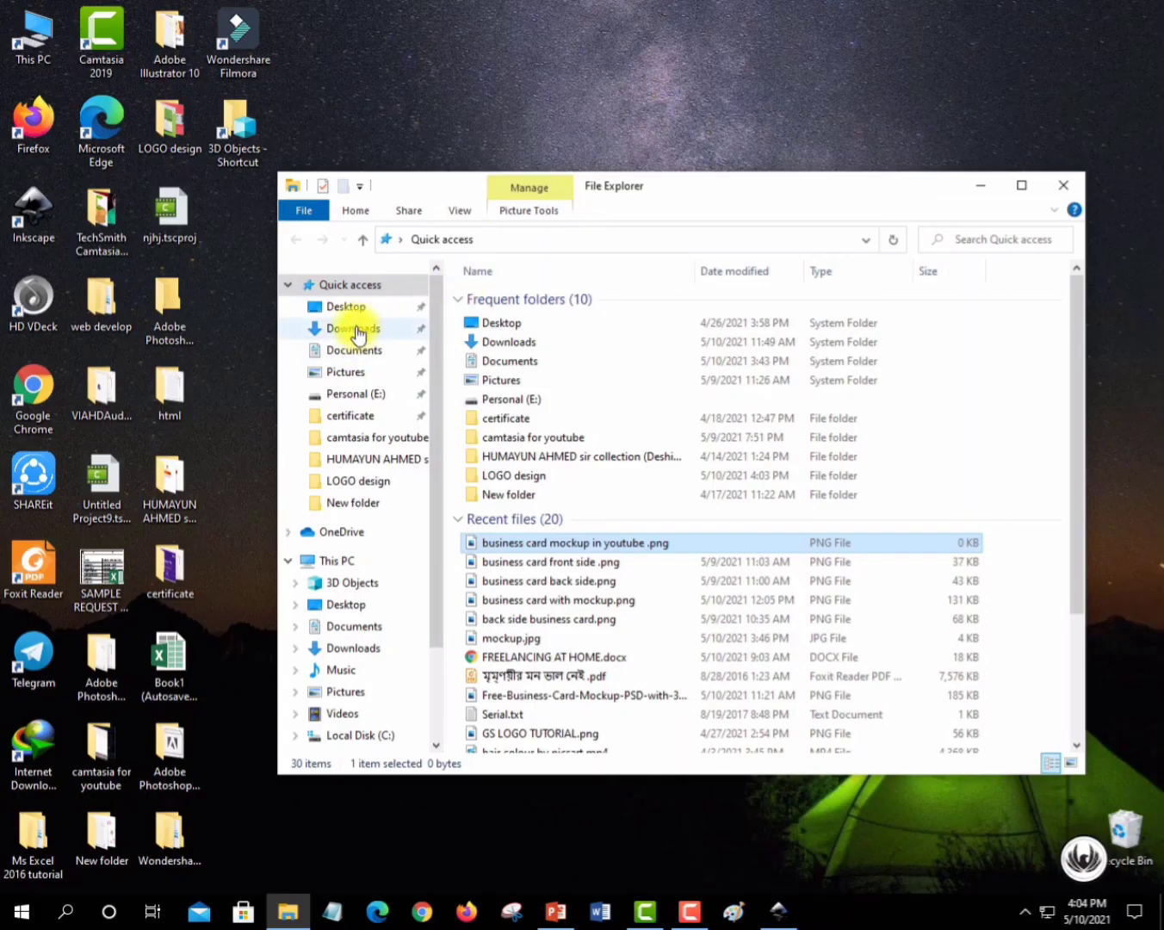
pyautogui.click(354, 333)
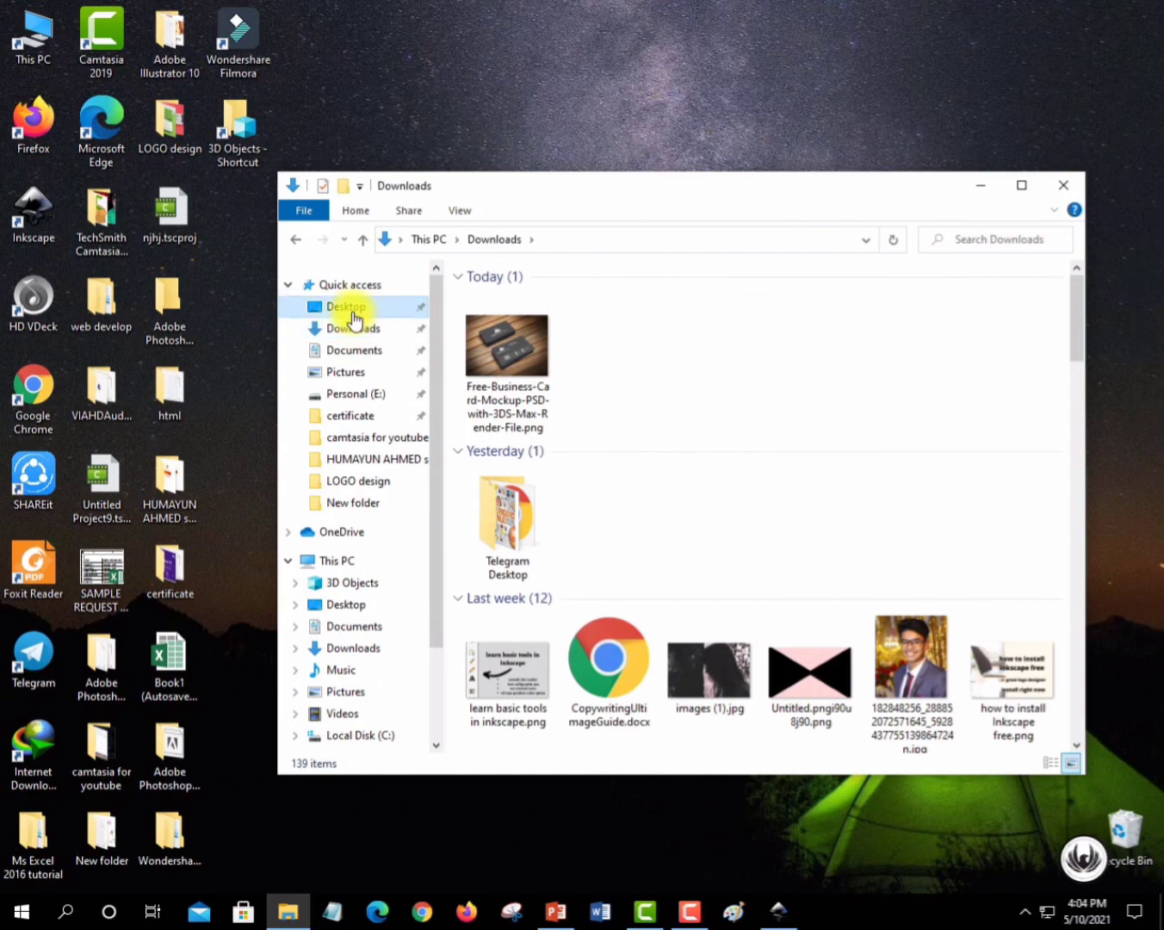
pyautogui.click(353, 315)
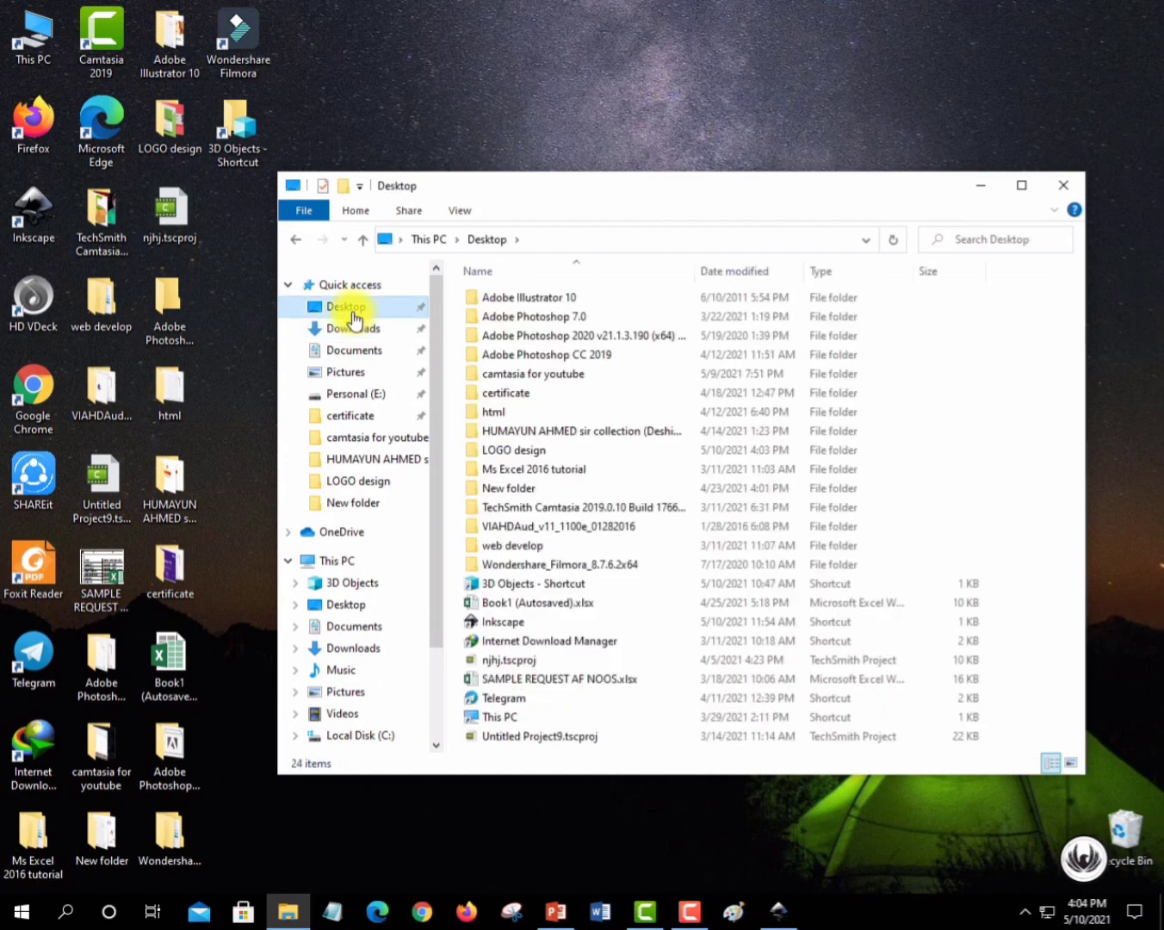
pyautogui.click(531, 449)
pyautogui.press('Return')
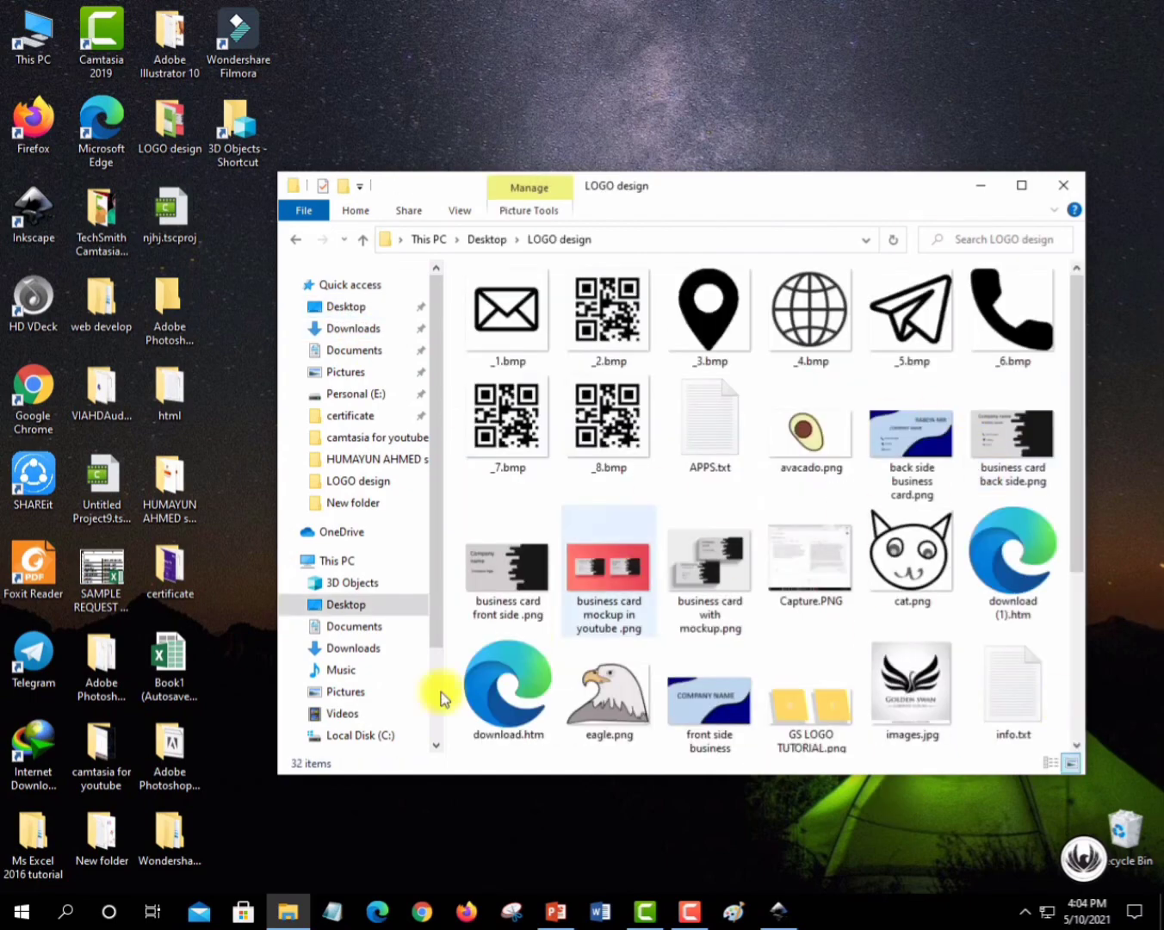
pyautogui.click(697, 570)
pyautogui.doubleClick(697, 571)
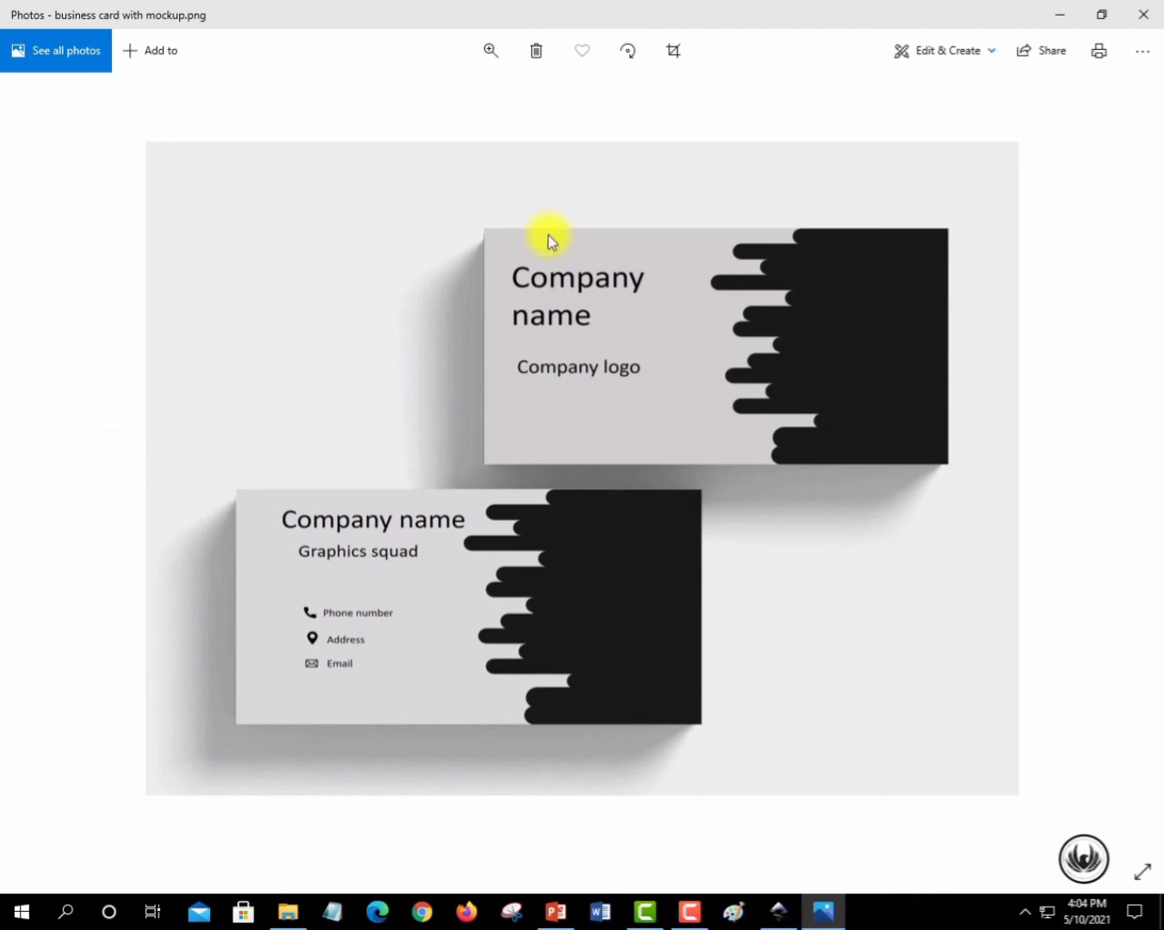
# - Close the image preview and folder window, and return to the mockup document in Inkscape with nothing selected
pyautogui.click(1143, 15)
pyautogui.click(1062, 185)
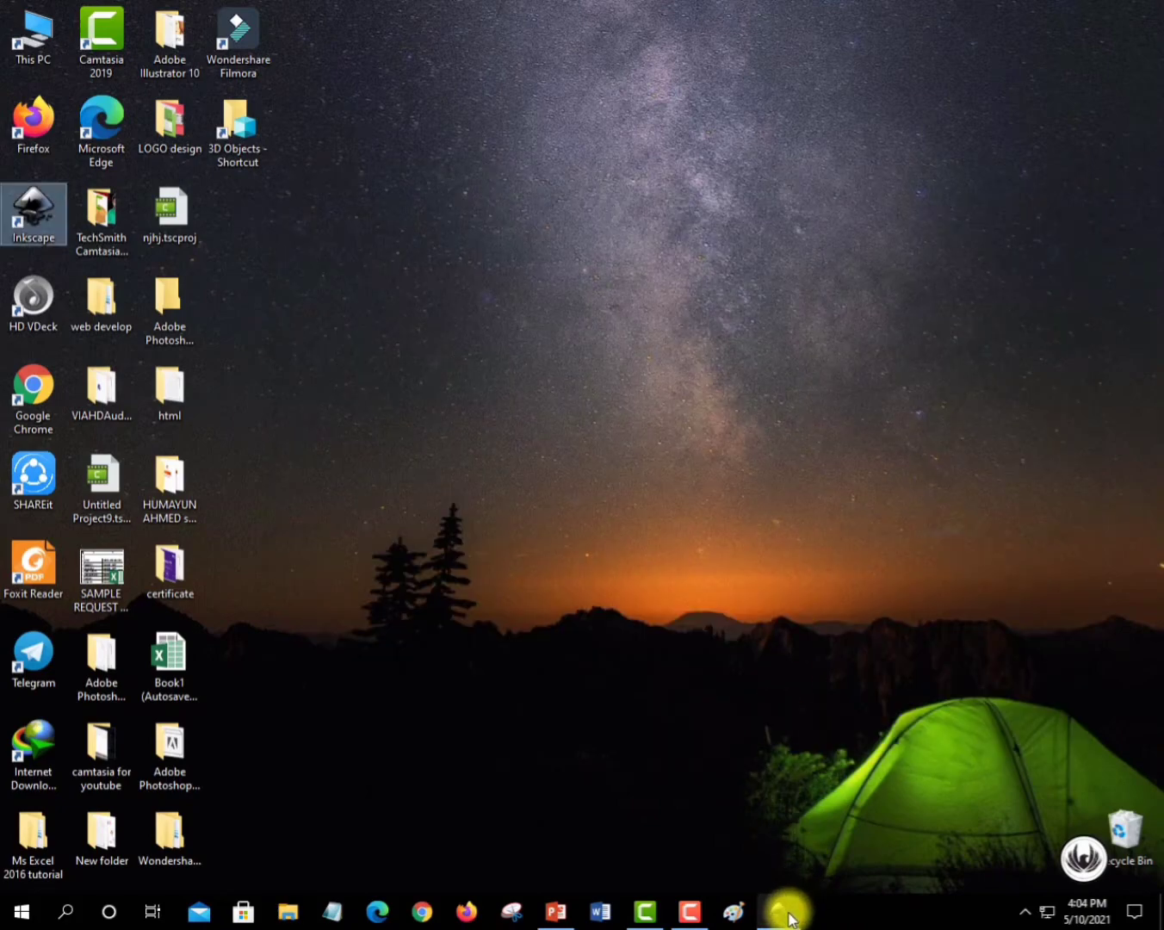
pyautogui.click(785, 915)
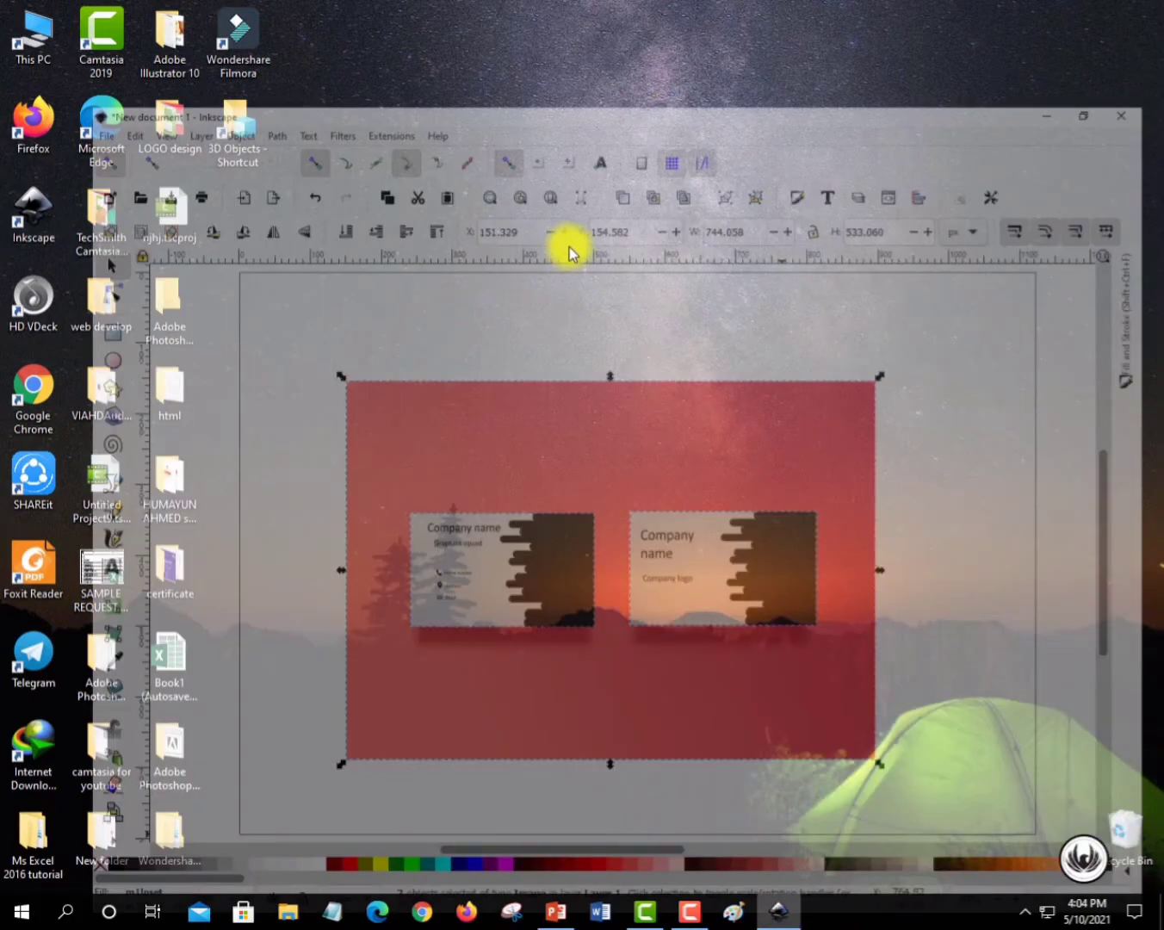
pyautogui.click(990, 436)
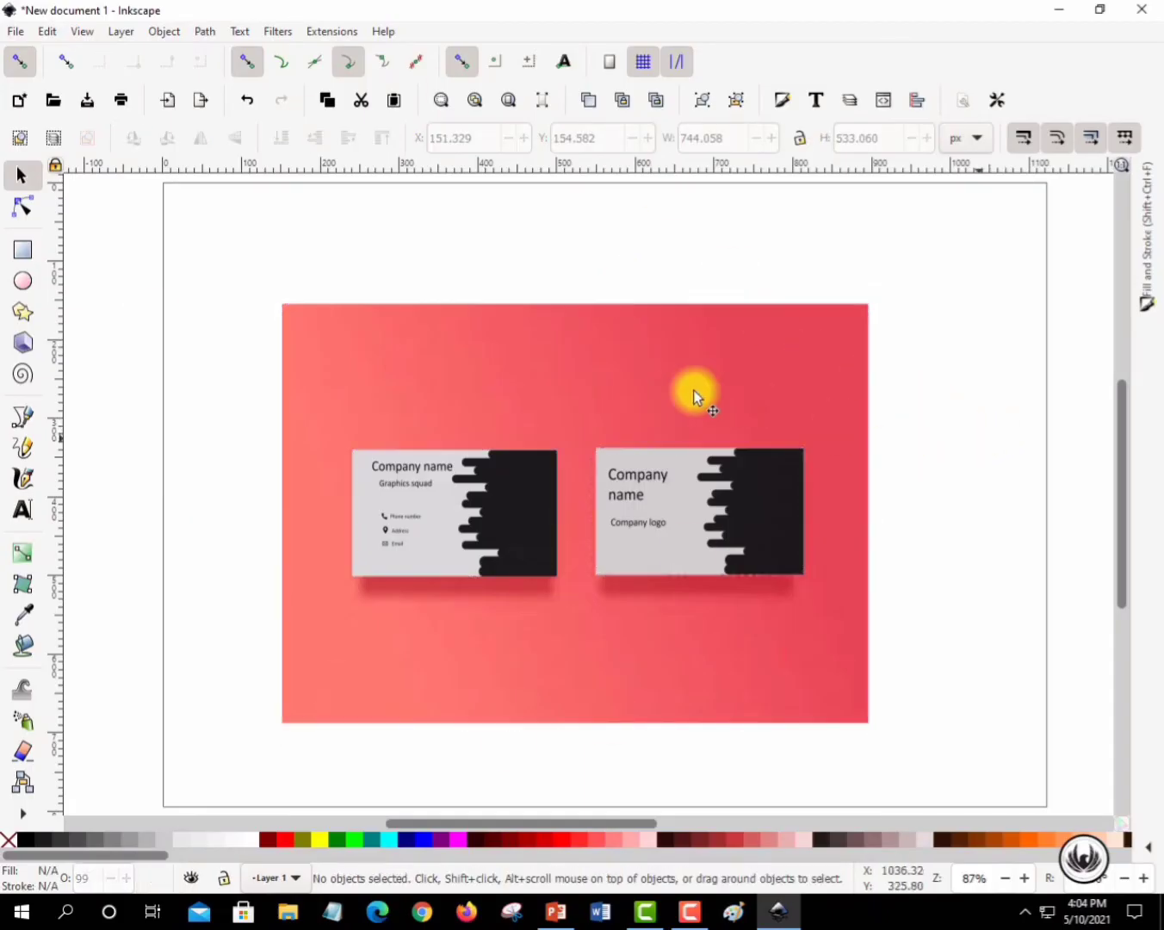
# - Review the Export PNG Image settings for the mockup drawing and collapse them without exporting
pyautogui.click(13, 31)
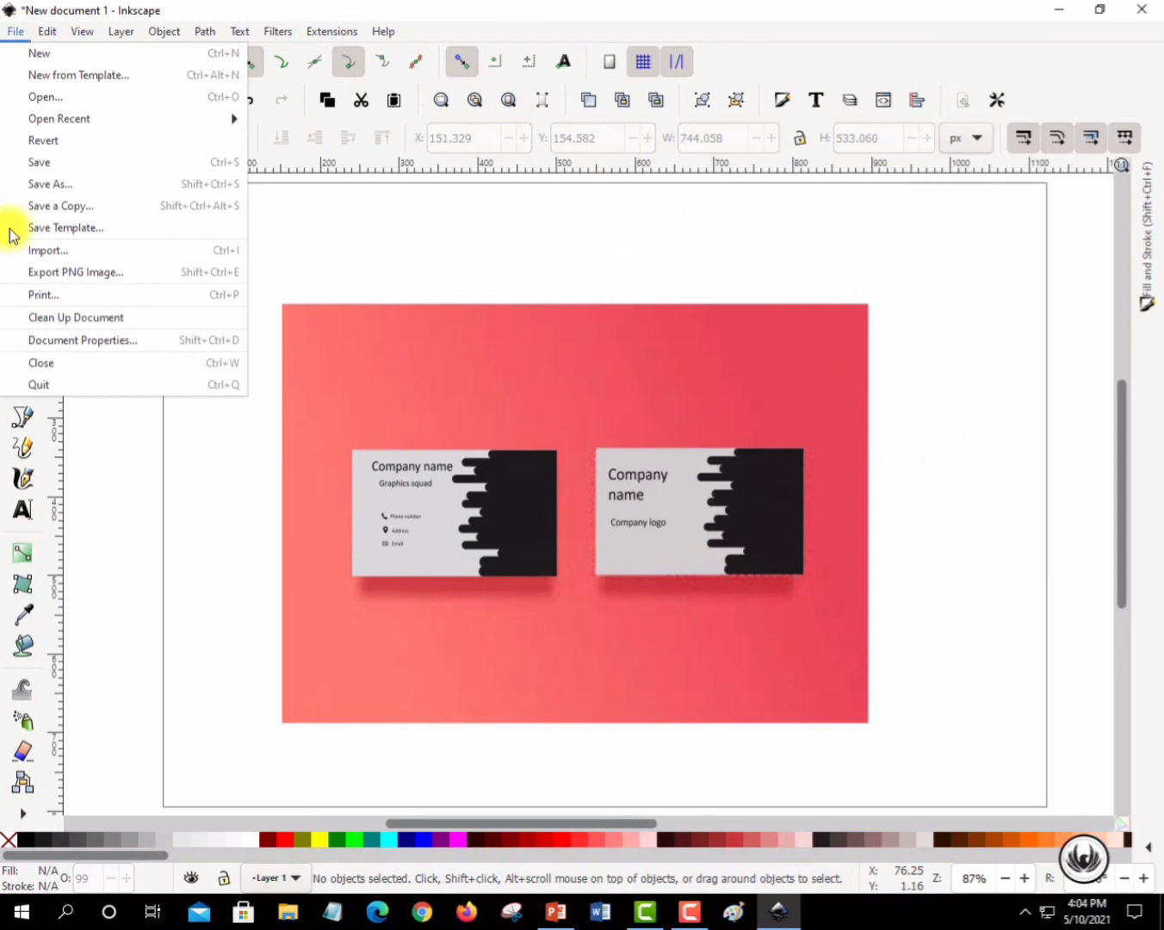
pyautogui.click(35, 272)
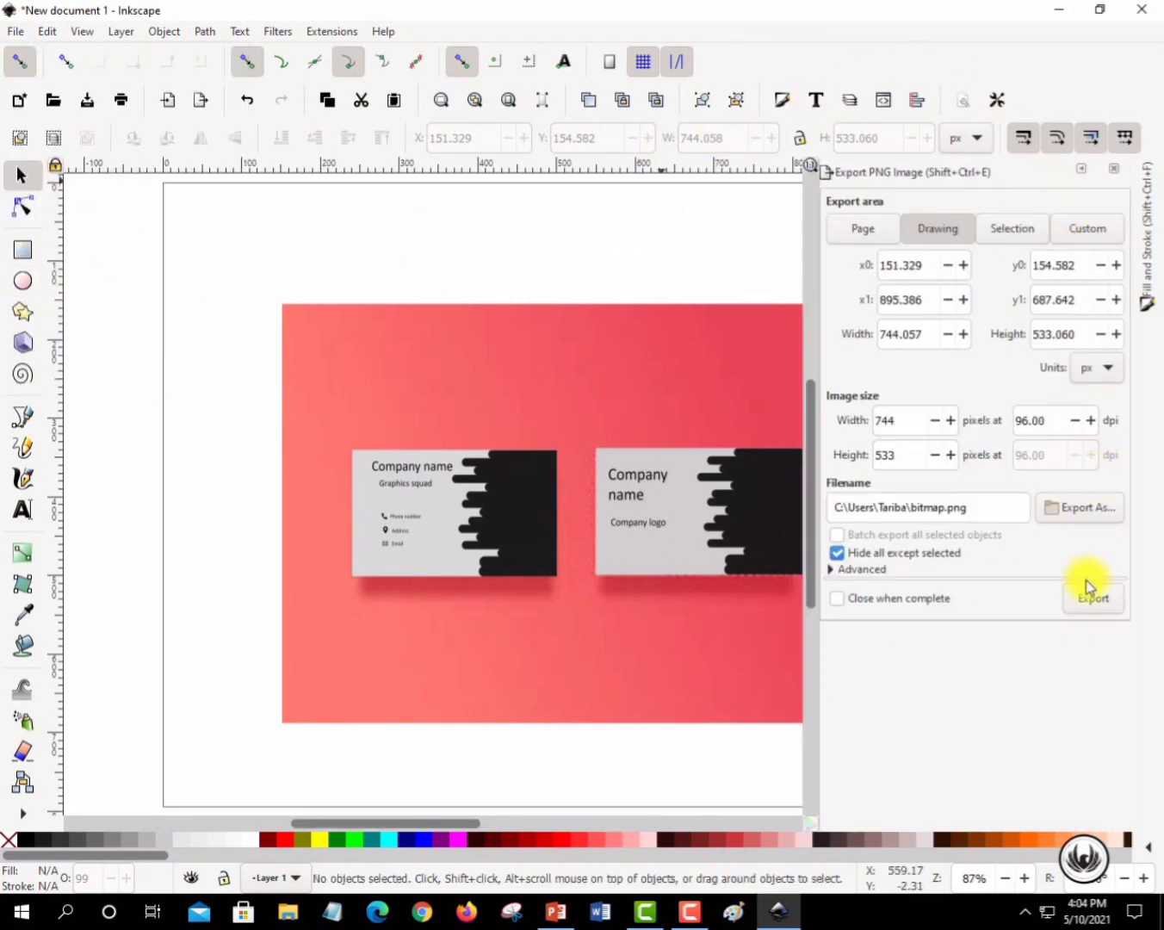
pyautogui.click(1112, 169)
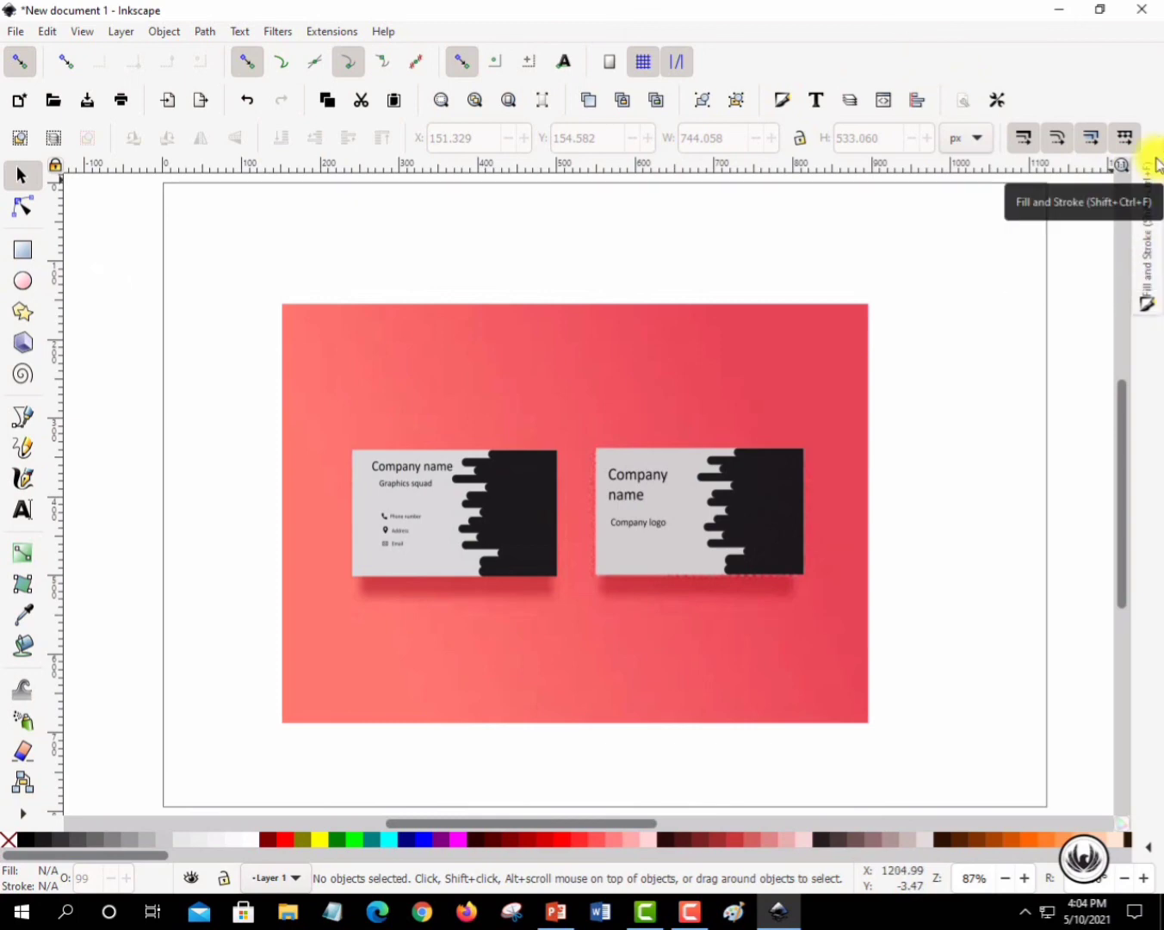